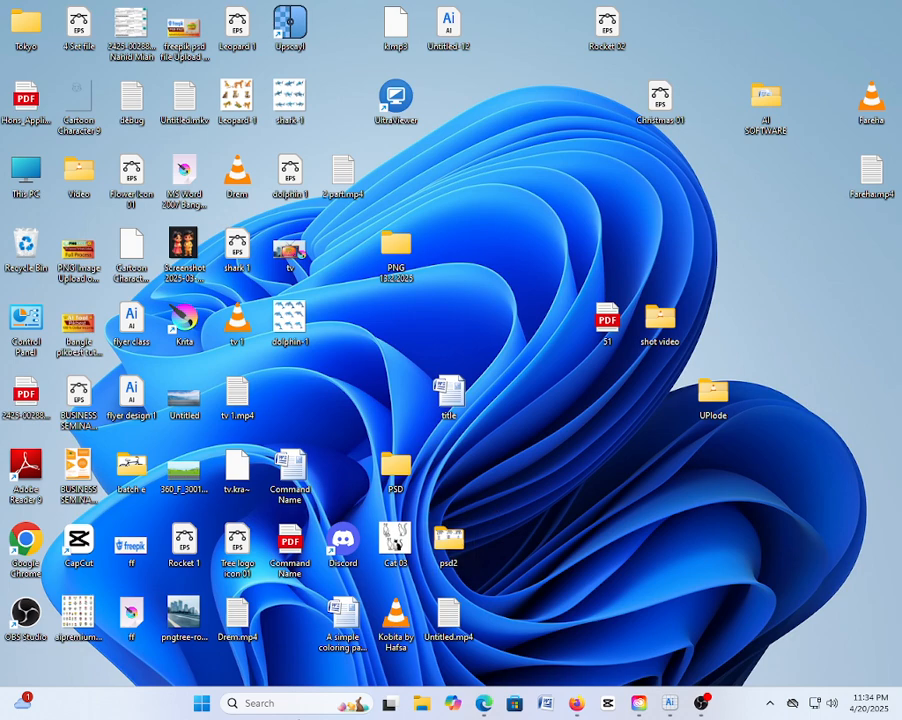
Switch to Illustrator and replace the Generate Vectors prompt with "full body image scorpion vector illustration, solid white background"
left_click(293, 705)
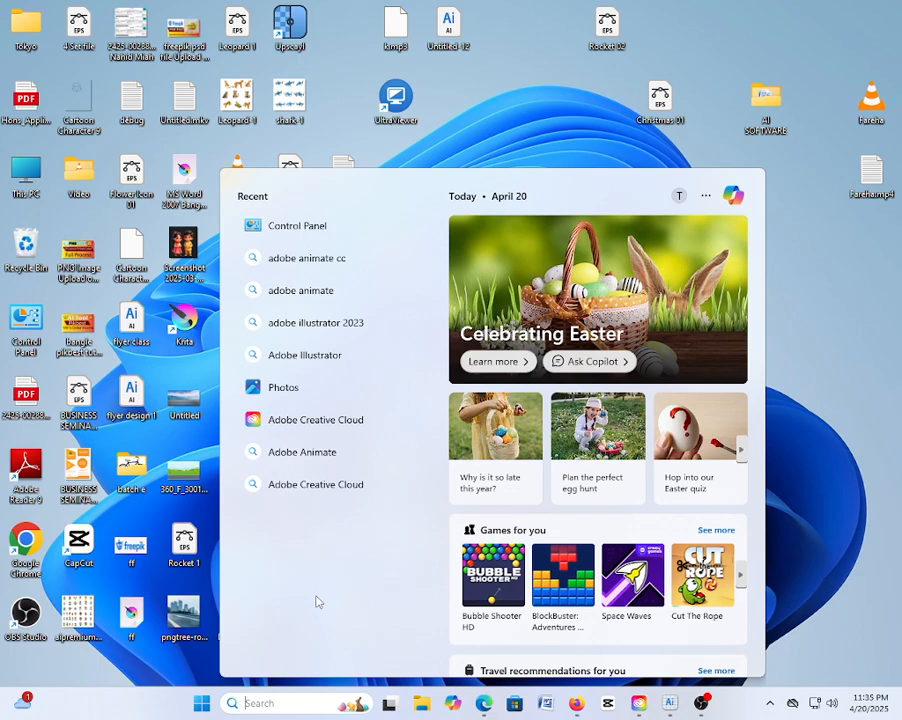
left_click(681, 708)
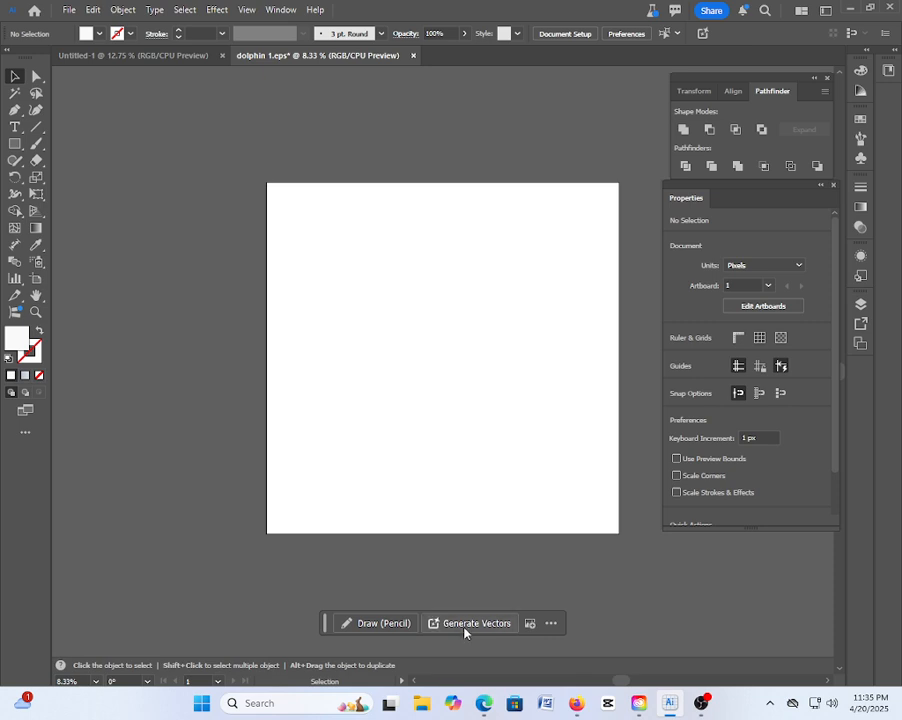
mouse_move(474, 631)
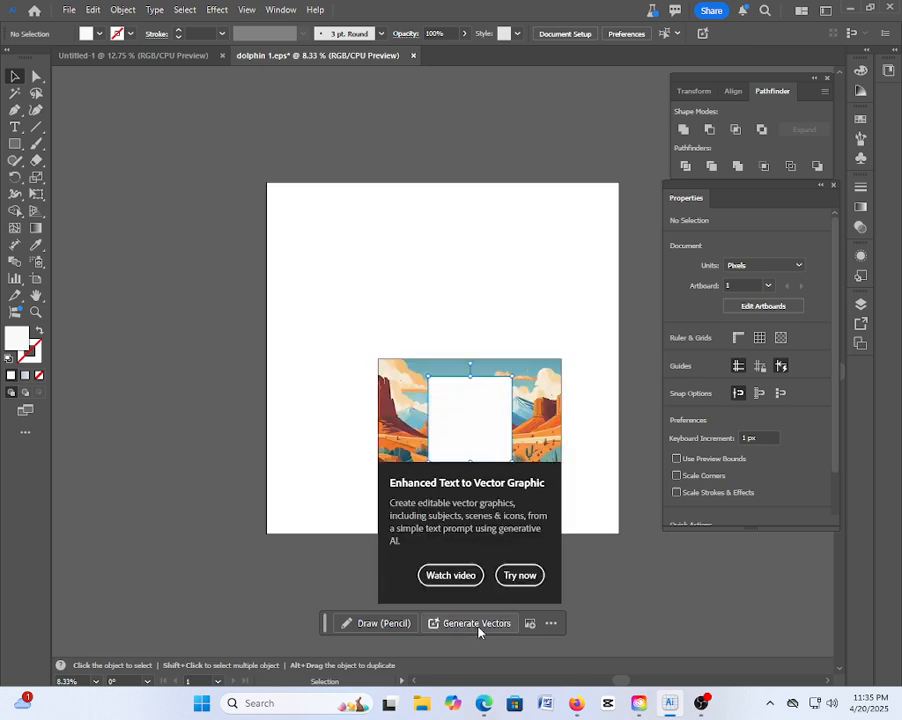
left_click(476, 623)
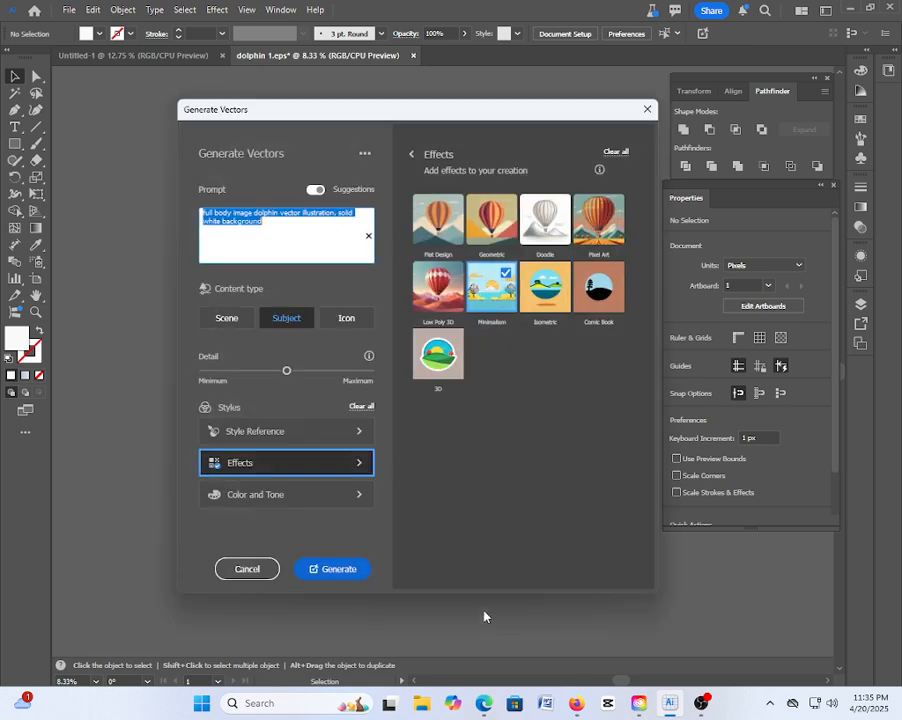
key("BackSpace")
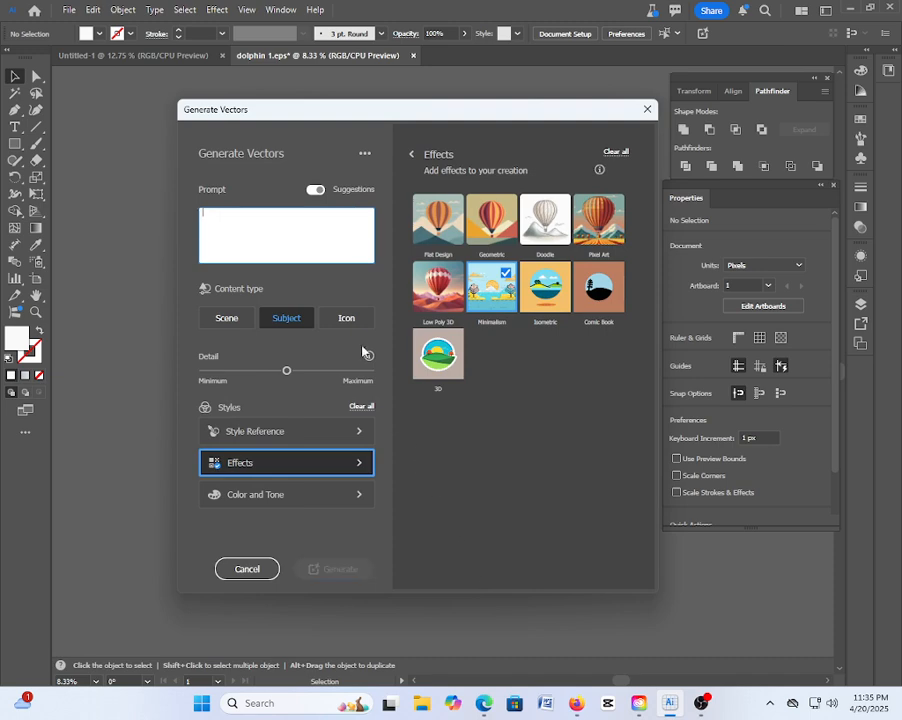
right_click(222, 218)
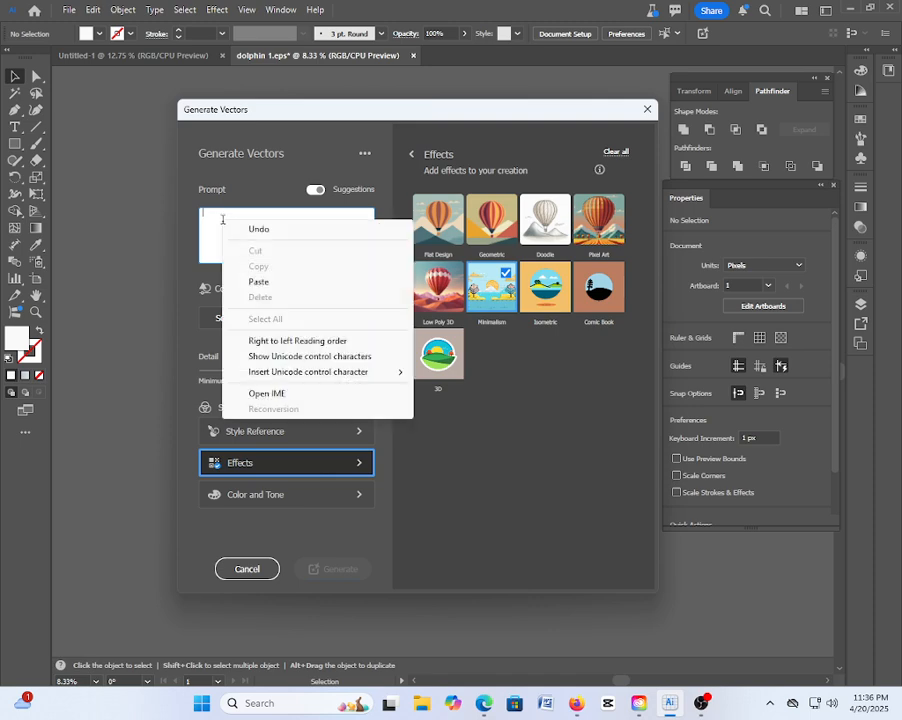
left_click(257, 280)
left_click(226, 224)
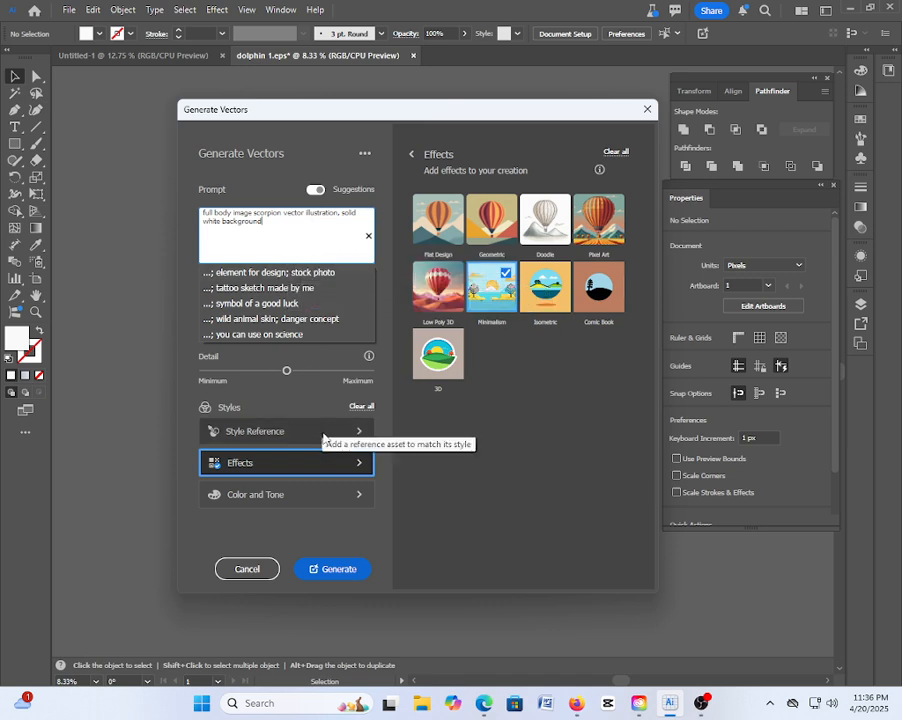
Replace the Minimalism effect with the 3D effect and generate the scorpion vectors
left_click(250, 472)
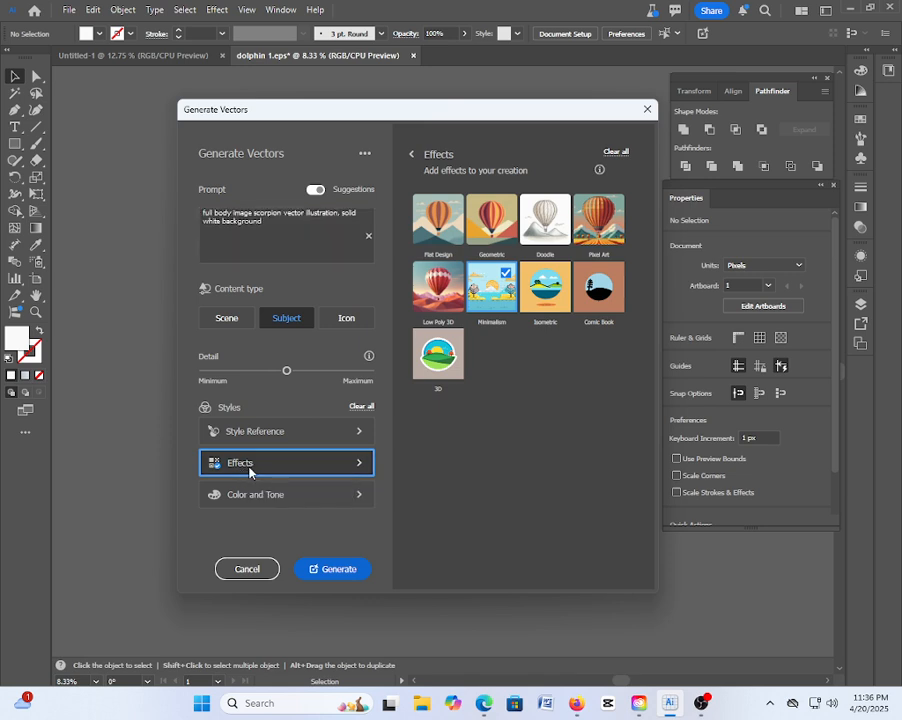
left_click(450, 420)
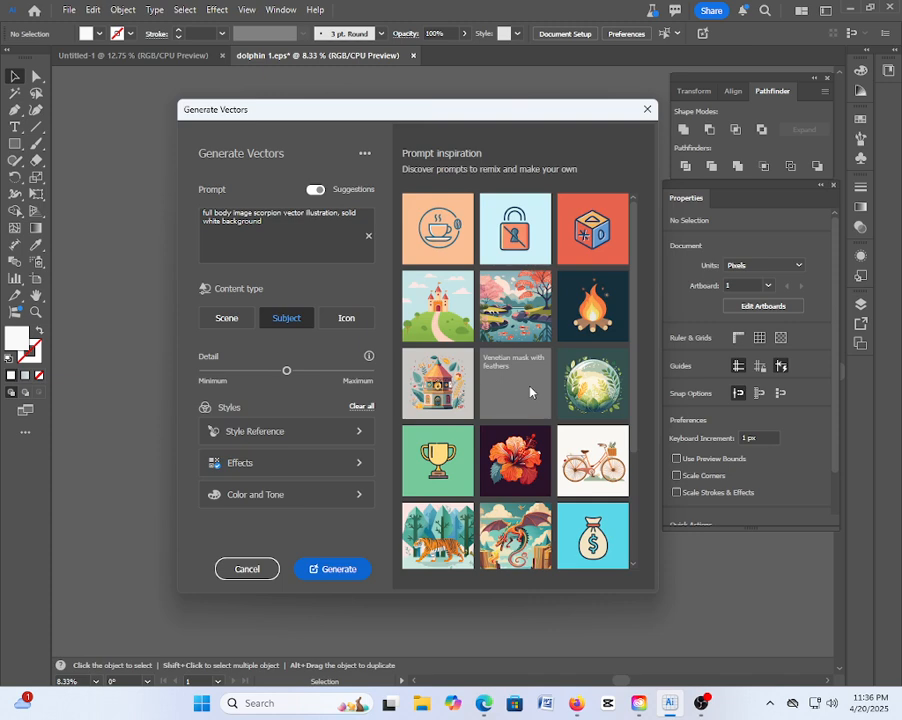
scroll(531, 392, "down", 2)
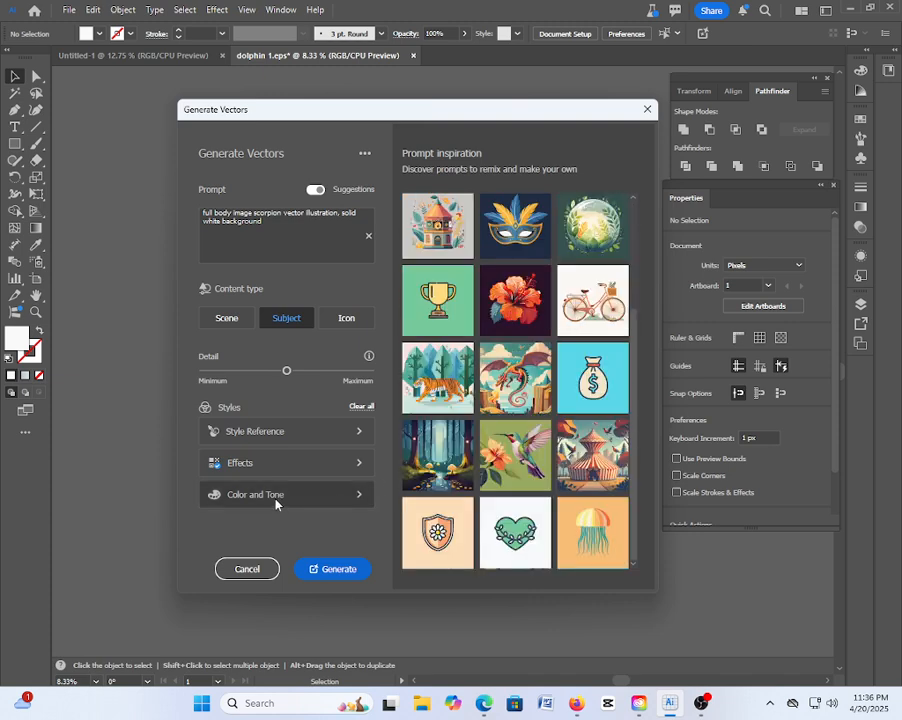
left_click(306, 470)
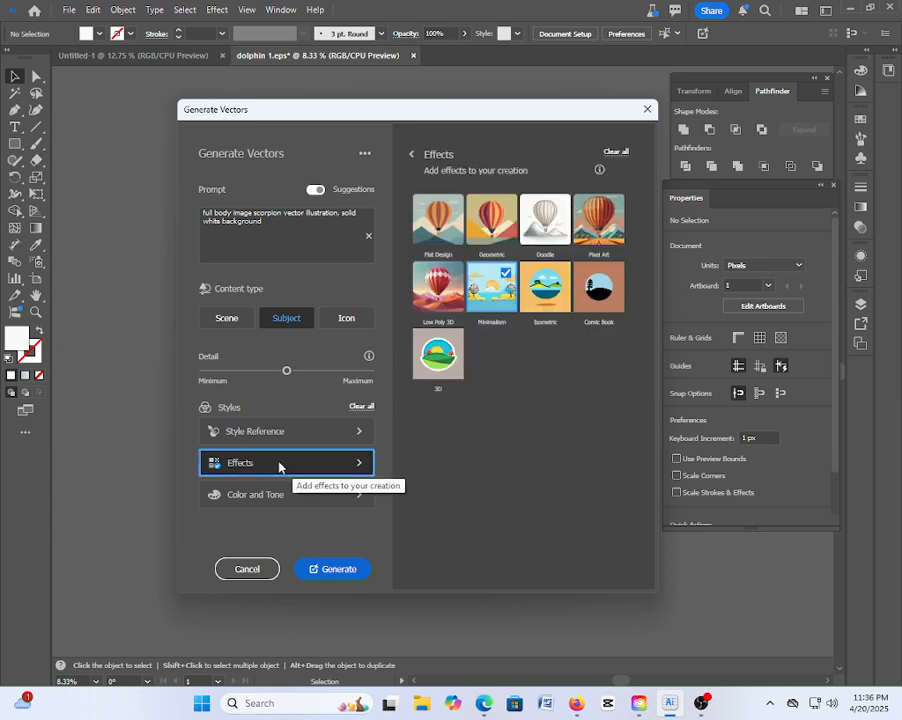
left_click(508, 284)
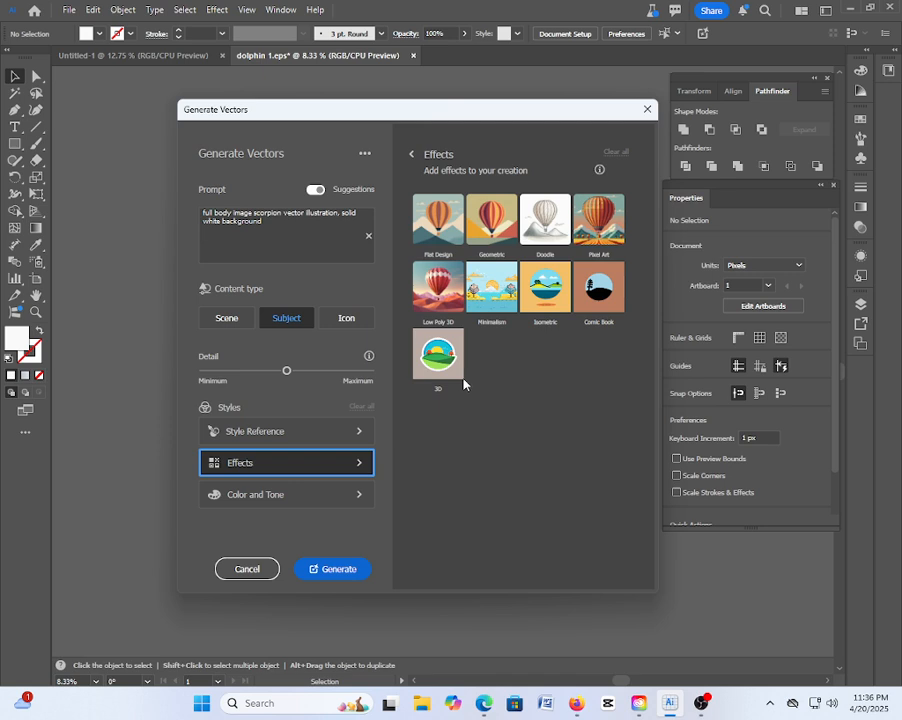
left_click(440, 368)
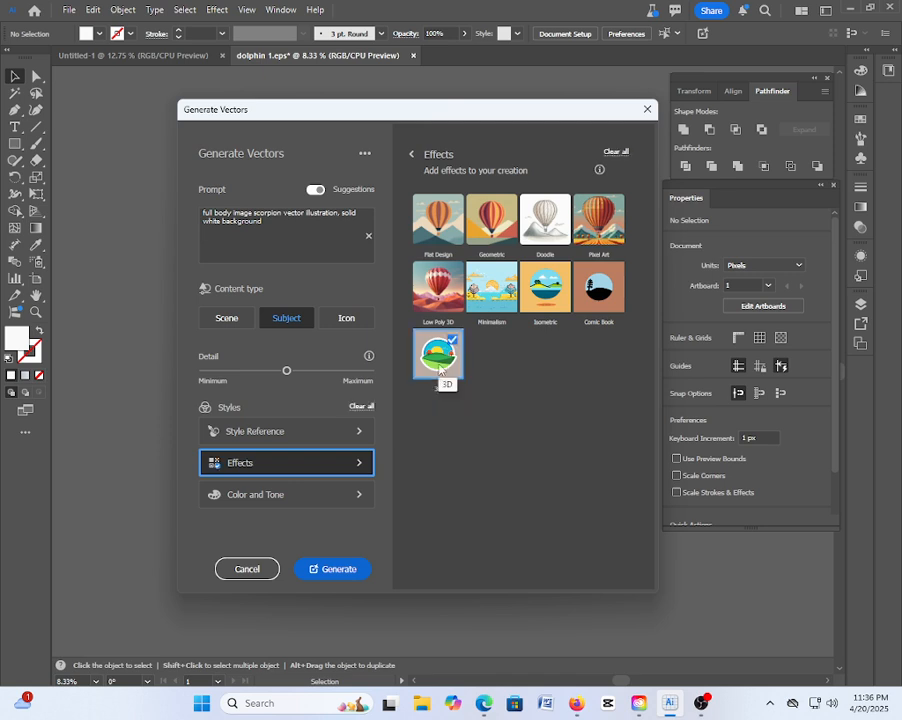
left_click(341, 570)
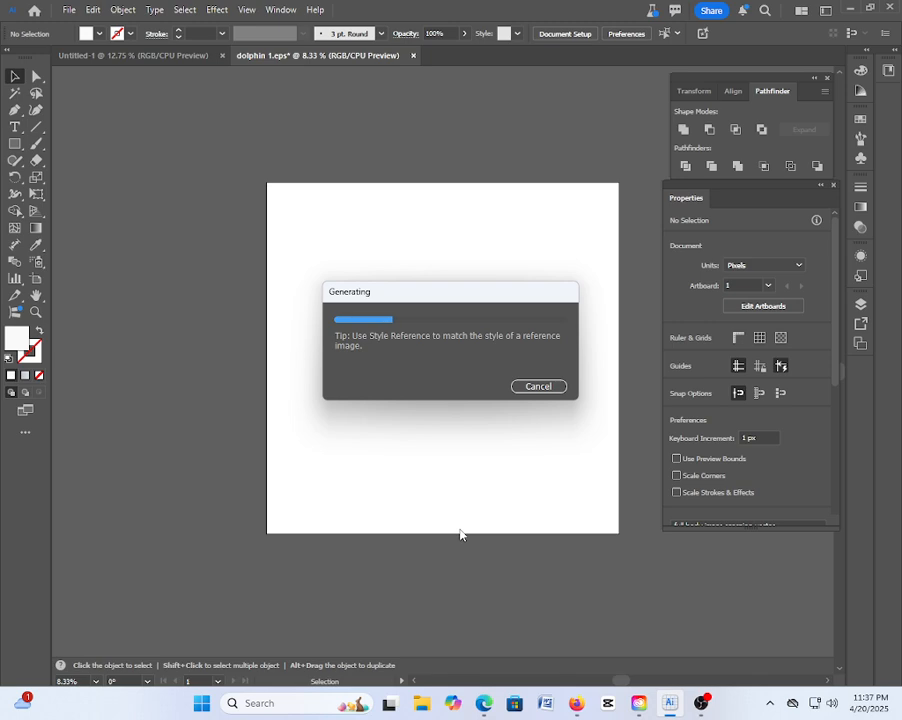
Switch to Adobe Firefly, remove the thumbs-up style reference and generate images from "full body image scorpion vector illustration, solid white background"
mouse_move(484, 703)
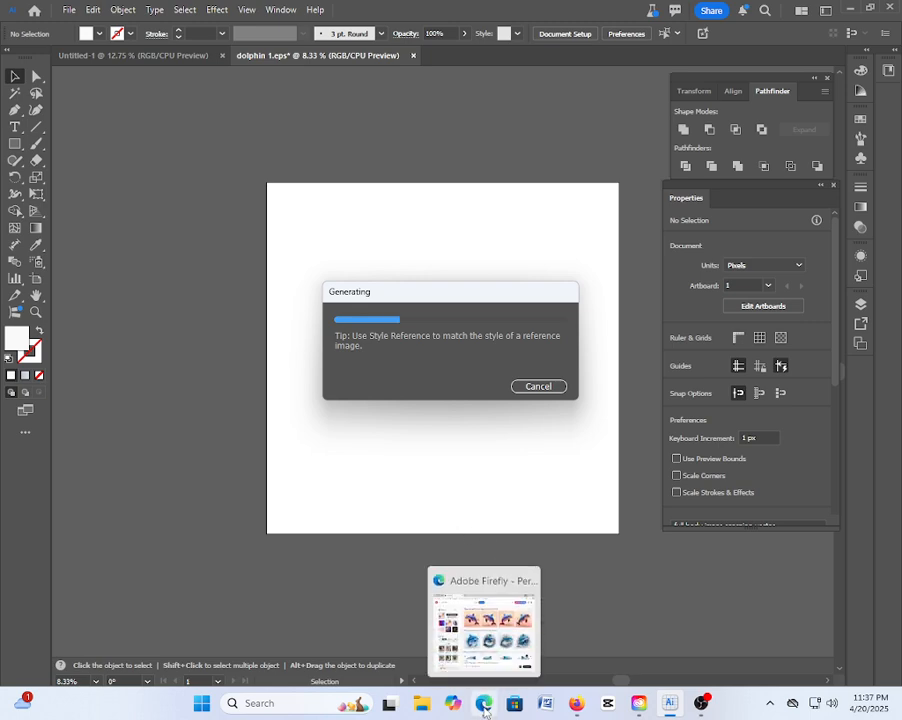
left_click(481, 610)
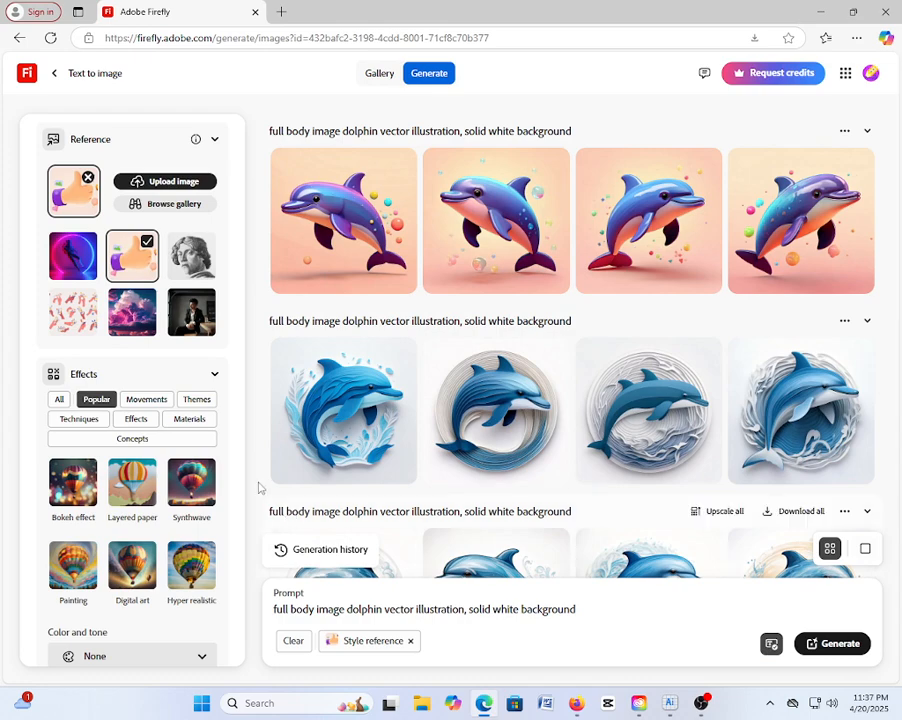
left_click_drag(530, 615, 248, 621)
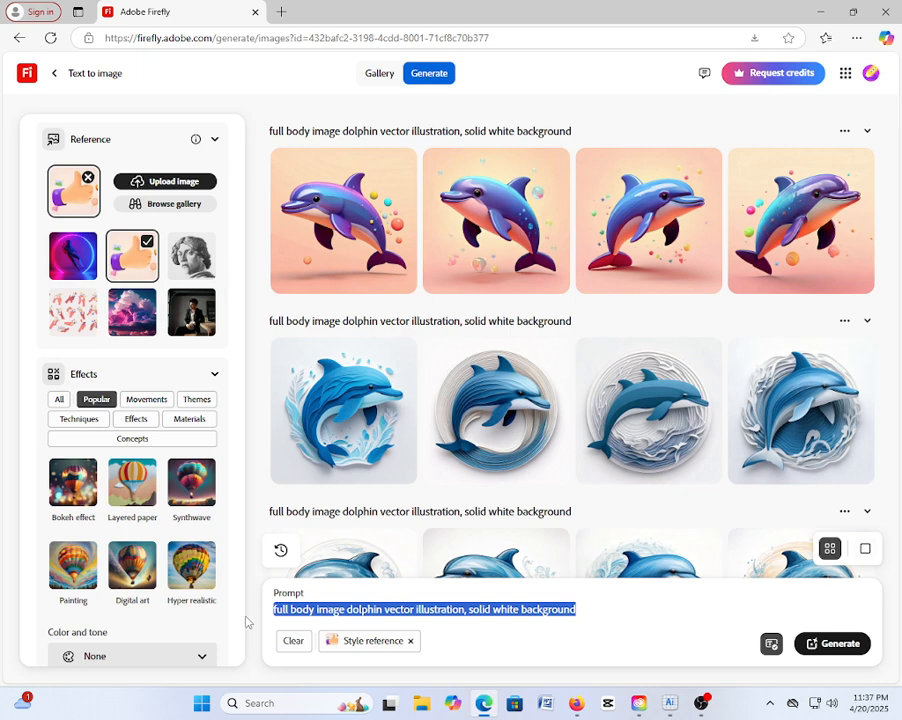
type("full body image scorpion vector illustration, solid white background")
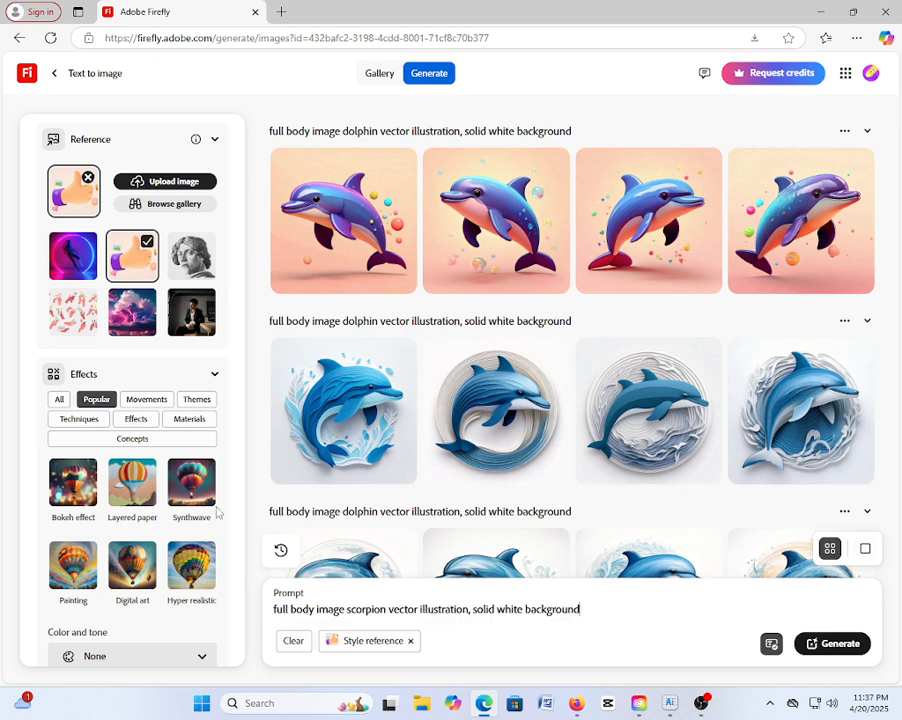
scroll(170, 380, "up", 1)
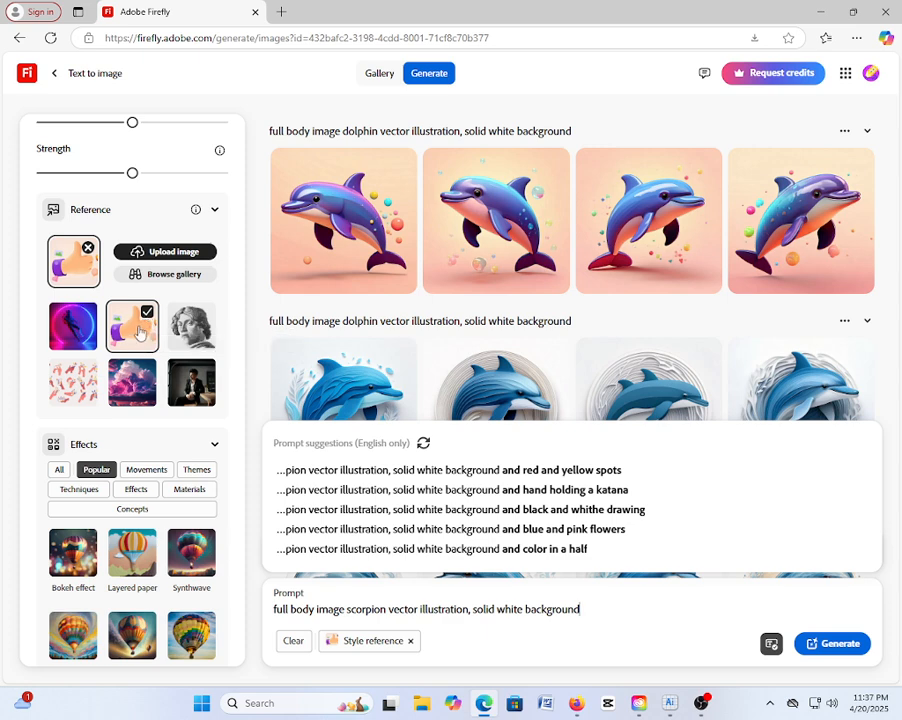
left_click(145, 318)
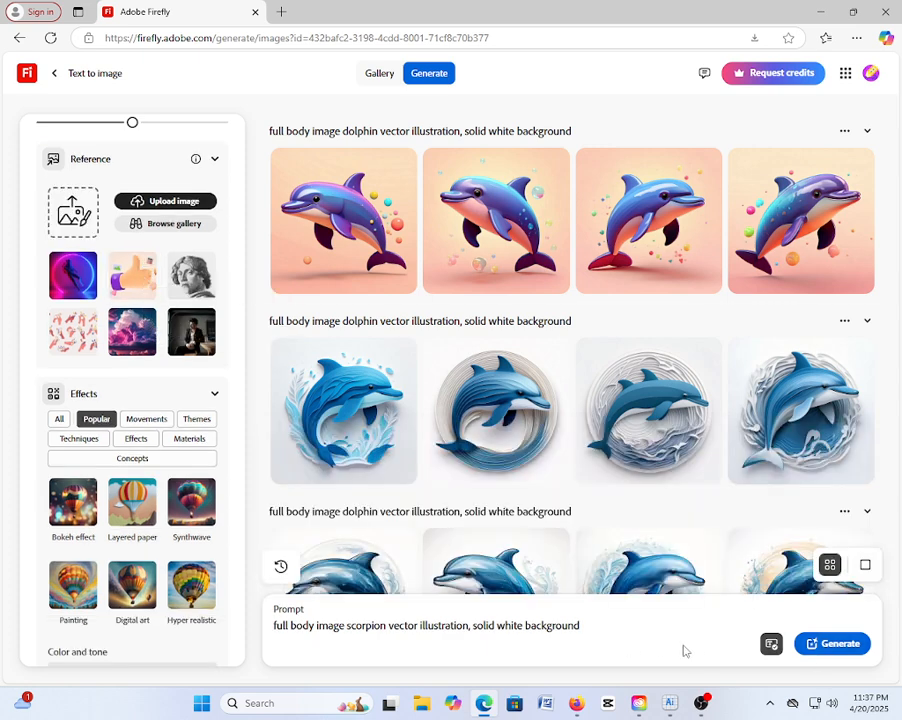
left_click(842, 646)
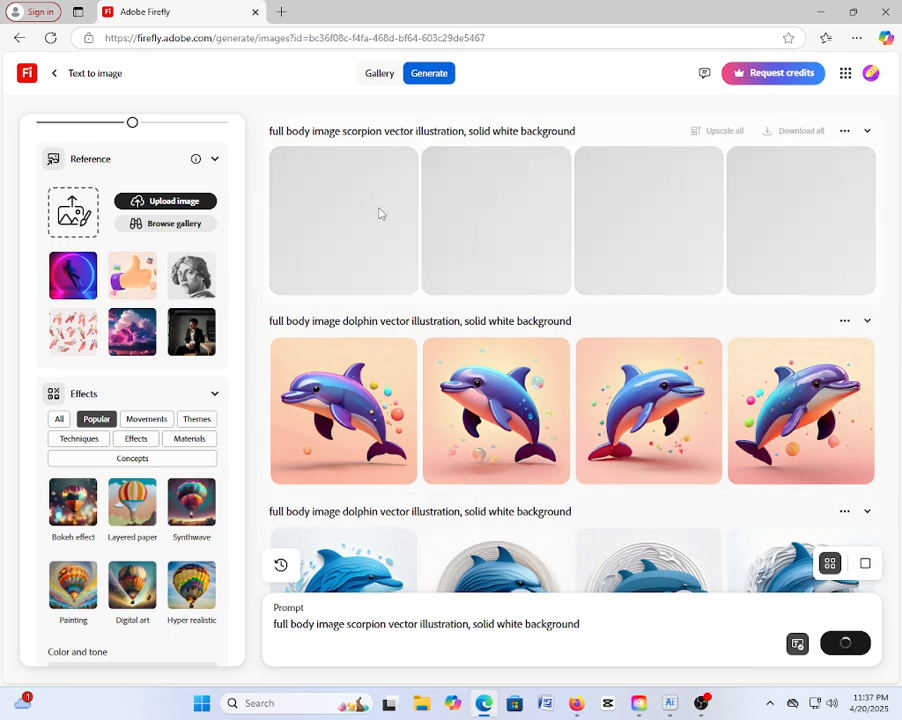
Download all the generated scorpion images and generate another set with the thumbs-up picture as style reference
mouse_move(804, 408)
mouse_move(703, 416)
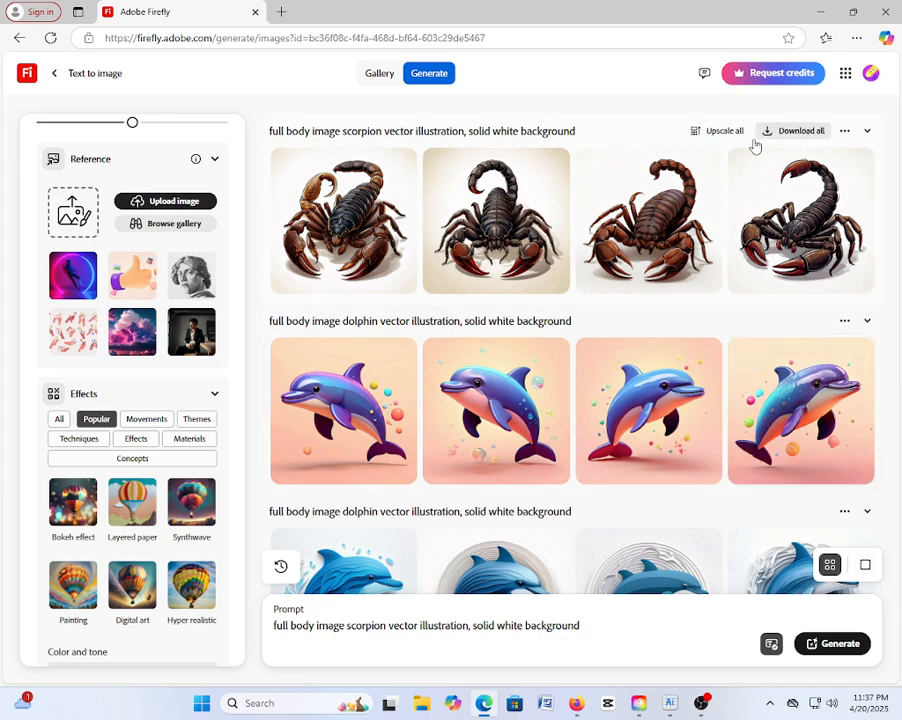
left_click(801, 133)
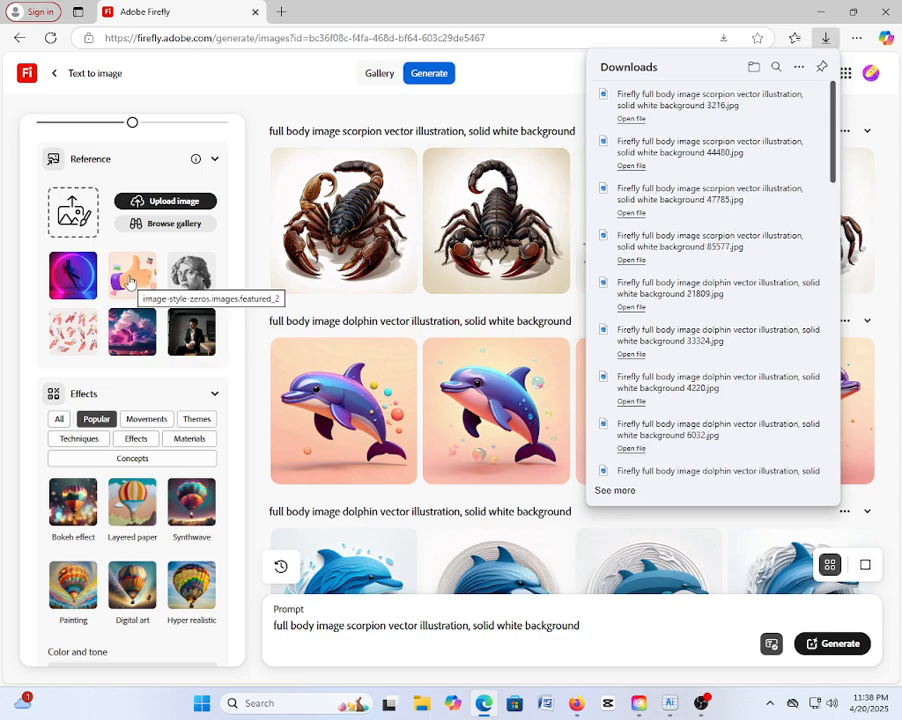
left_click(128, 283)
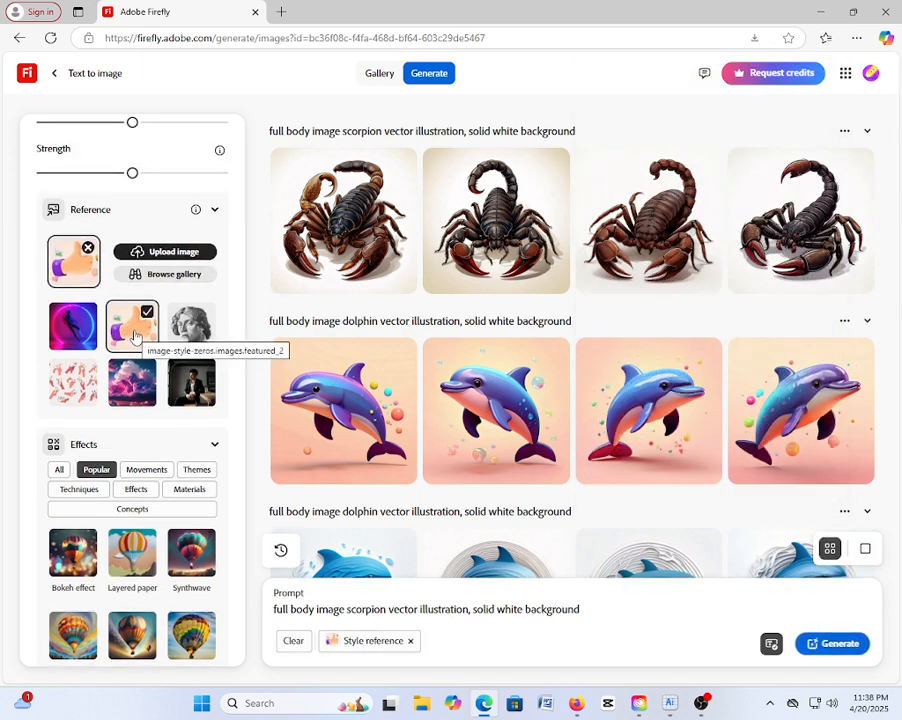
left_click(840, 645)
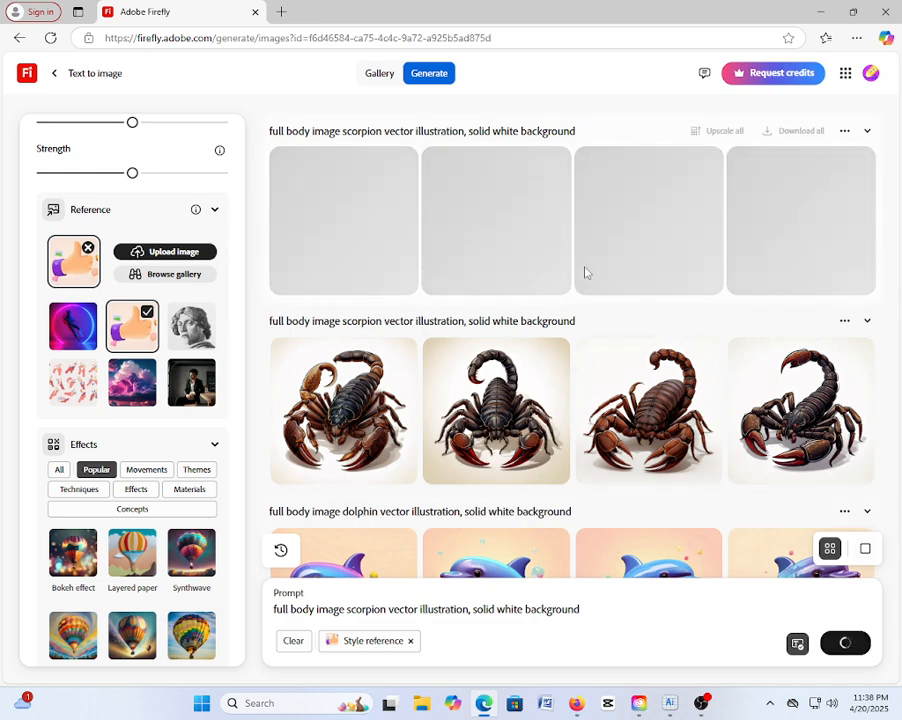
Switch back to Illustrator and place the second and third scorpion variations in a row beside the first on the artboard
left_click(670, 704)
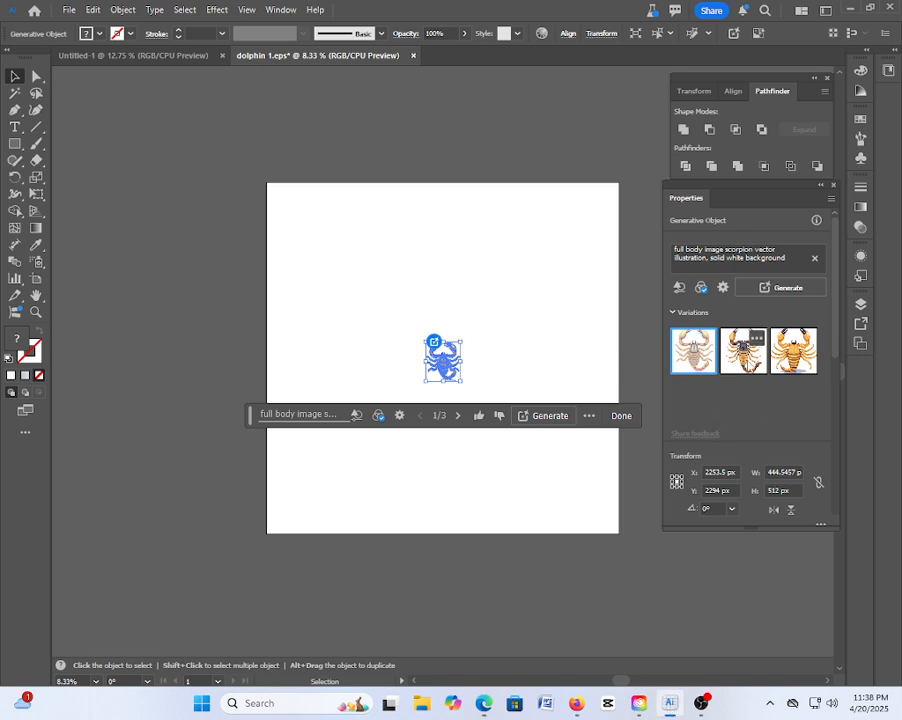
left_click_drag(743, 357, 480, 350)
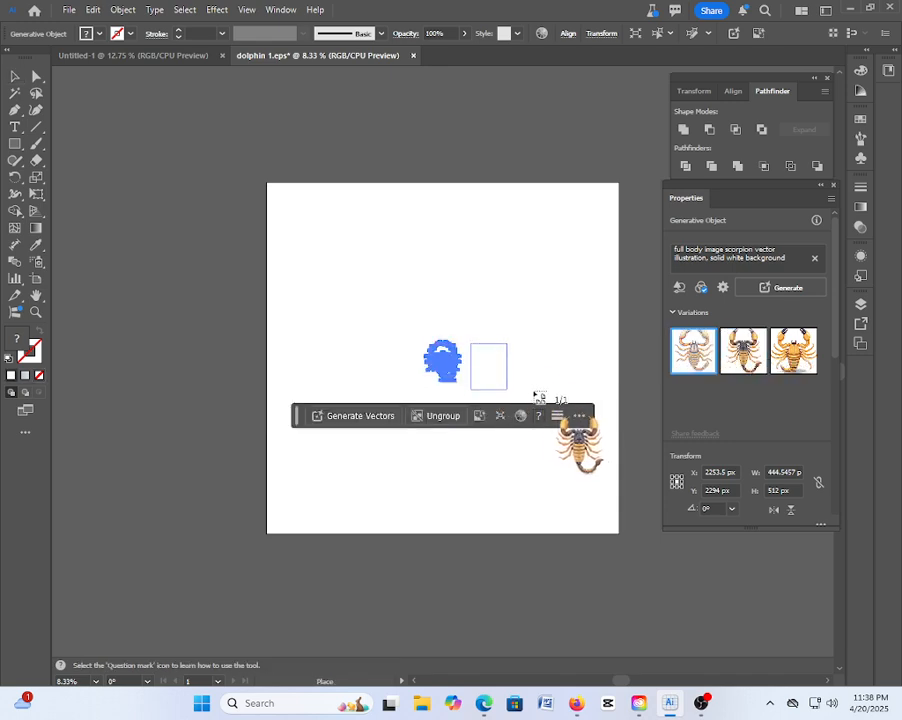
left_click(538, 394)
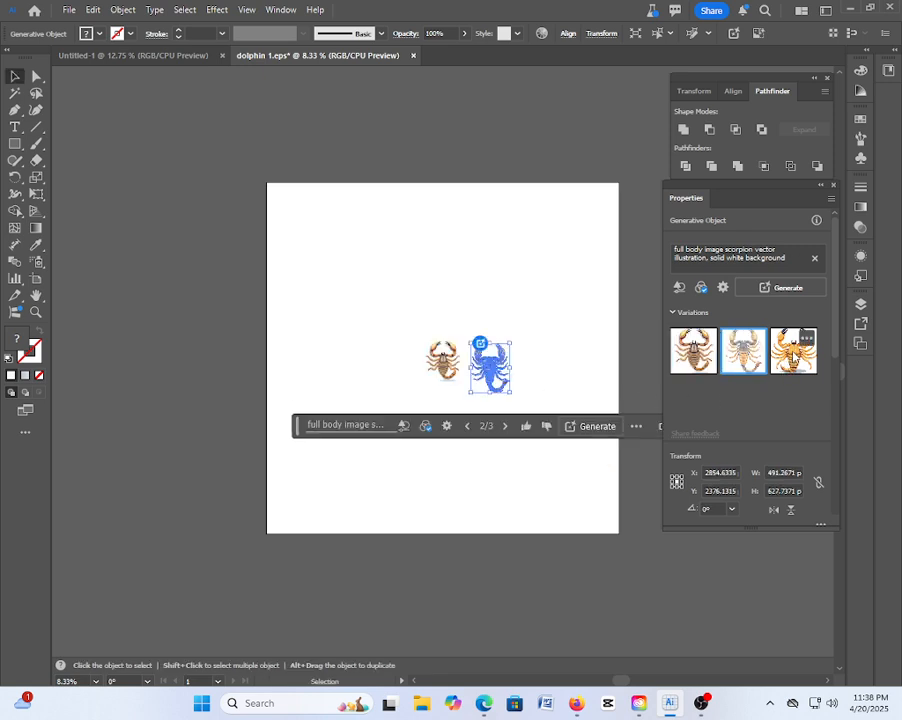
left_click_drag(792, 346, 568, 391)
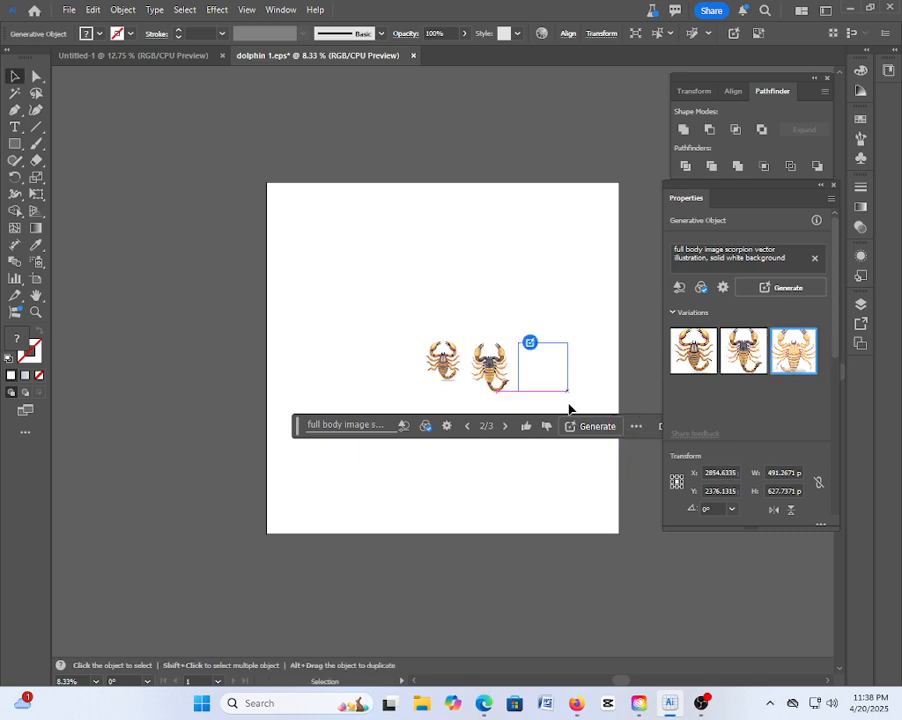
left_click(456, 298)
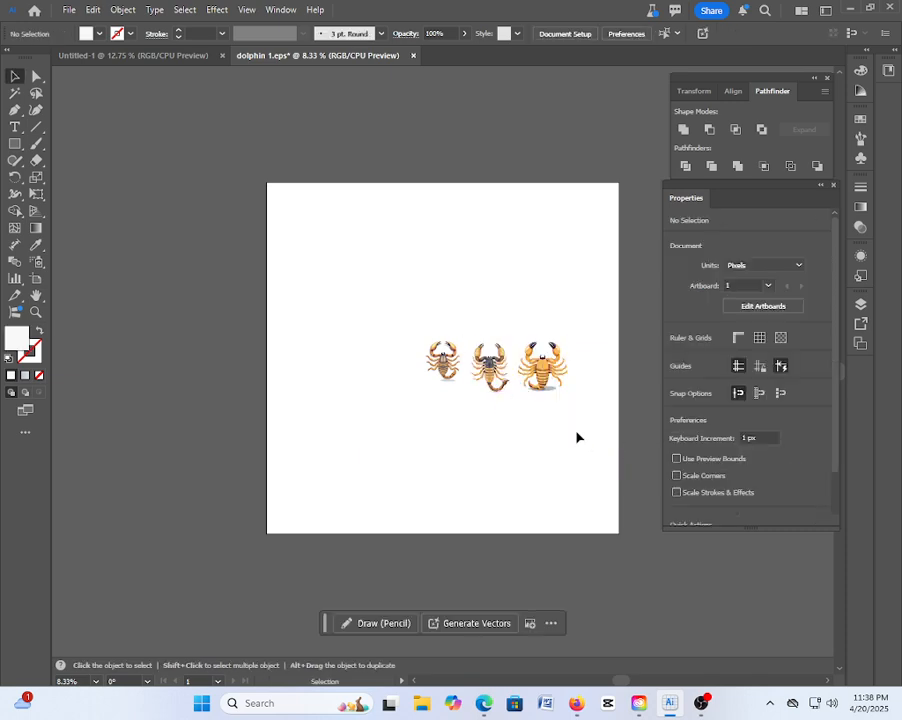
Move the three scorpions together up and to the left into the upper part of the artboard
left_click_drag(583, 405, 398, 332)
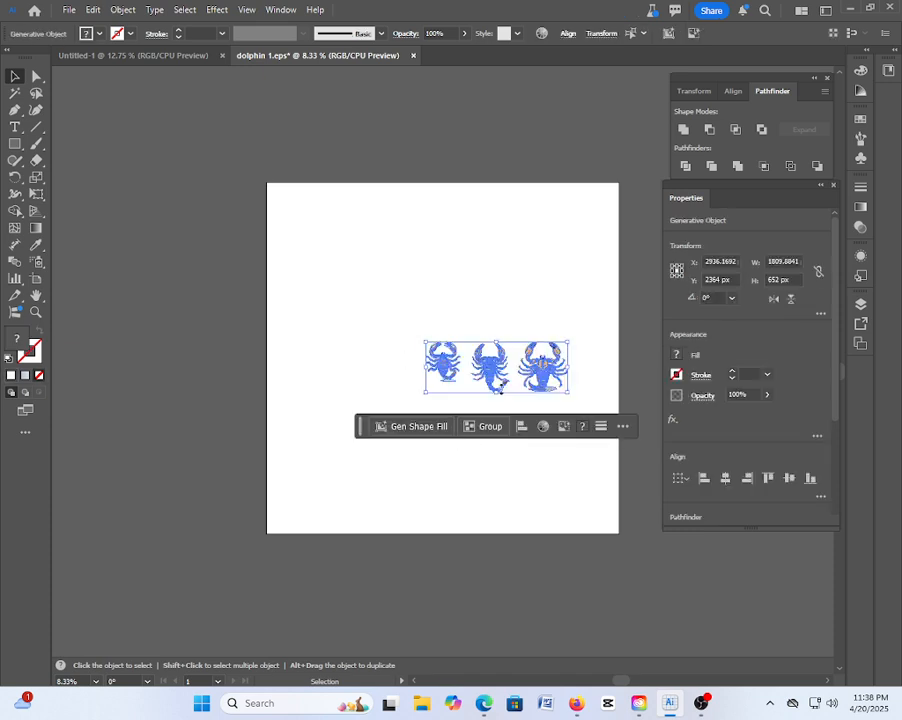
left_click_drag(481, 368, 430, 281)
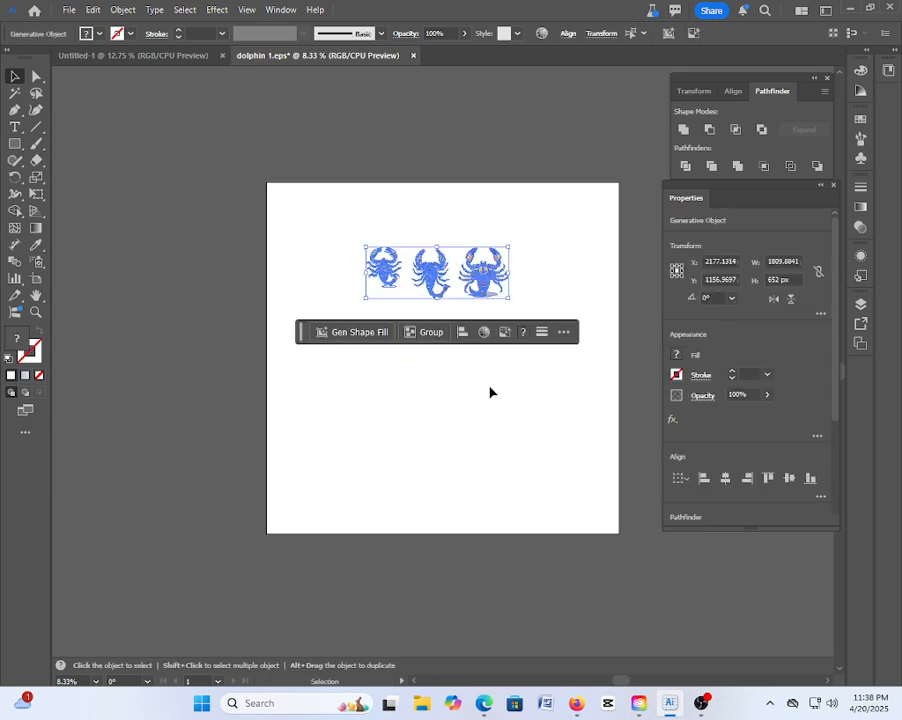
left_click(463, 399)
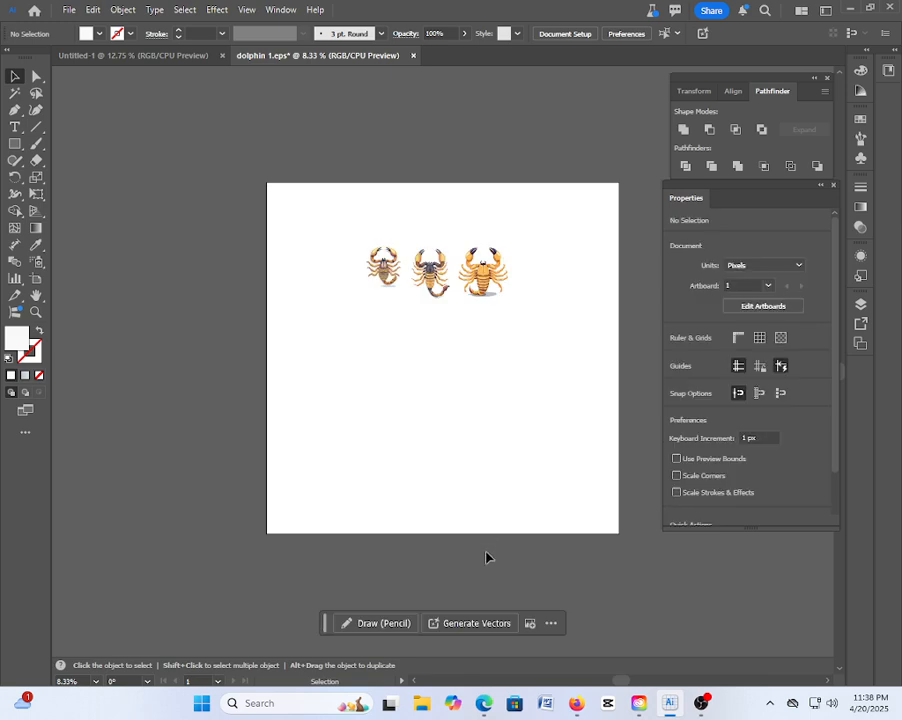
Generate new vectors from the same scorpion prompt, replacing the 3D effect with Isometric
left_click(481, 632)
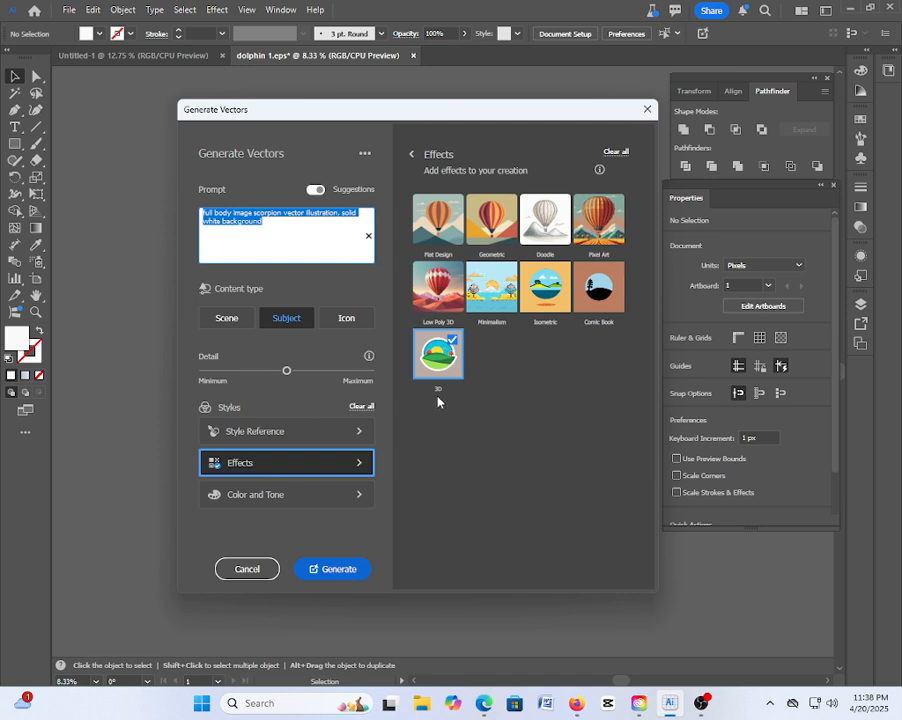
left_click(459, 361)
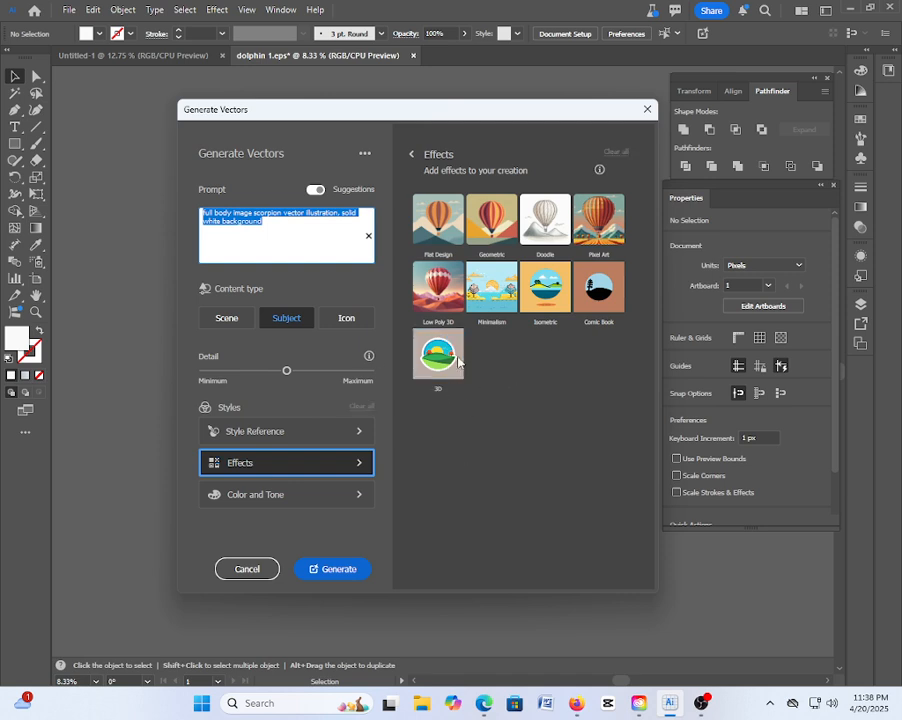
left_click(541, 302)
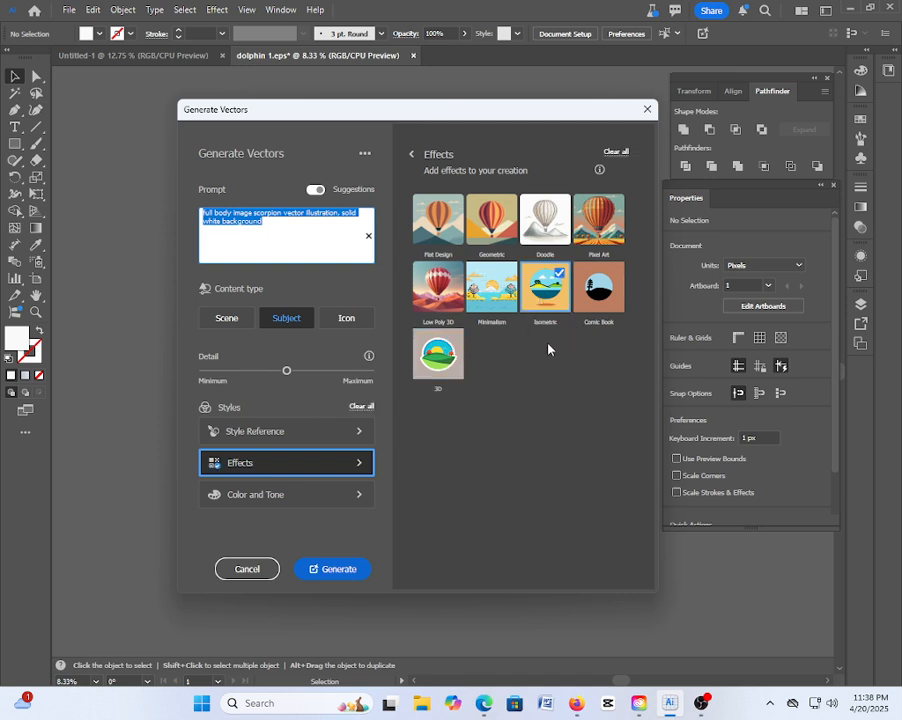
left_click(340, 569)
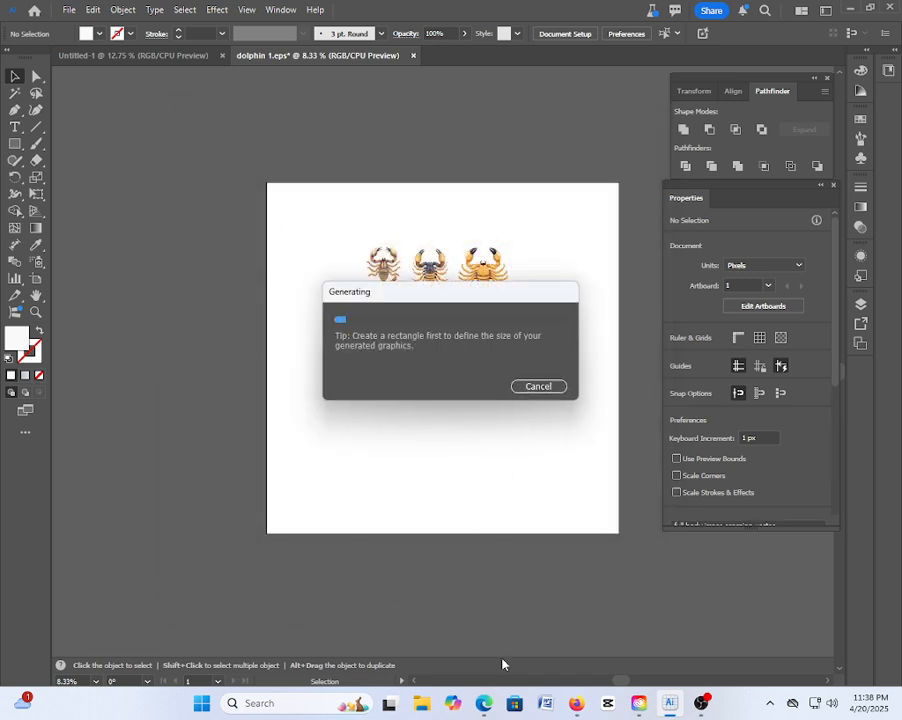
Switch to Adobe Firefly, download all the newest scorpion images and remove the thumbs-up style reference
left_click(485, 705)
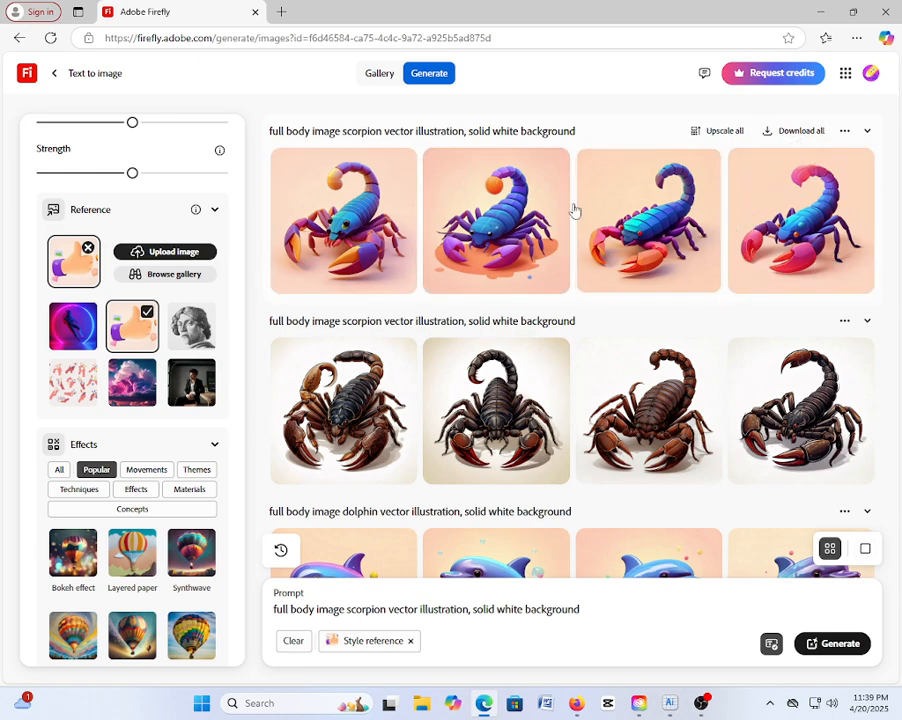
left_click(797, 134)
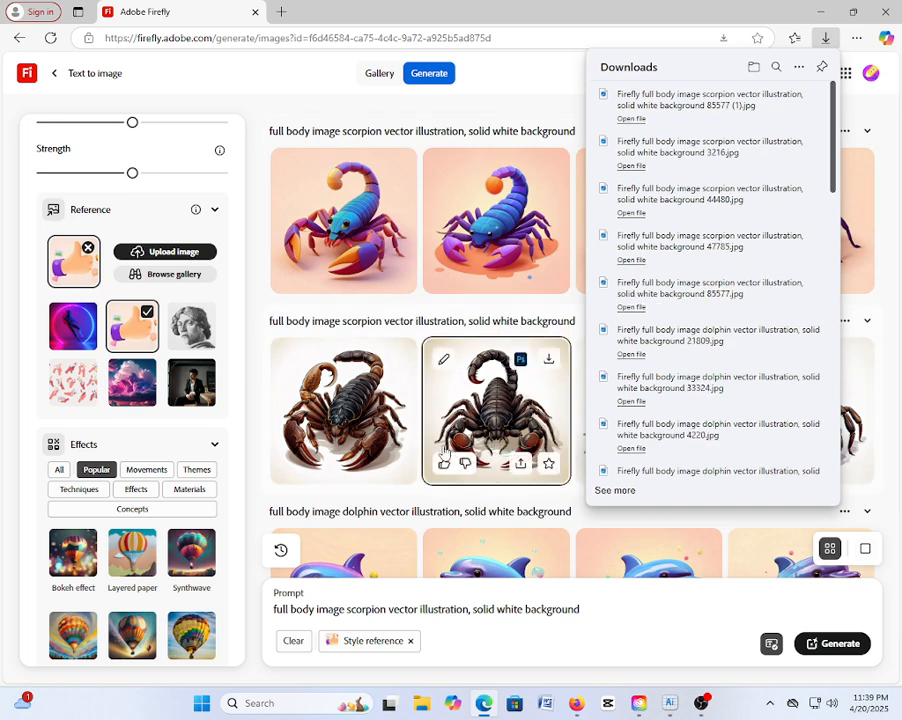
left_click(146, 316)
Look through the complete list of style effects for one that suits the scorpion illustration
scroll(145, 500, "down", 1)
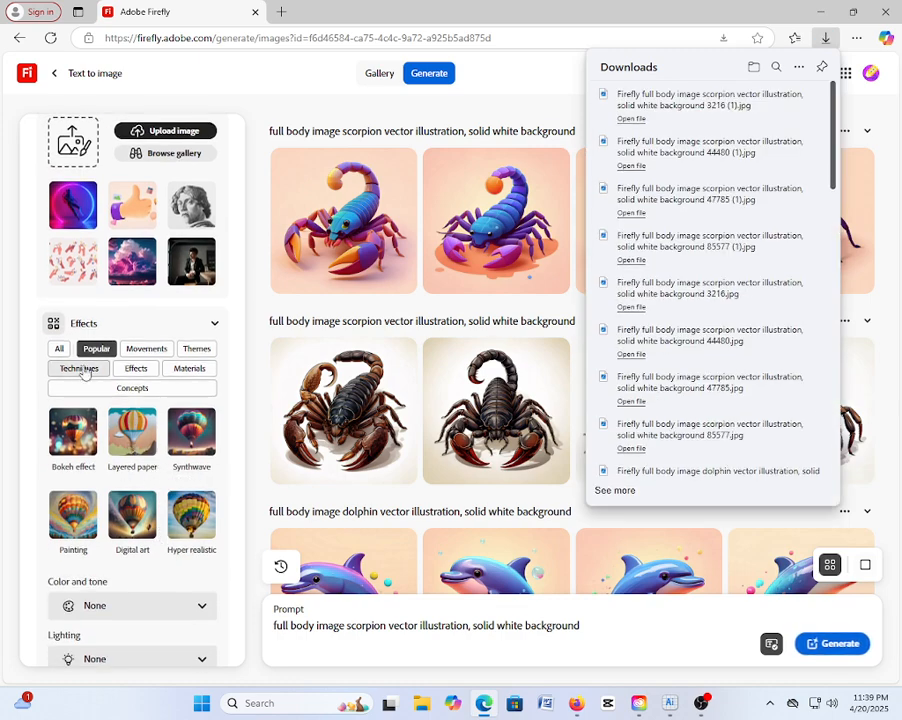
left_click(59, 349)
scroll(151, 506, "down", 6)
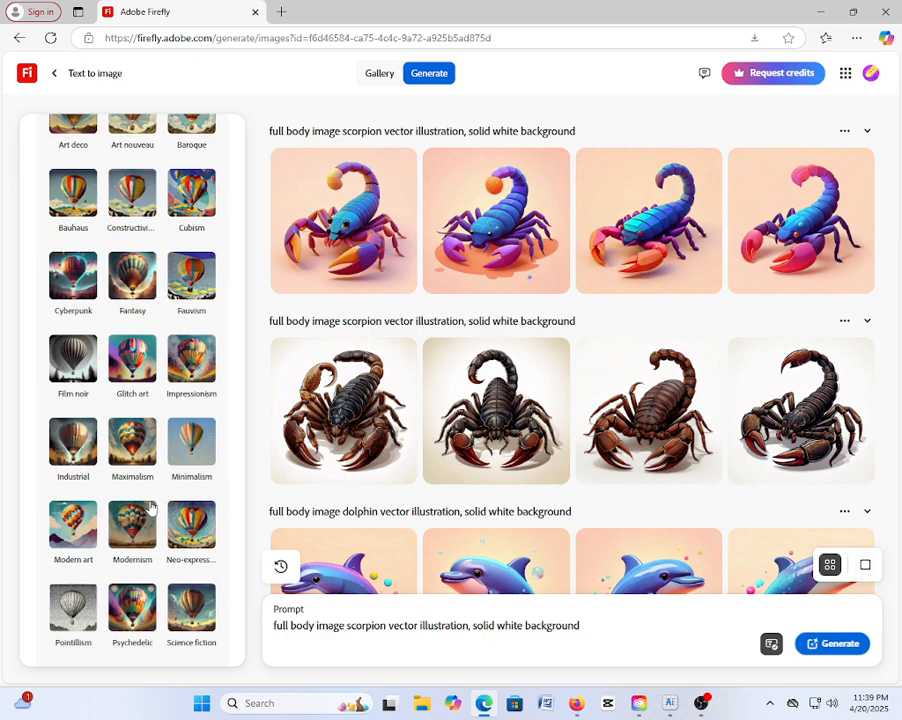
scroll(151, 513, "down", 3)
scroll(151, 514, "down", 4)
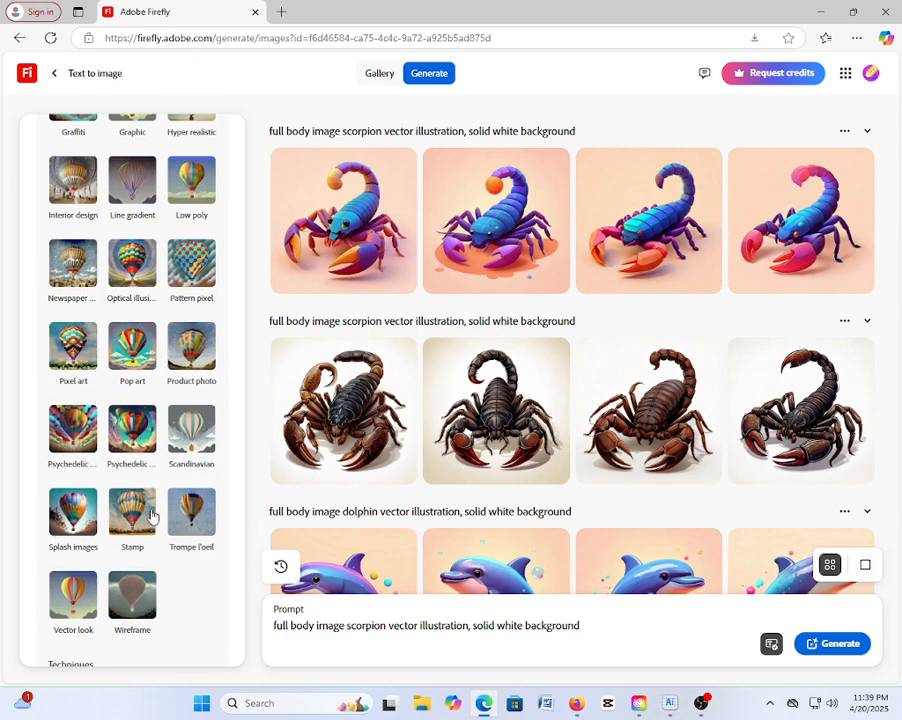
scroll(144, 394, "up", 8)
scroll(150, 305, "up", 6)
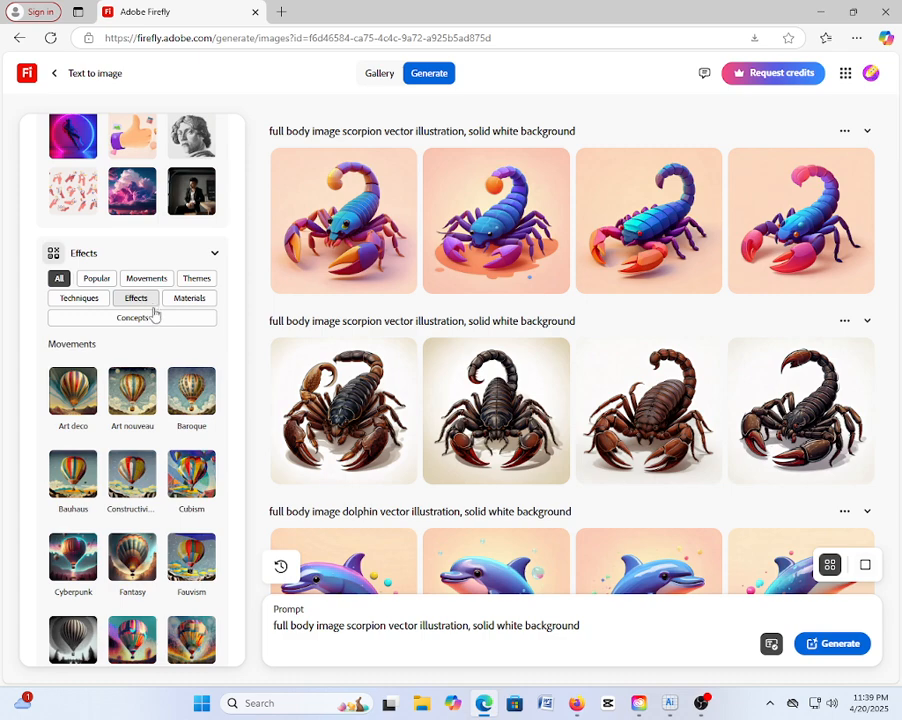
Apply the popular Layered paper effect and generate another set of scorpion images
left_click(97, 489)
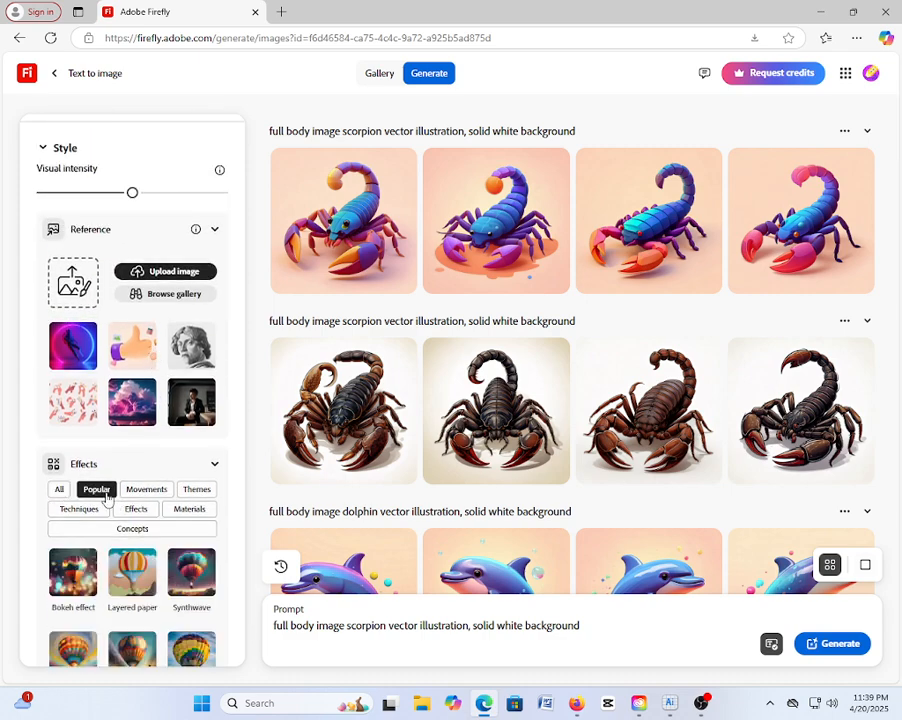
scroll(108, 497, "down", 3)
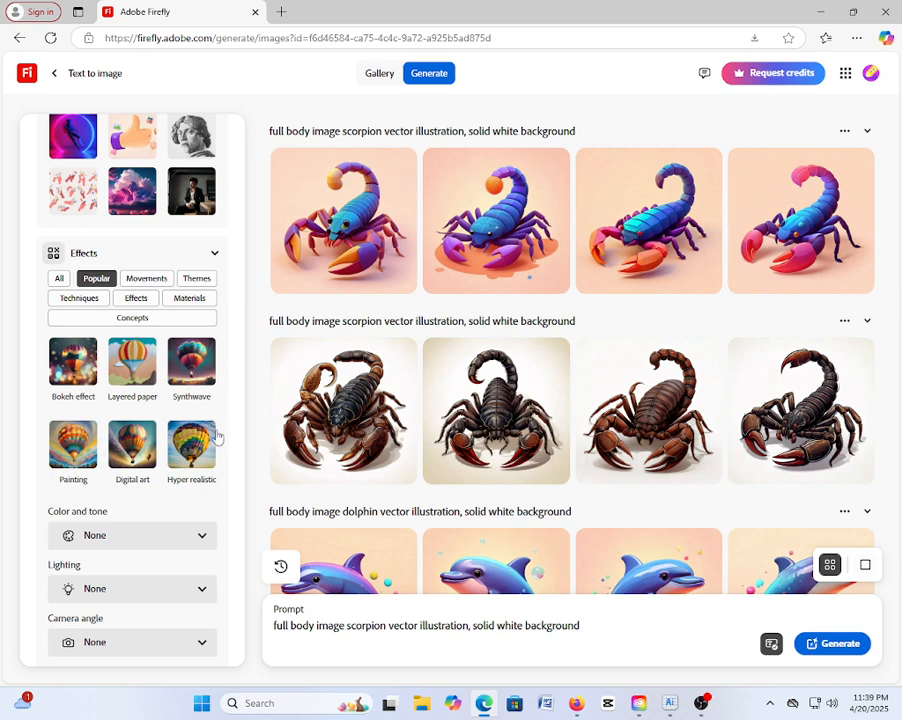
left_click(140, 358)
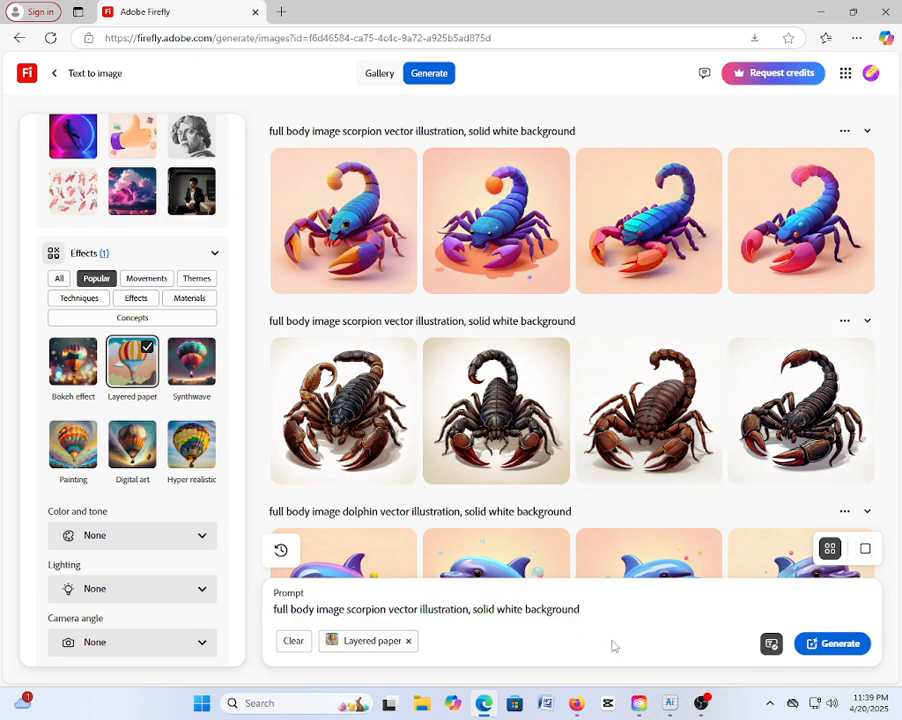
left_click(832, 645)
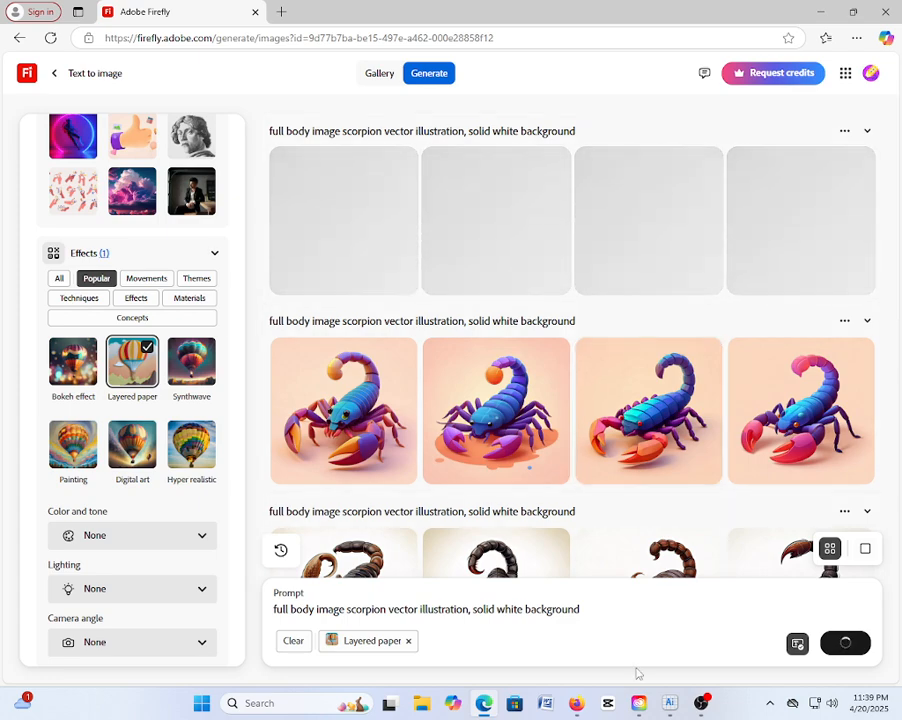
Switch back to Illustrator and place the second and third isometric scorpion variations in a row beside the first
left_click(670, 703)
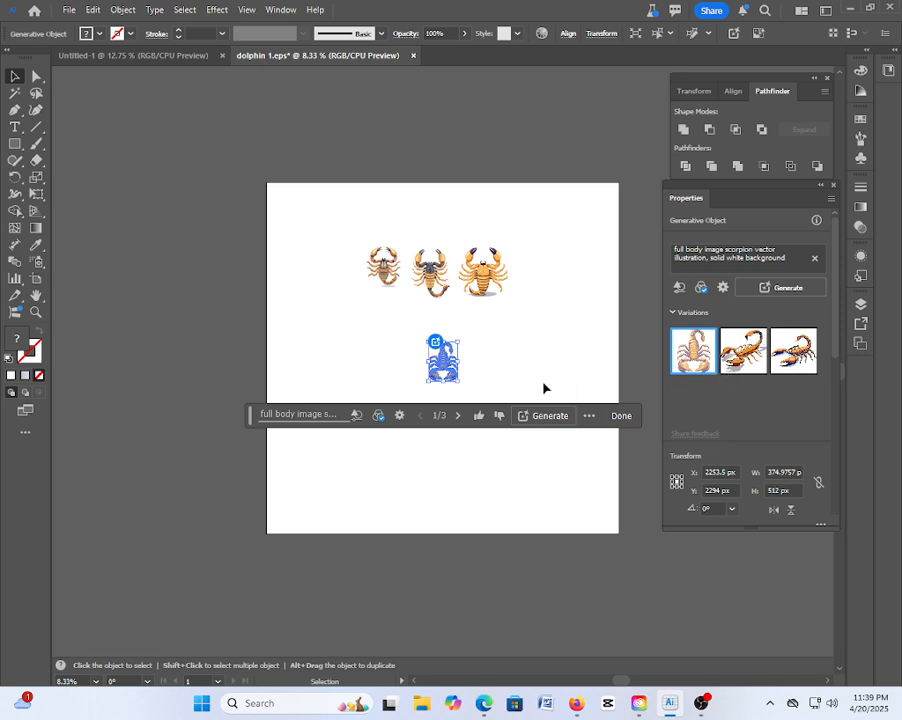
left_click(742, 352)
left_click_drag(503, 343, 602, 422)
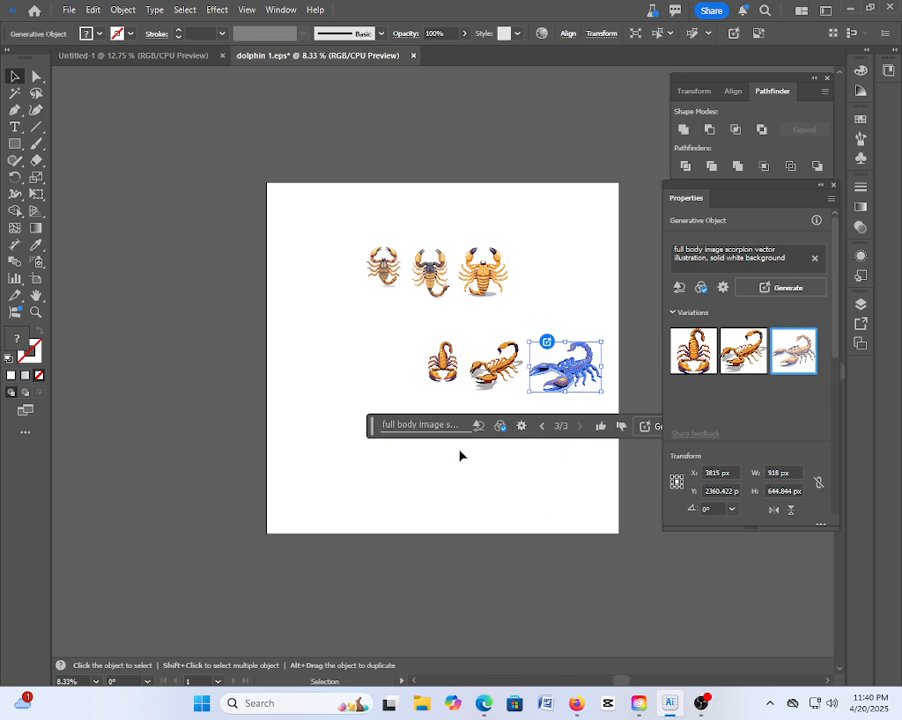
left_click(548, 498)
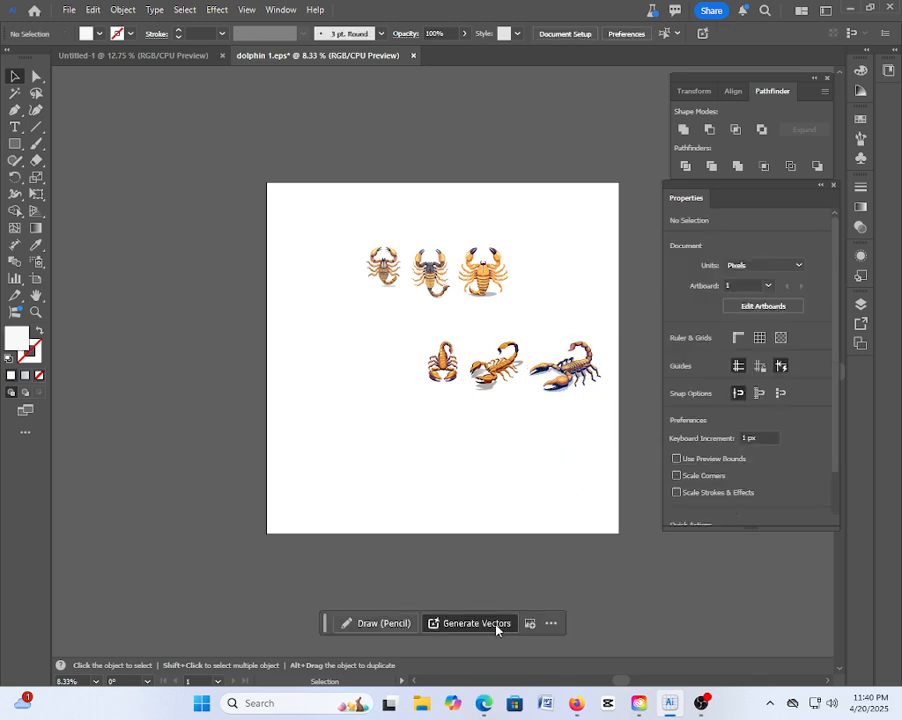
Generate new vectors from the scorpion prompt, changing the effect from Isometric to Minimalism
left_click(495, 624)
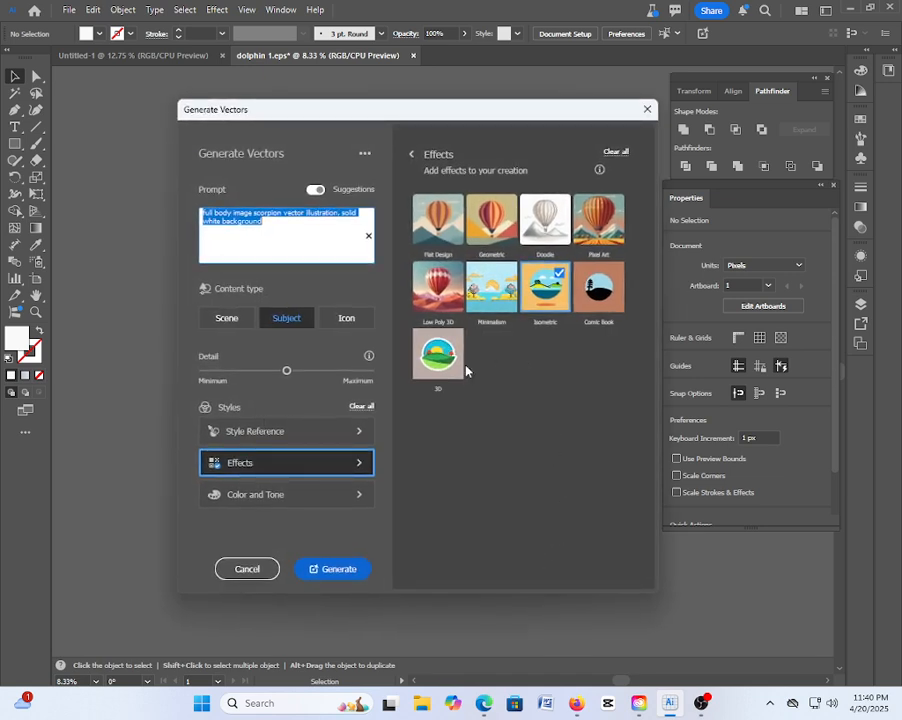
left_click(494, 292)
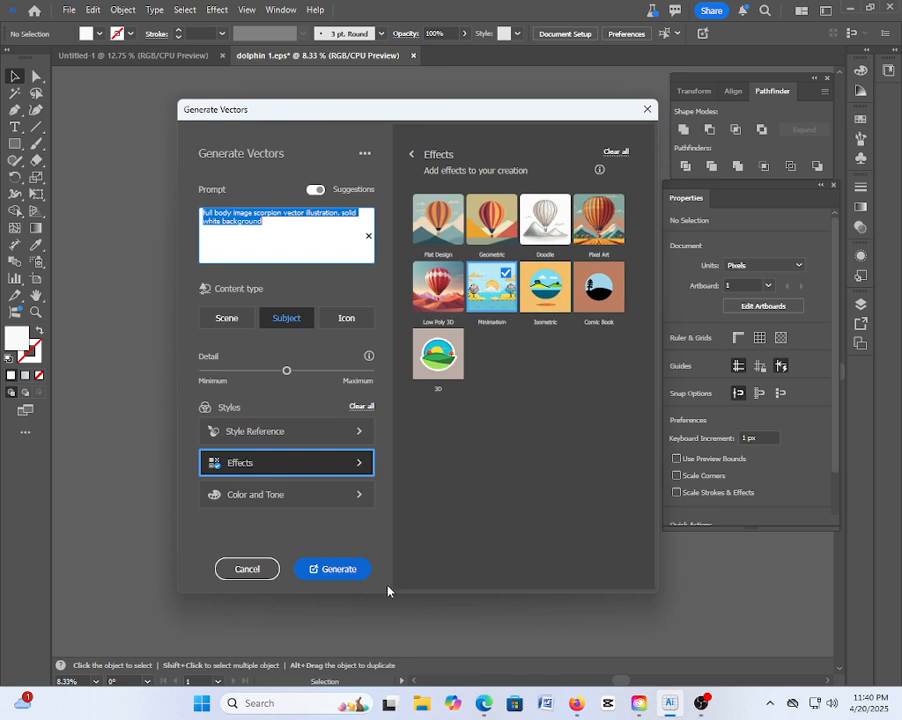
left_click(353, 574)
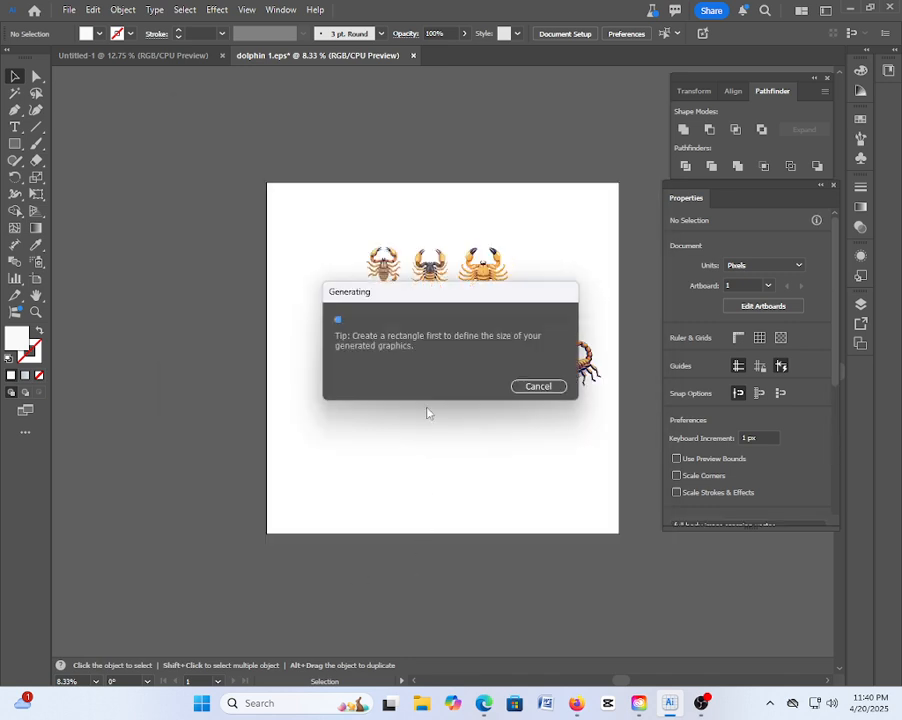
Switch to Adobe Firefly, download all the Layered paper scorpion images and dismiss the downloads list
left_click(485, 704)
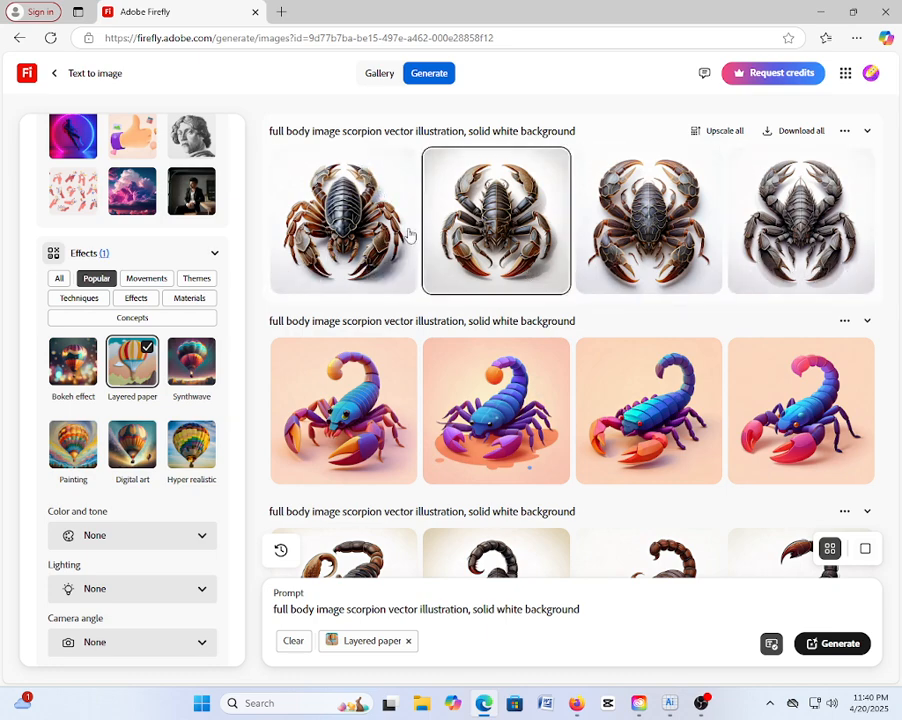
left_click(792, 131)
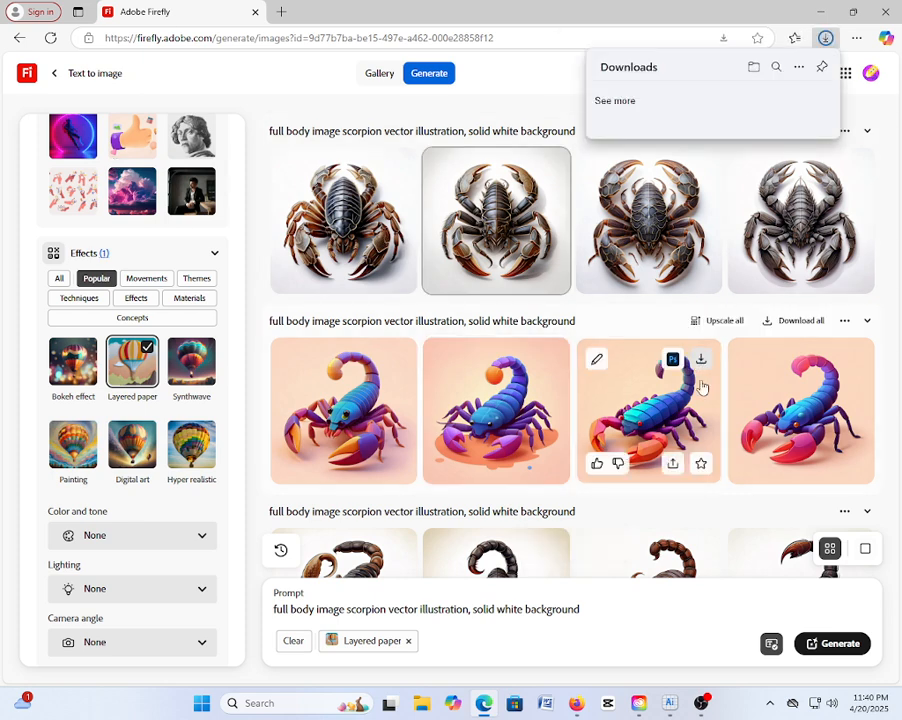
scroll(702, 387, "down", 2)
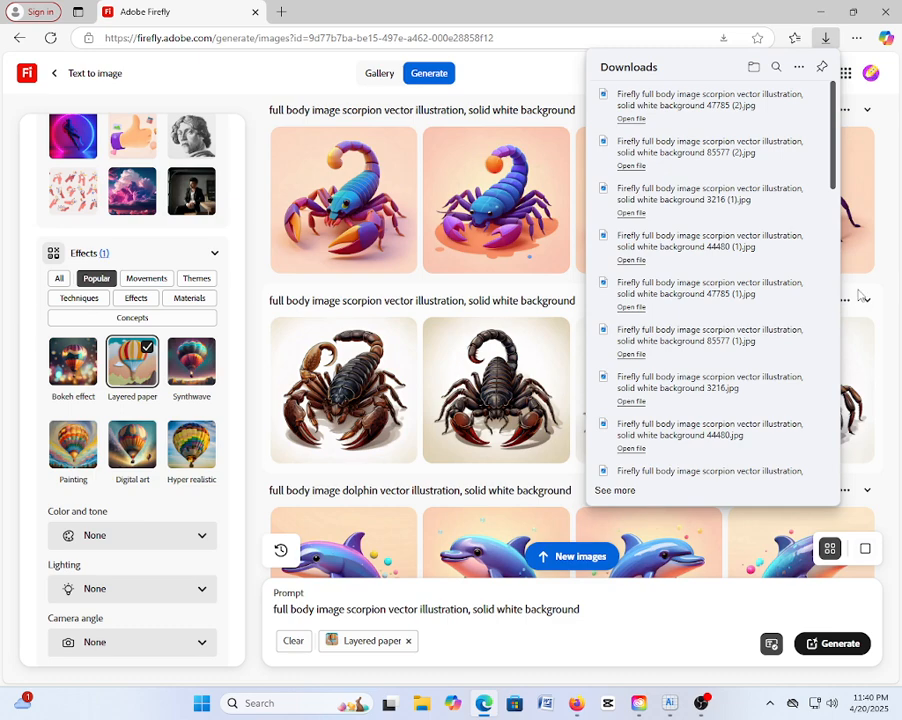
left_click(884, 230)
left_click(543, 356)
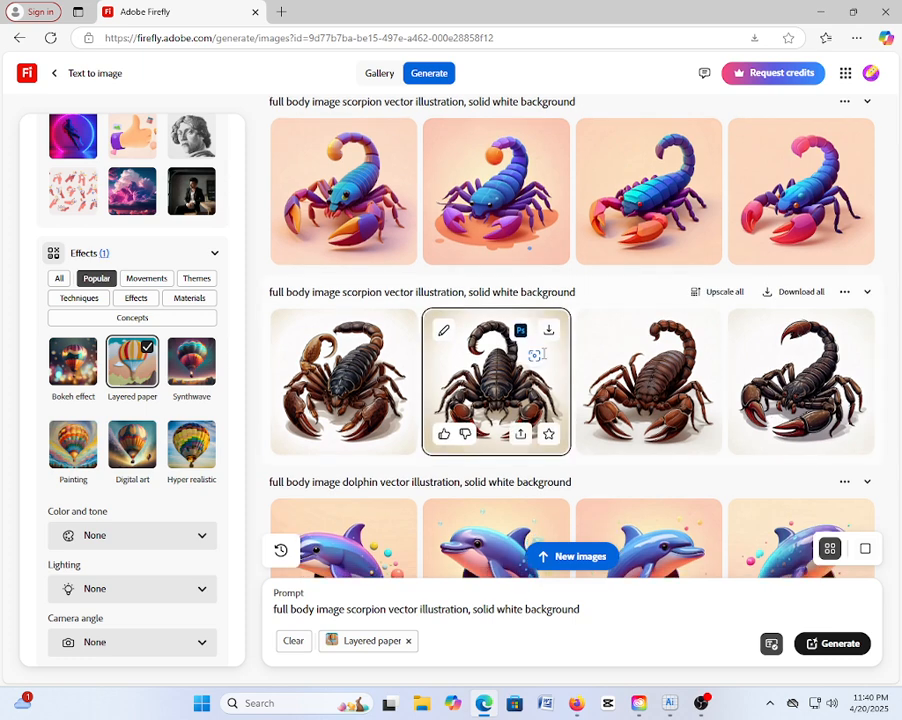
scroll(540, 356, "up", 2)
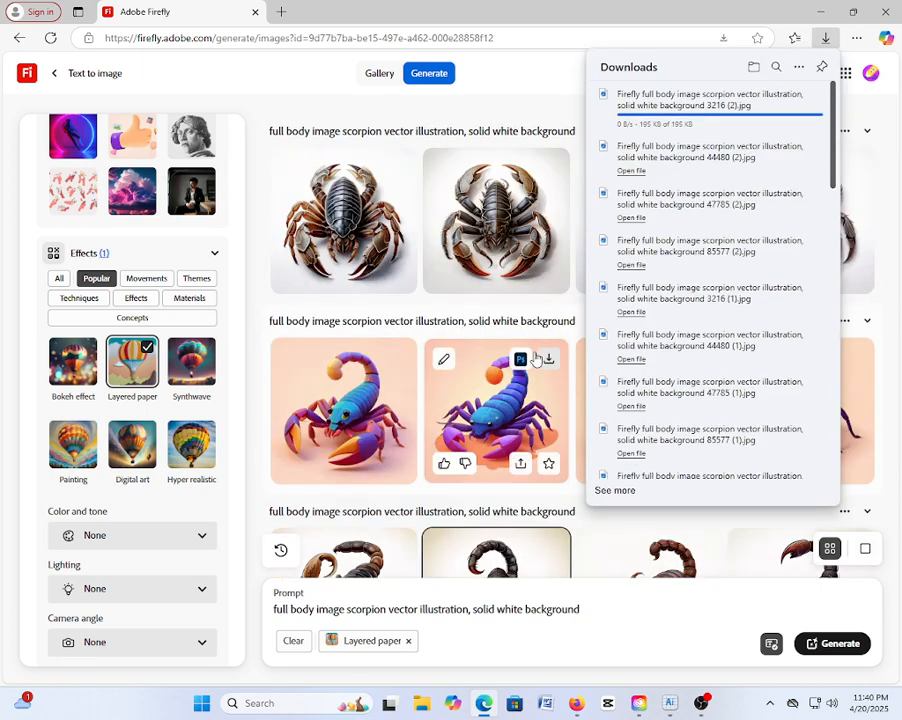
left_click(886, 234)
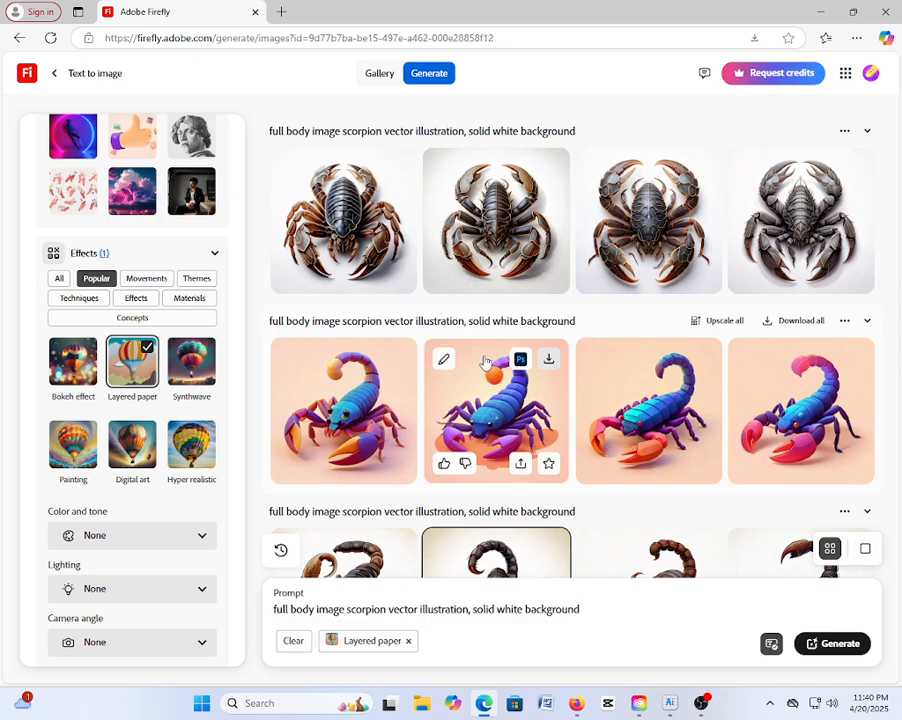
left_click(748, 456)
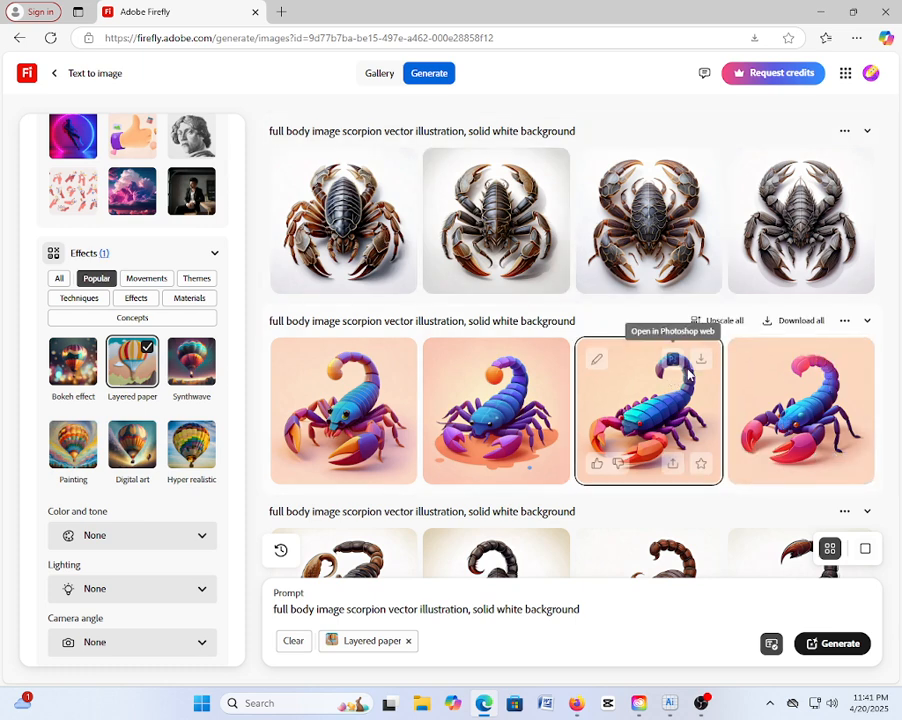
Return to Illustrator, move the first minimalist scorpion below the second row and place its other two variations beside it
left_click(819, 17)
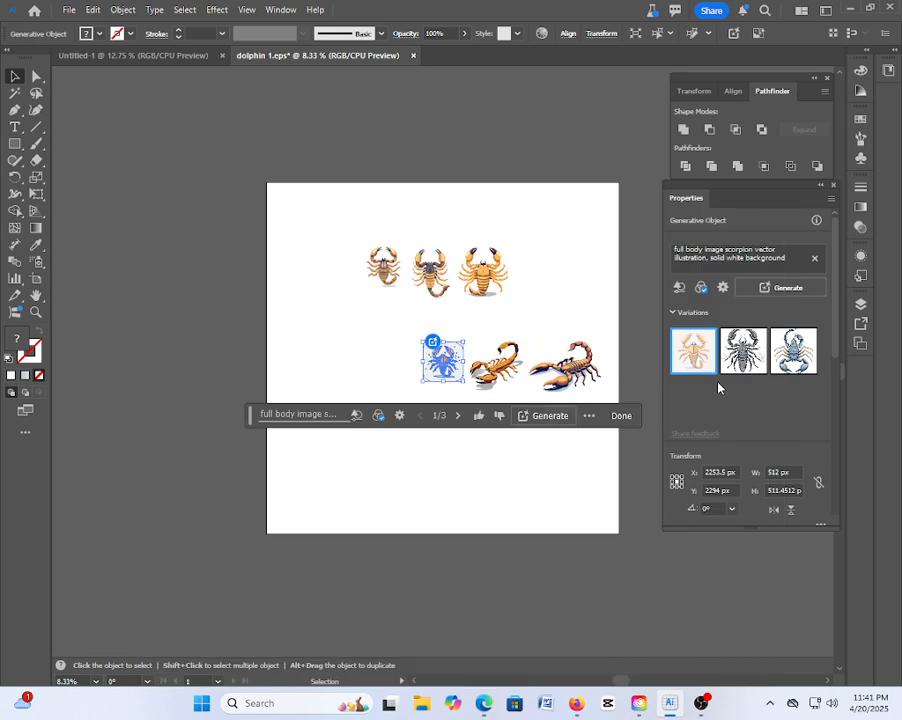
left_click_drag(443, 362, 434, 432)
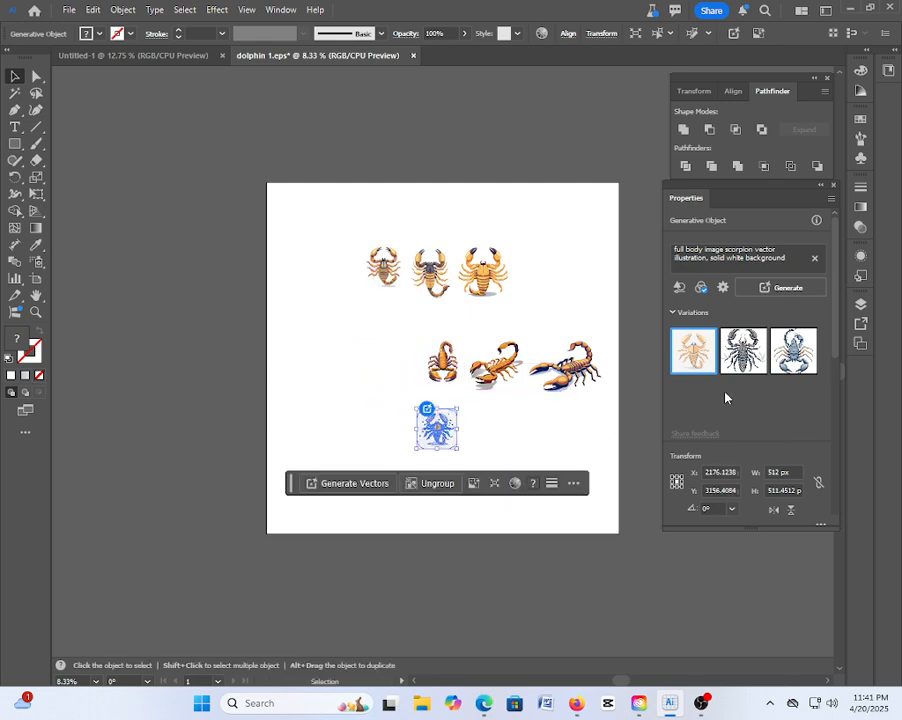
left_click(744, 350)
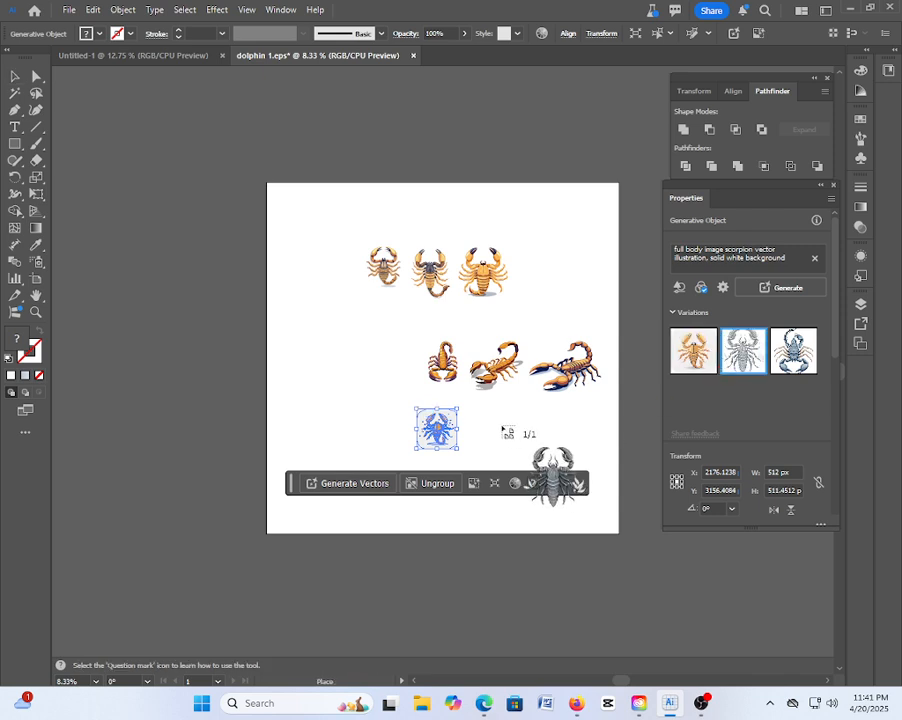
left_click_drag(468, 415, 518, 463)
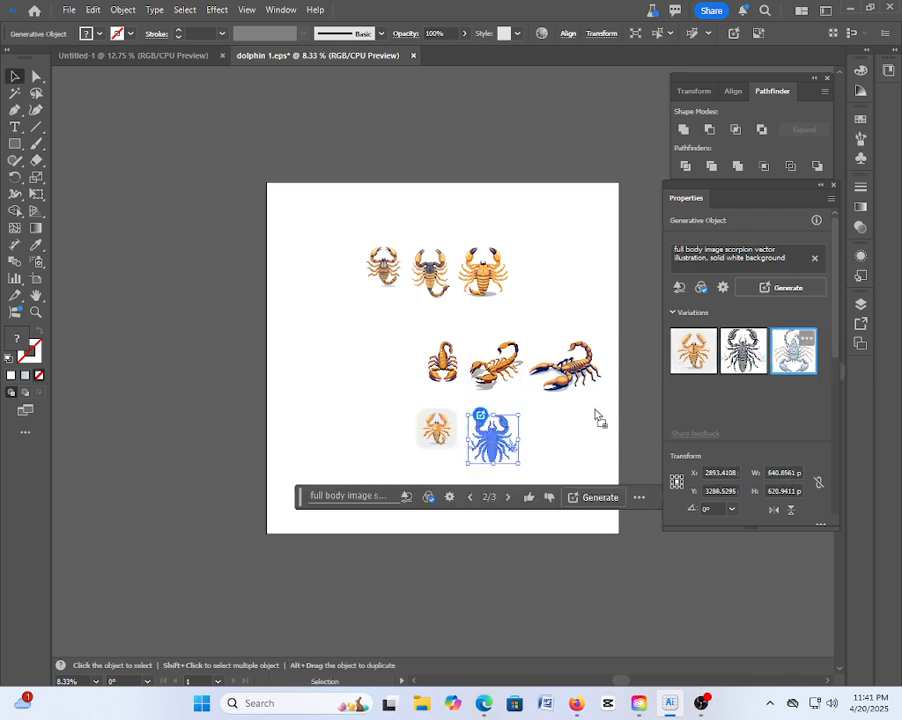
left_click_drag(595, 410, 576, 462)
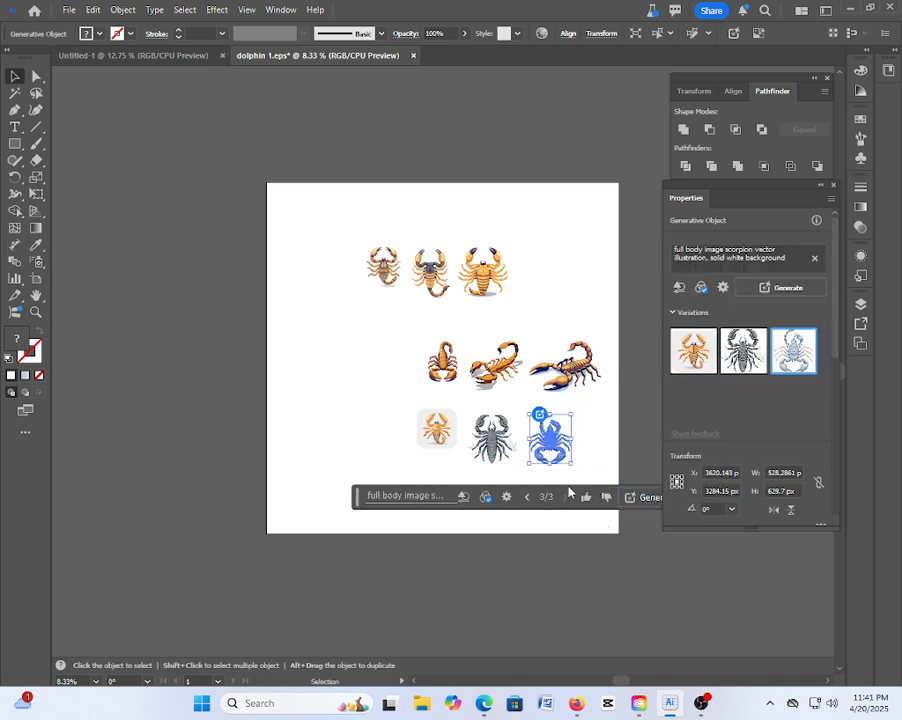
left_click(592, 432)
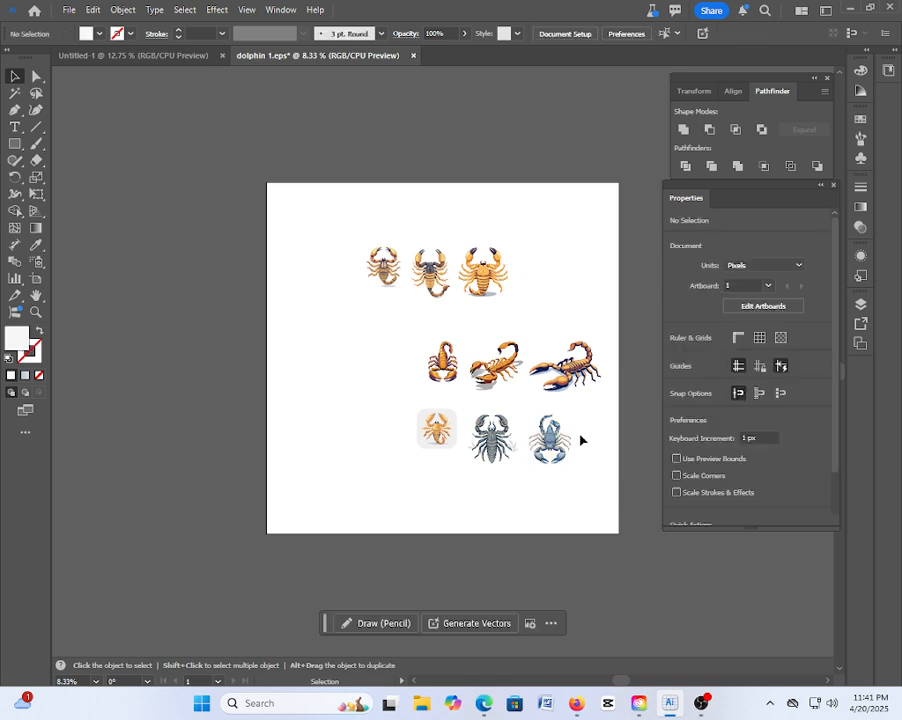
Switch to Creative Cloud Desktop and look through the list of beta apps for Illustrator (Beta)
left_click(642, 705)
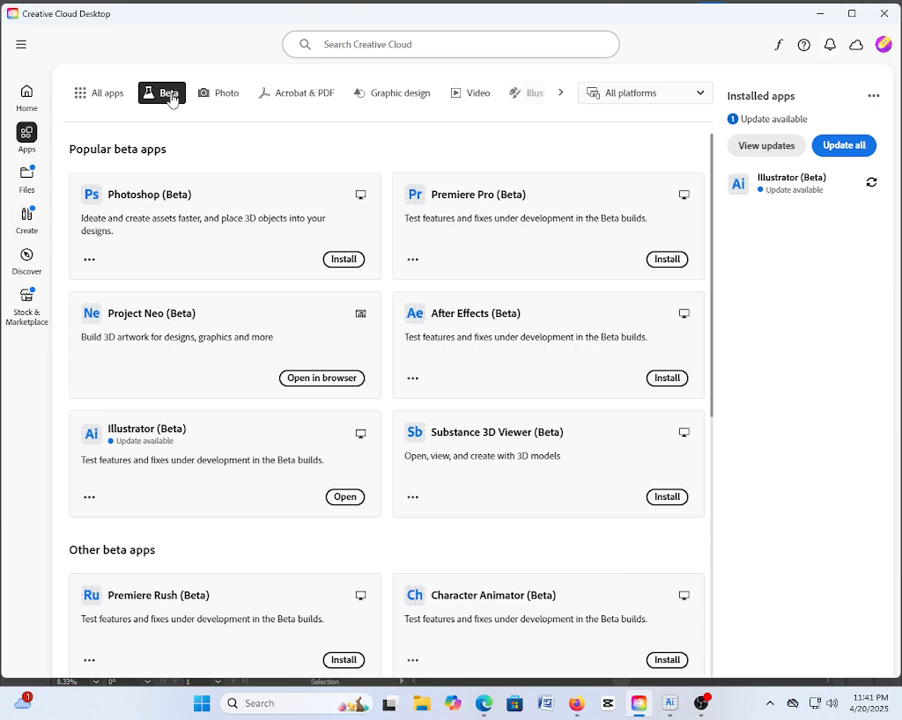
scroll(262, 440, "down", 1)
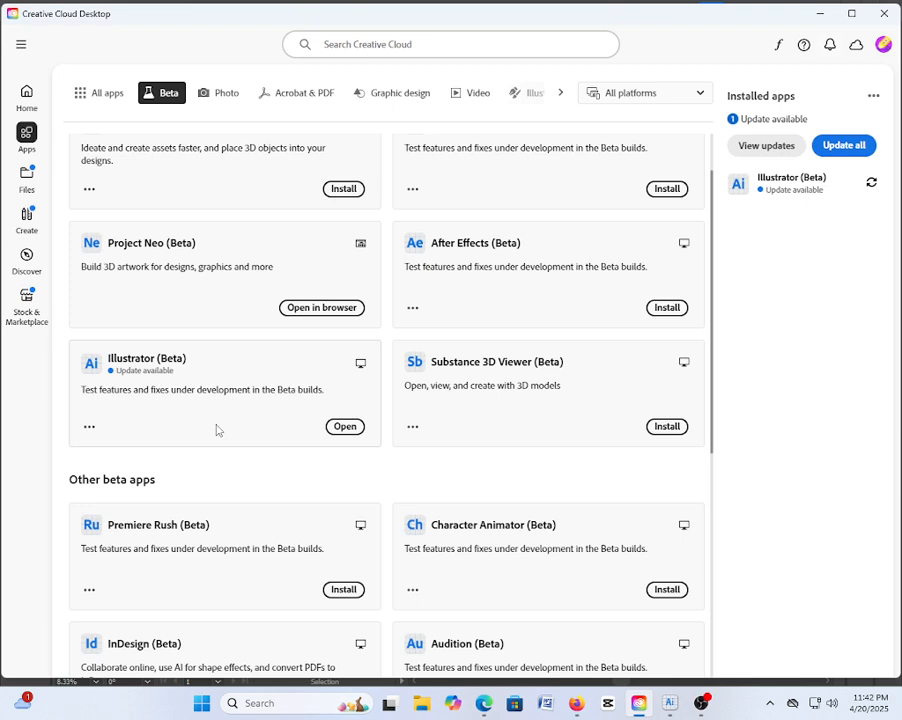
Return to Illustrator and move the first scorpion of the upper row off the artboard onto the pasteboard
scroll(218, 430, "up", 1)
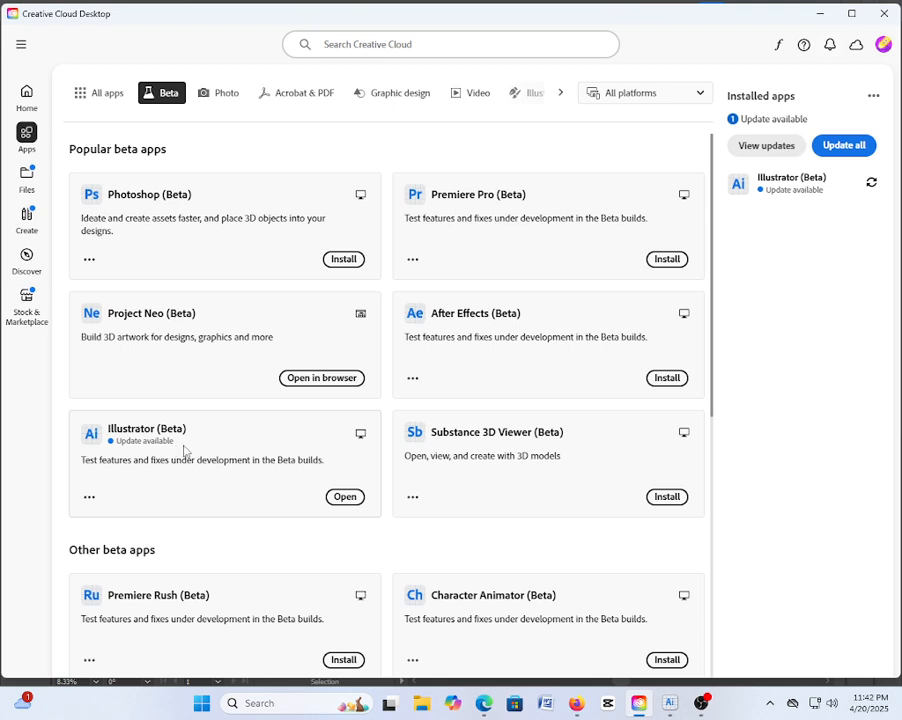
left_click(819, 14)
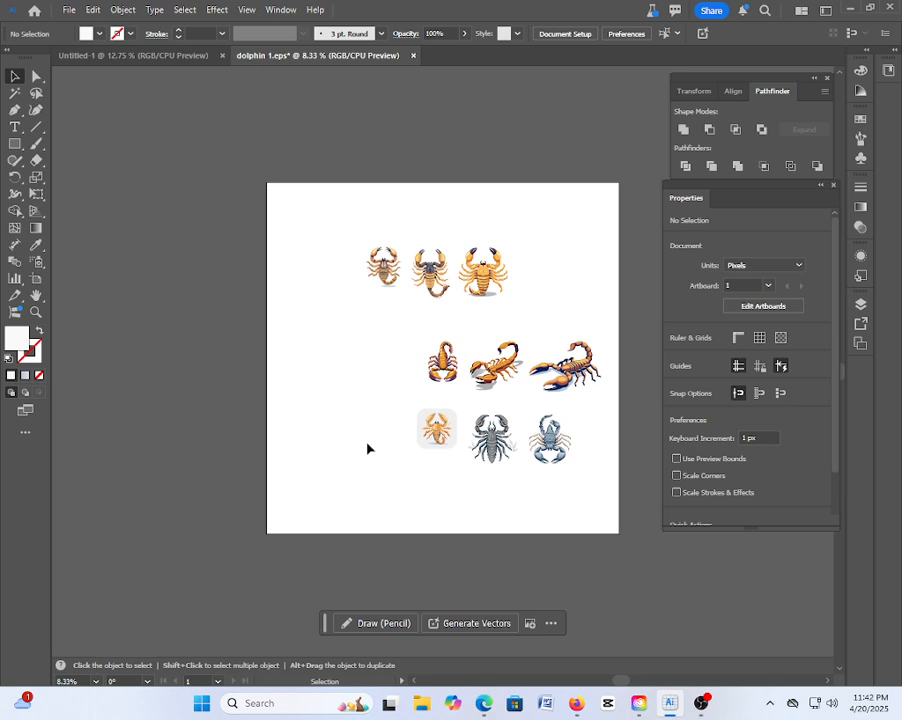
left_click(437, 433)
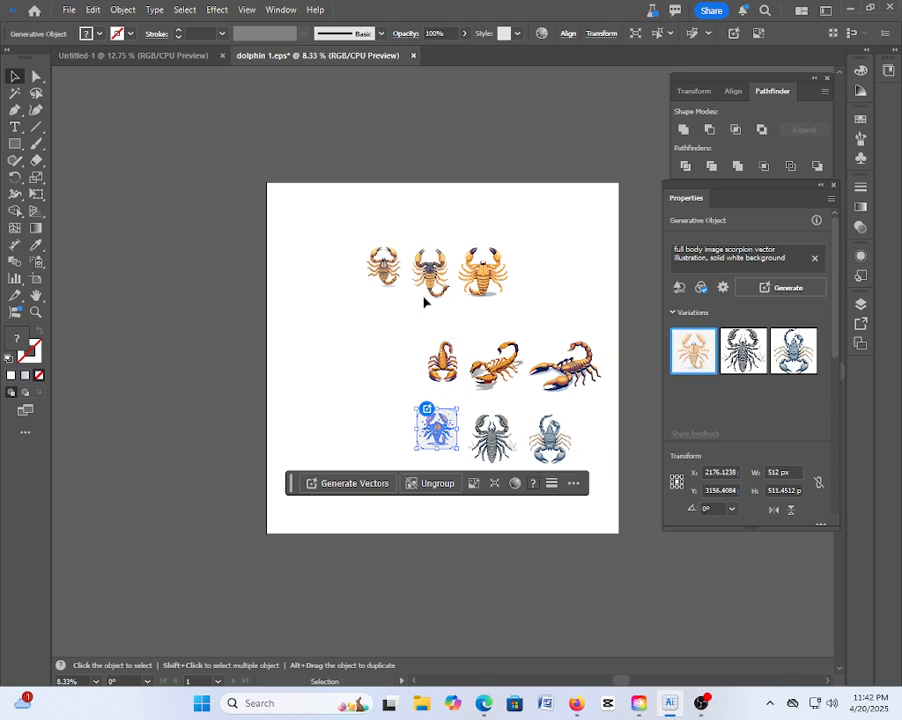
left_click(387, 270)
left_click_drag(390, 267, 148, 345)
left_click(172, 411)
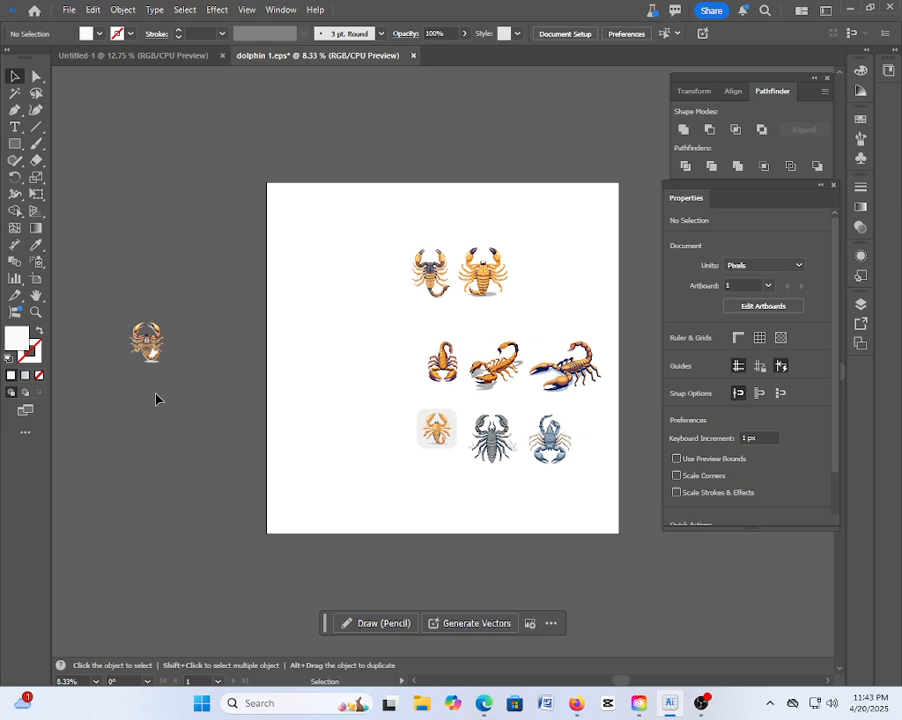
Ungroup the scorpion on the pasteboard into separate paths and deselect it
key("ctrl+plus")
key("ctrl+plus")
key("ctrl+plus")
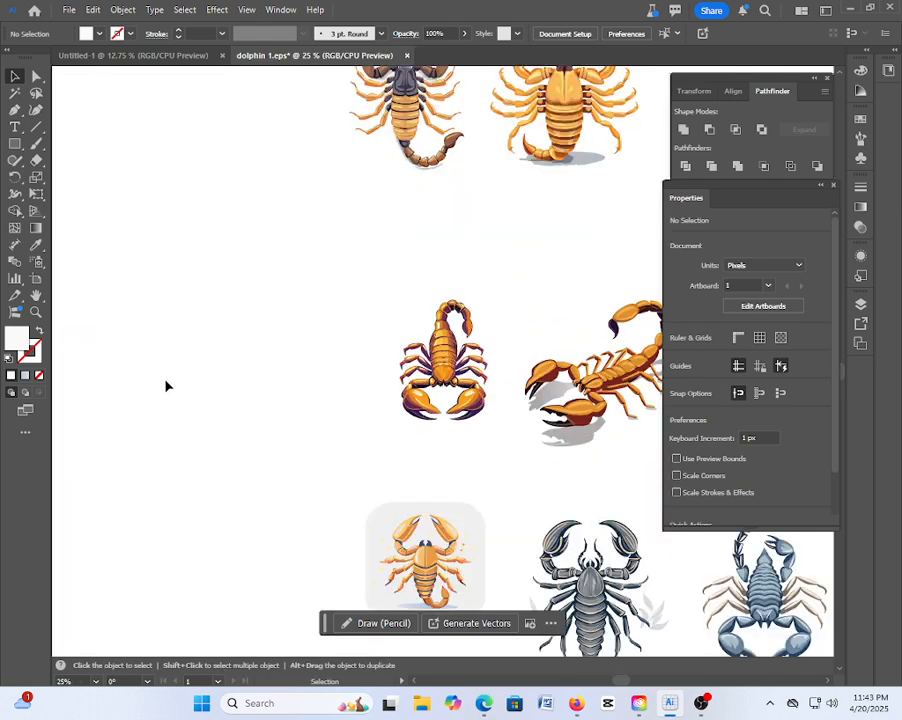
left_click_drag(293, 348, 778, 408)
left_click_drag(157, 388, 498, 401)
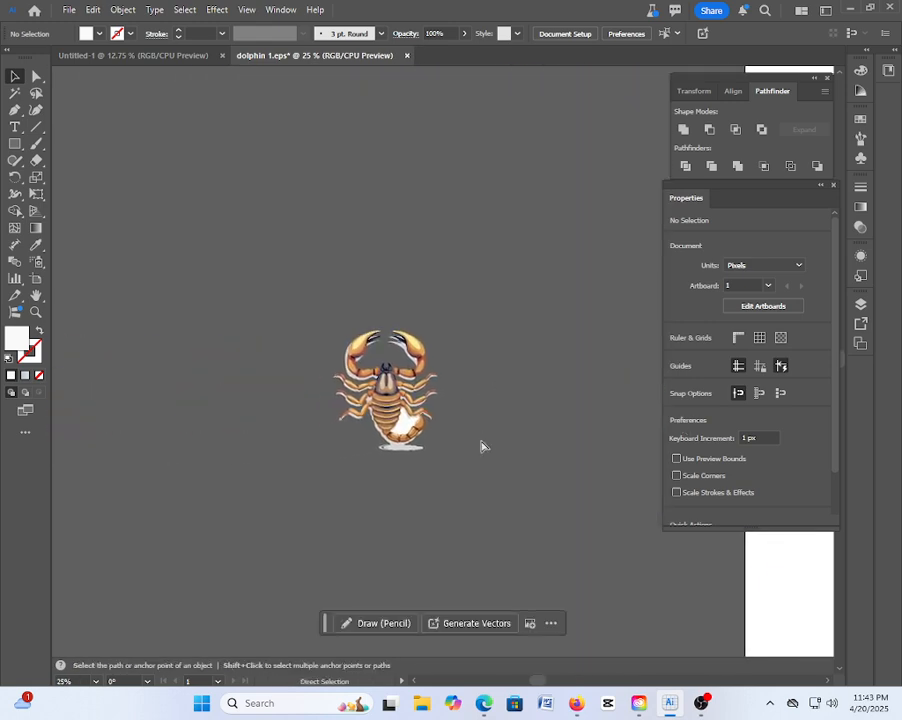
key("ctrl+plus")
key("ctrl+plus")
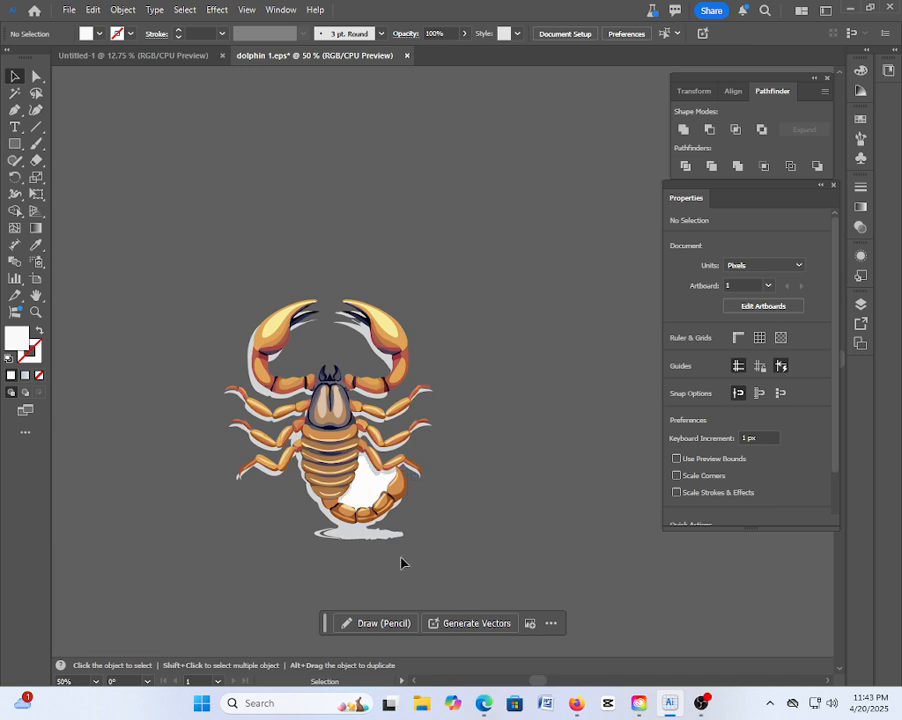
left_click(348, 478)
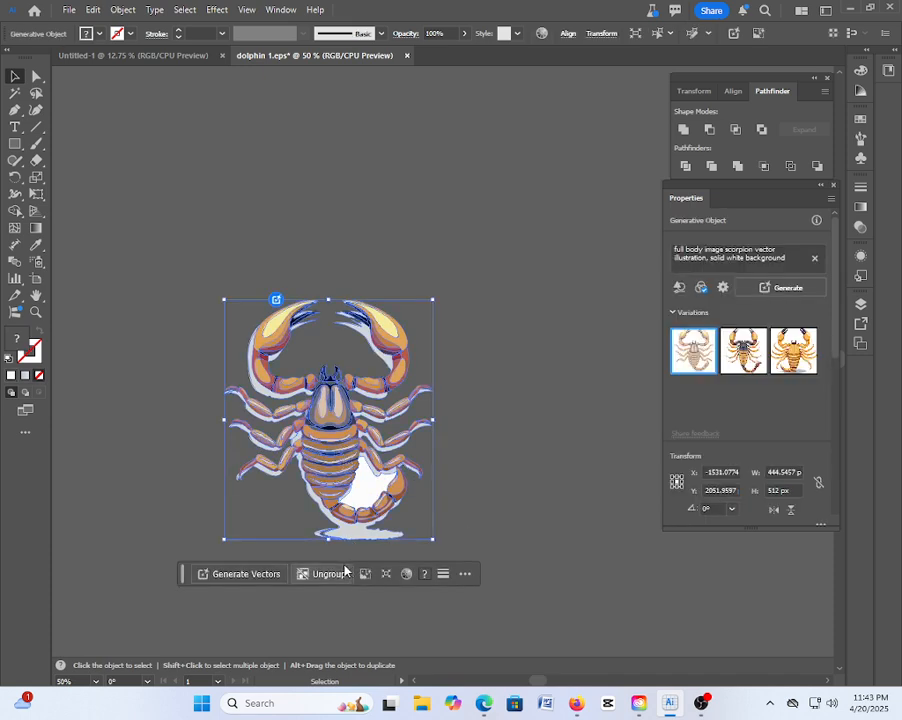
left_click(330, 581)
left_click(497, 484)
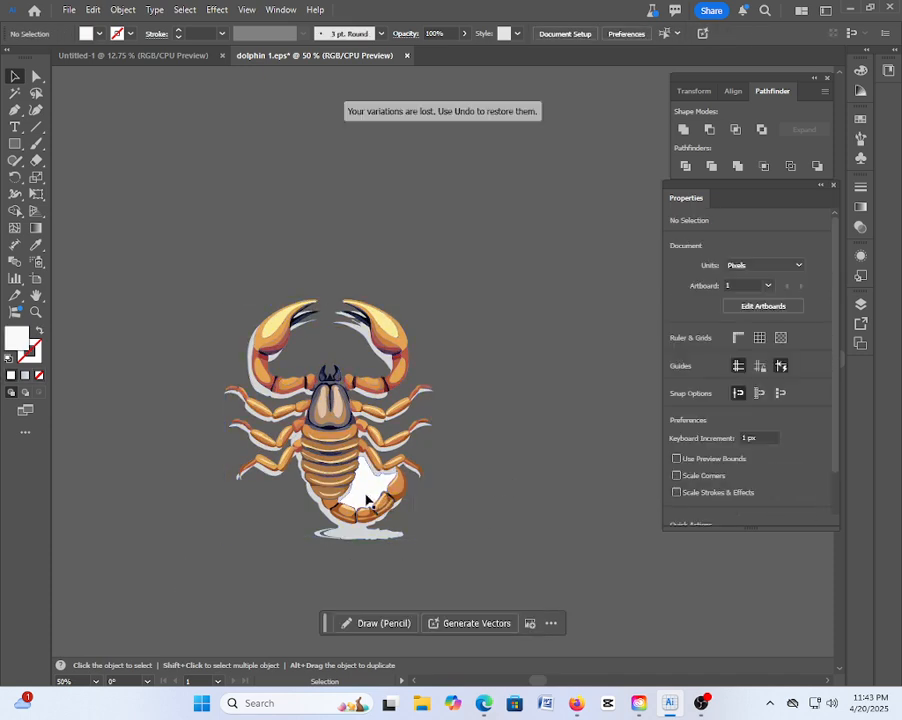
Delete the white shape inside the scorpion's tail curl and the large grey ground shadow beneath it
left_click(368, 494)
key("Delete")
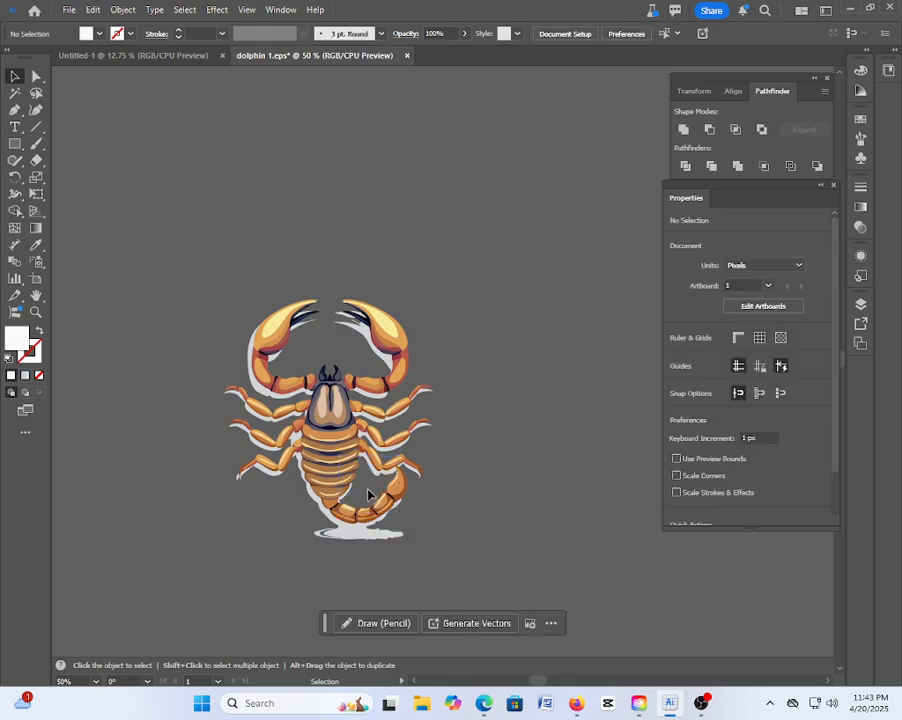
left_click(373, 538)
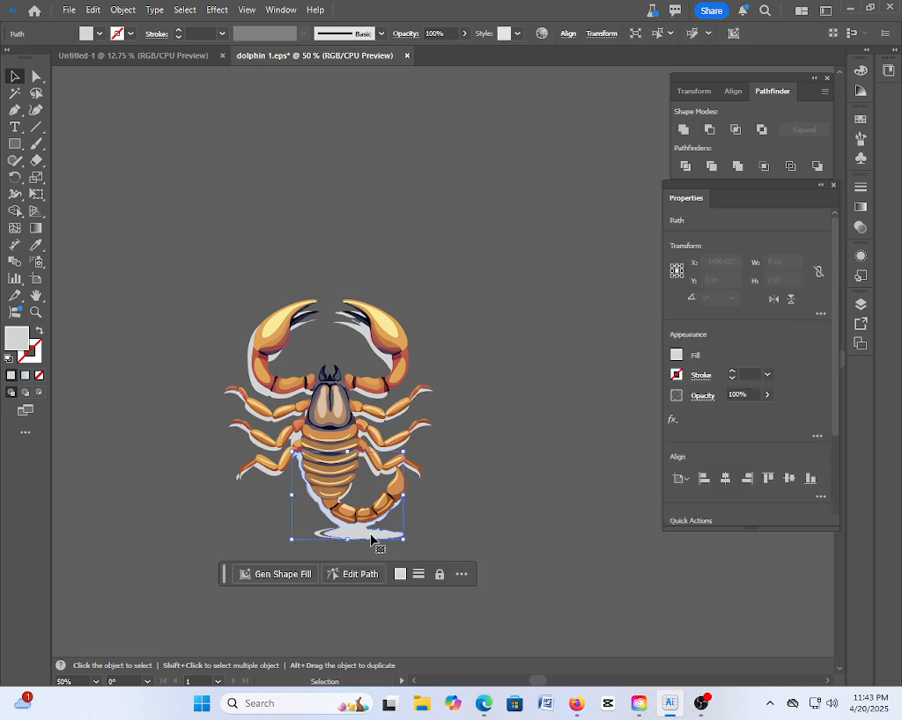
key("Delete")
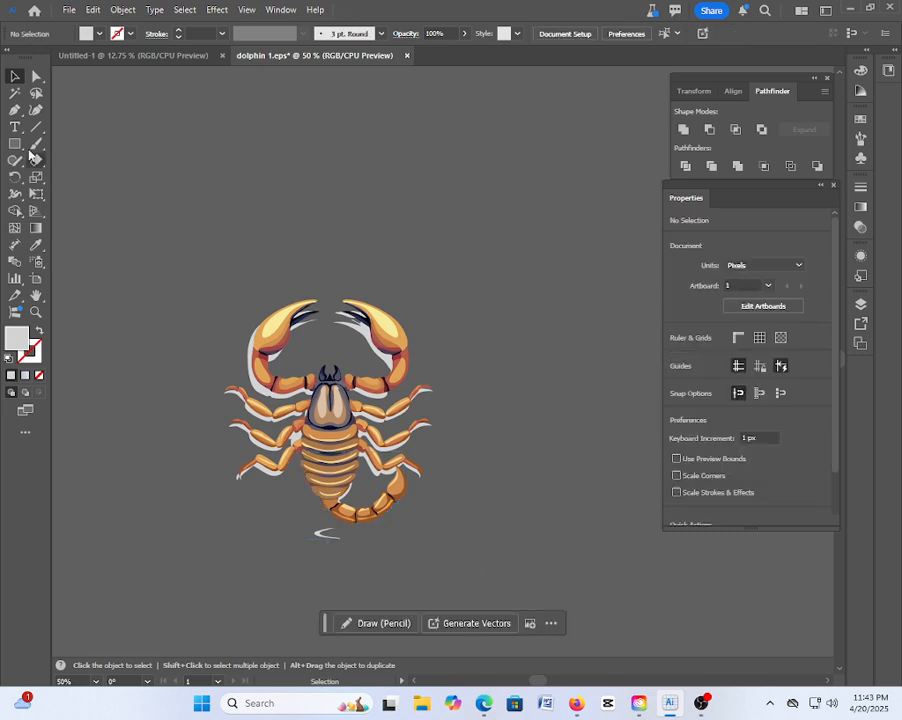
Select the remaining light grey shadow shapes with the Magic Wand, try deleting them, and undo the deletion
left_click(15, 92)
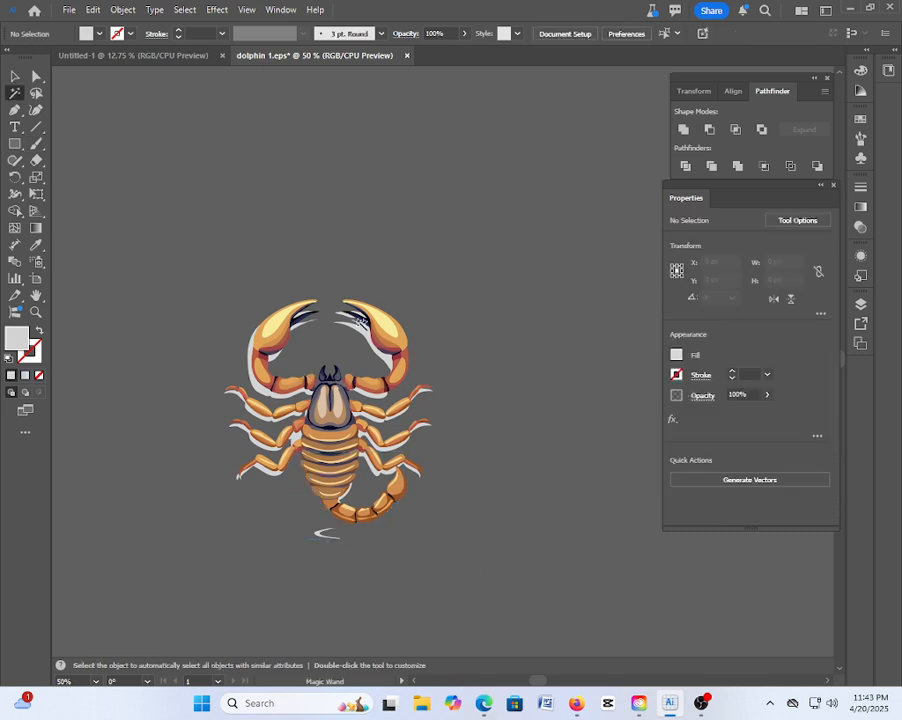
left_click(355, 328)
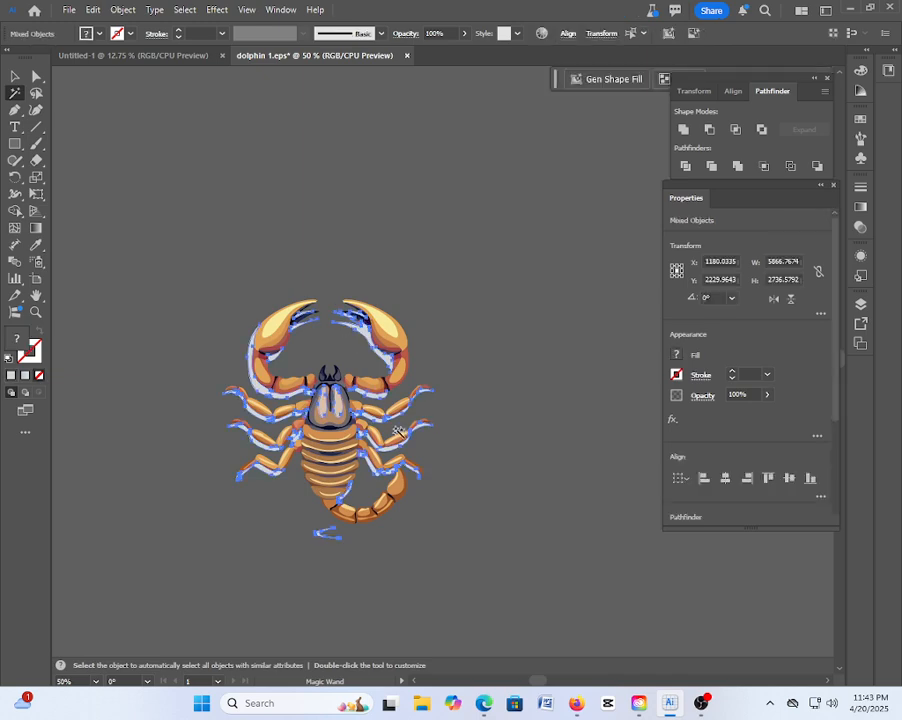
key("Delete")
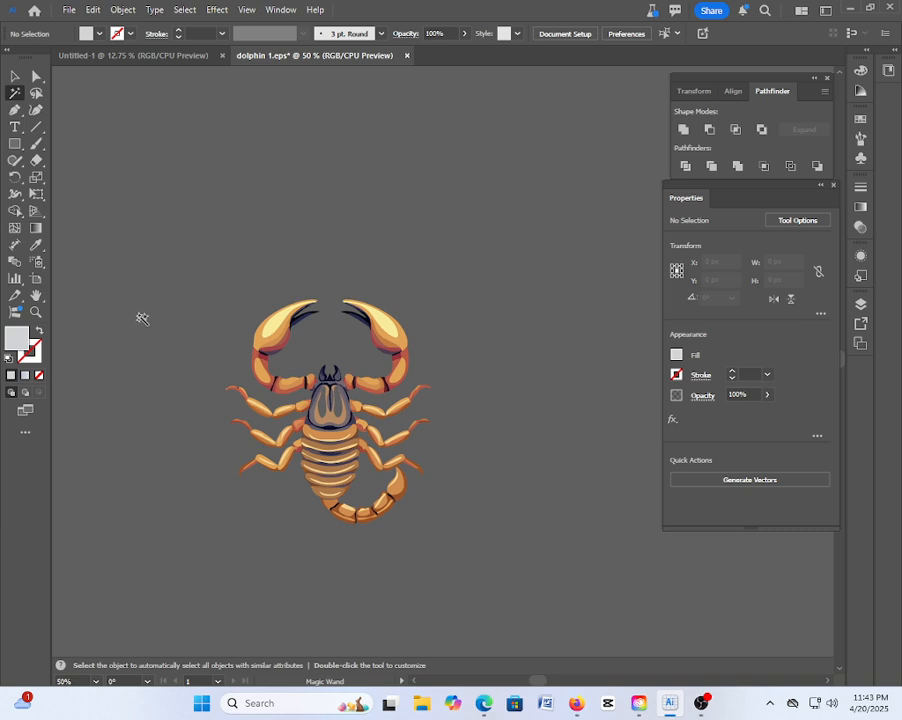
key("v")
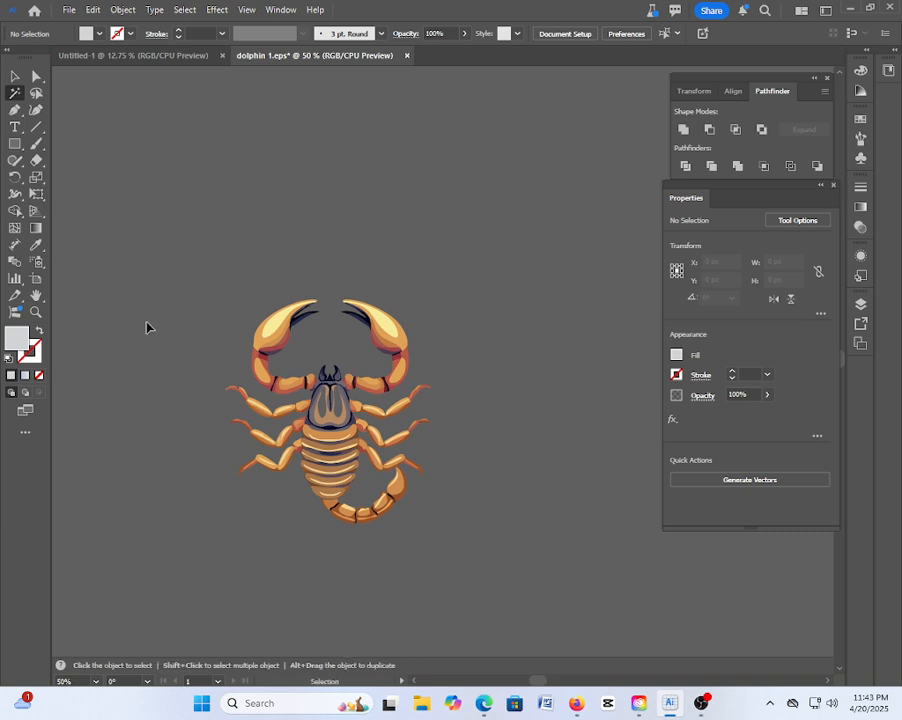
key("ctrl+z")
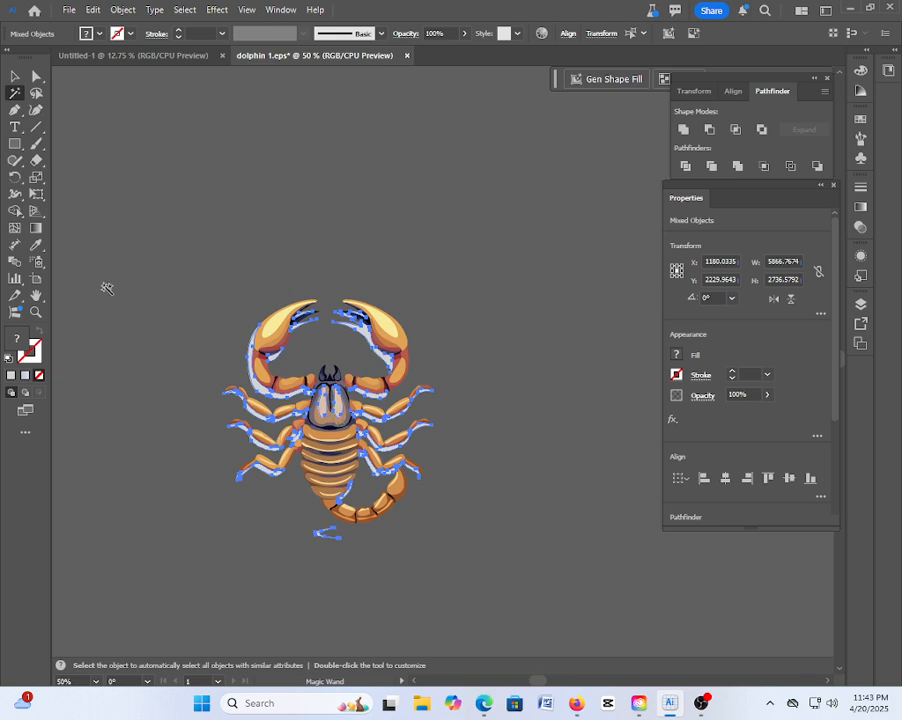
Erase the selected light shadow shapes around the scorpion's claws, legs and tail, leaving the highlights on its back
left_click(36, 160)
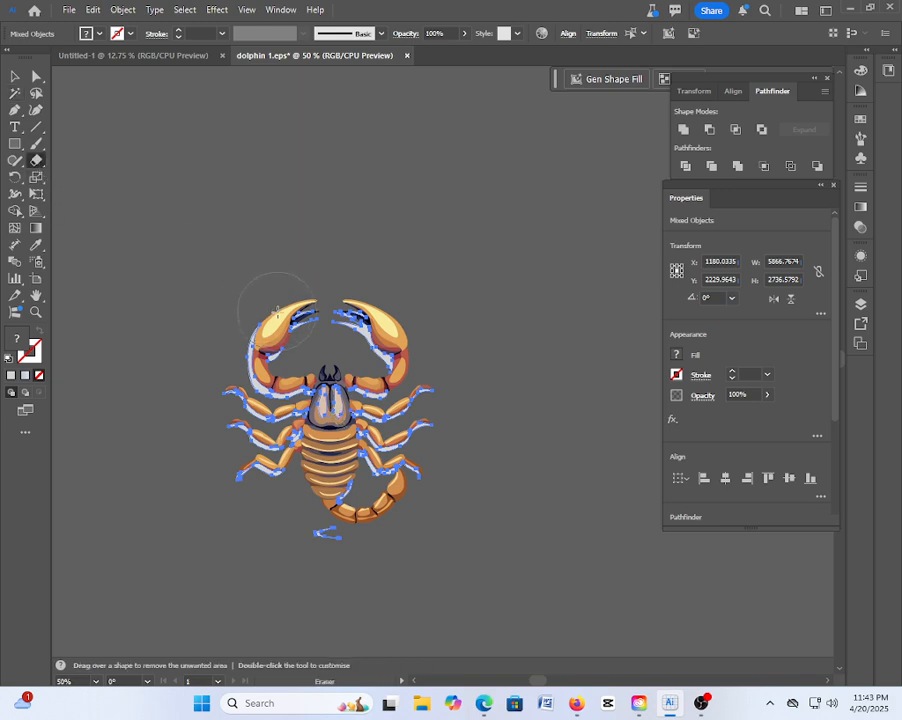
mouse_move(279, 313)
left_mouse_down()
mouse_move(258, 408)
mouse_move(282, 392)
mouse_move(263, 461)
left_mouse_up()
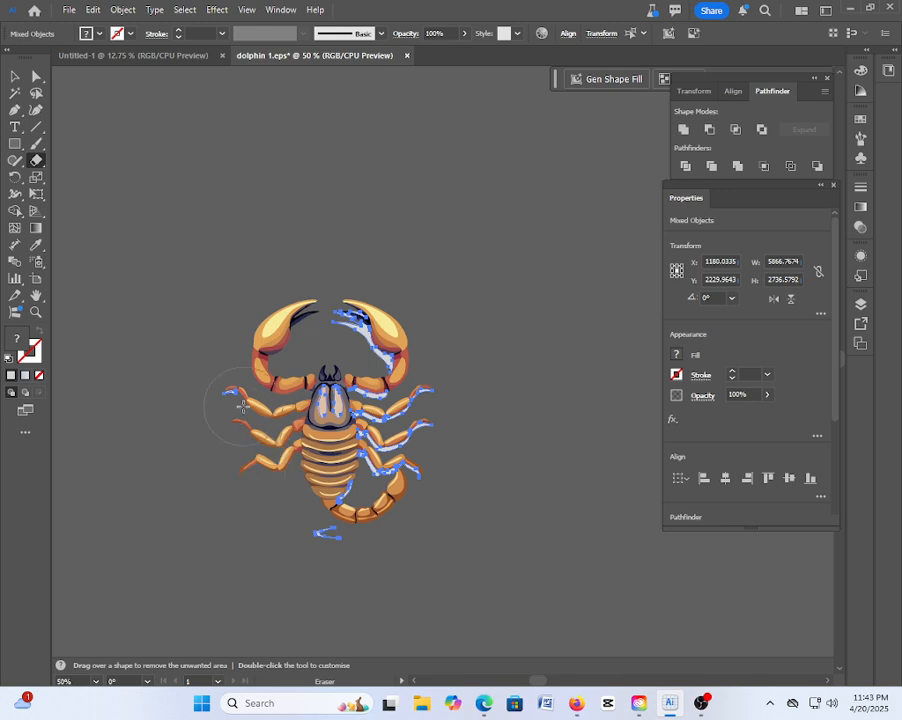
left_click(243, 407)
mouse_move(361, 530)
left_mouse_down()
mouse_move(384, 512)
mouse_move(398, 461)
mouse_move(387, 377)
left_mouse_up()
mouse_move(421, 412)
left_mouse_down()
mouse_move(428, 414)
mouse_move(370, 419)
left_mouse_up()
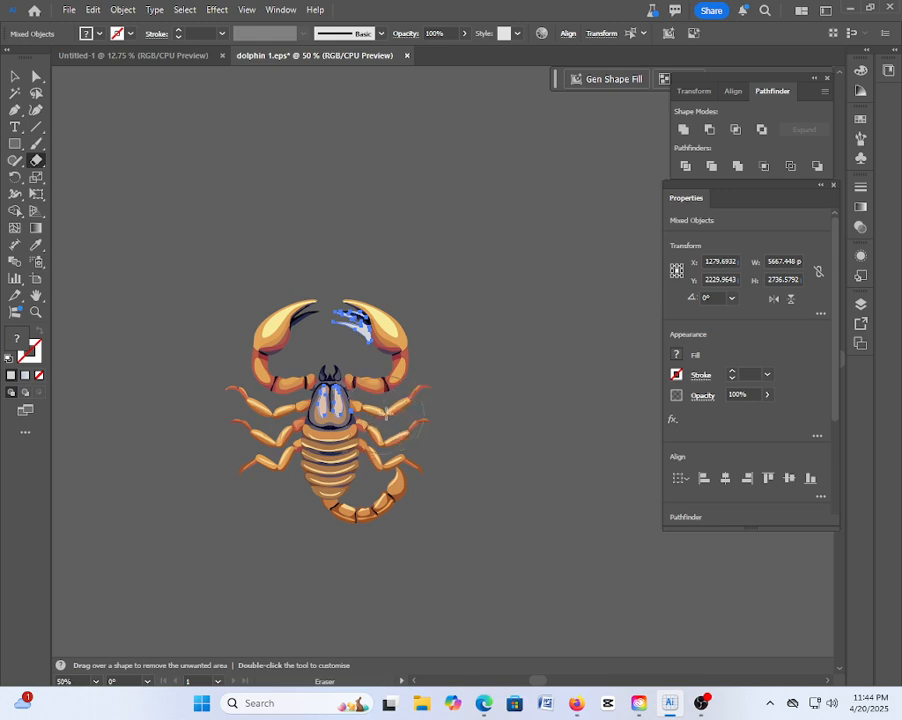
left_click_drag(366, 314, 372, 312)
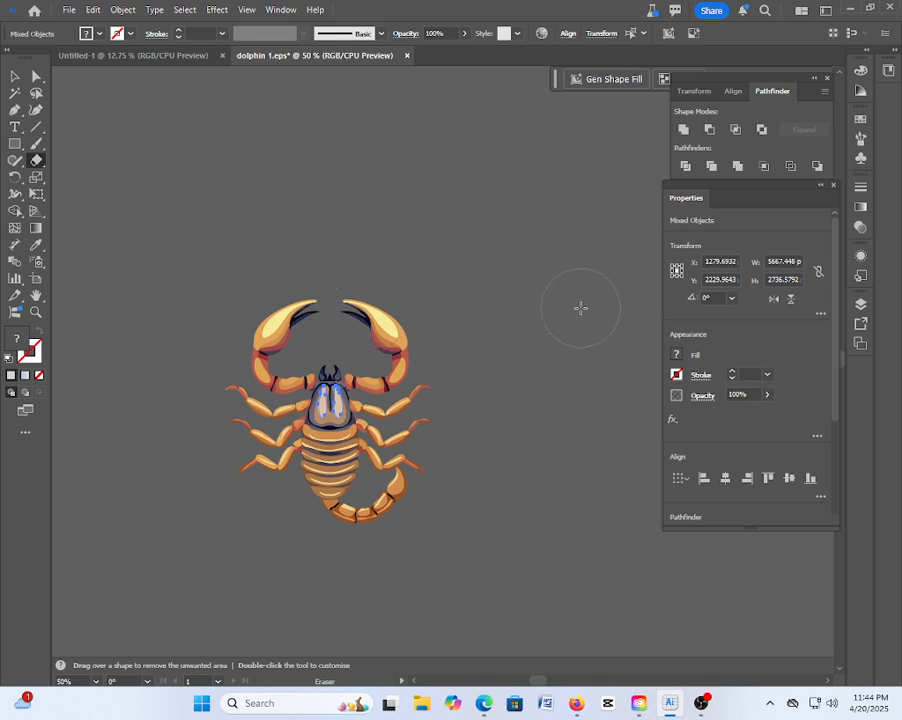
Select all parts of the cleaned scorpion, group them and deselect
left_click(15, 76)
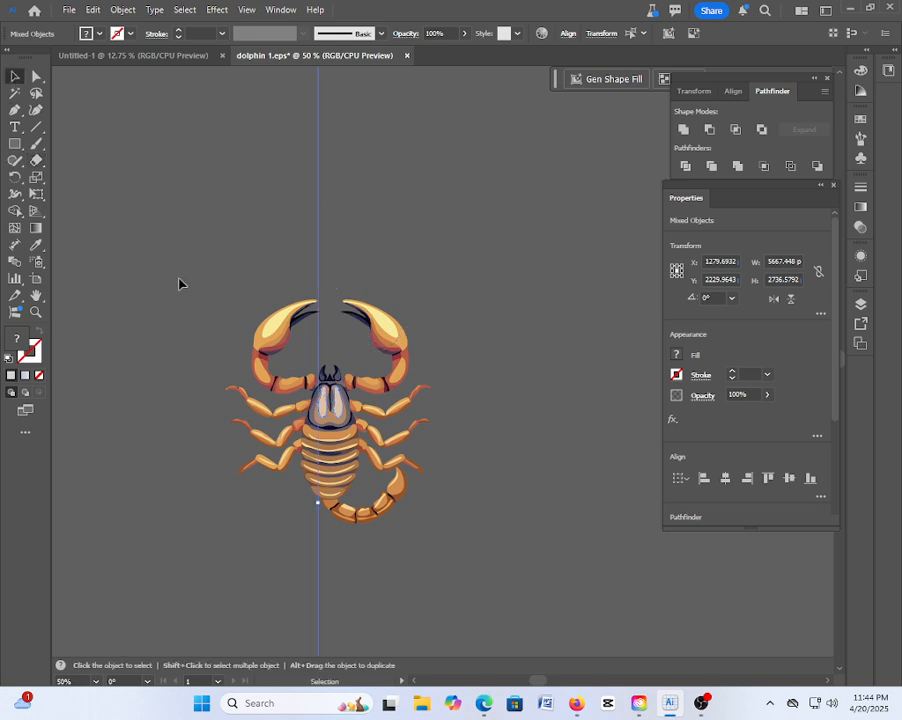
left_click(227, 313)
left_click_drag(285, 360, 465, 550)
right_click(338, 437)
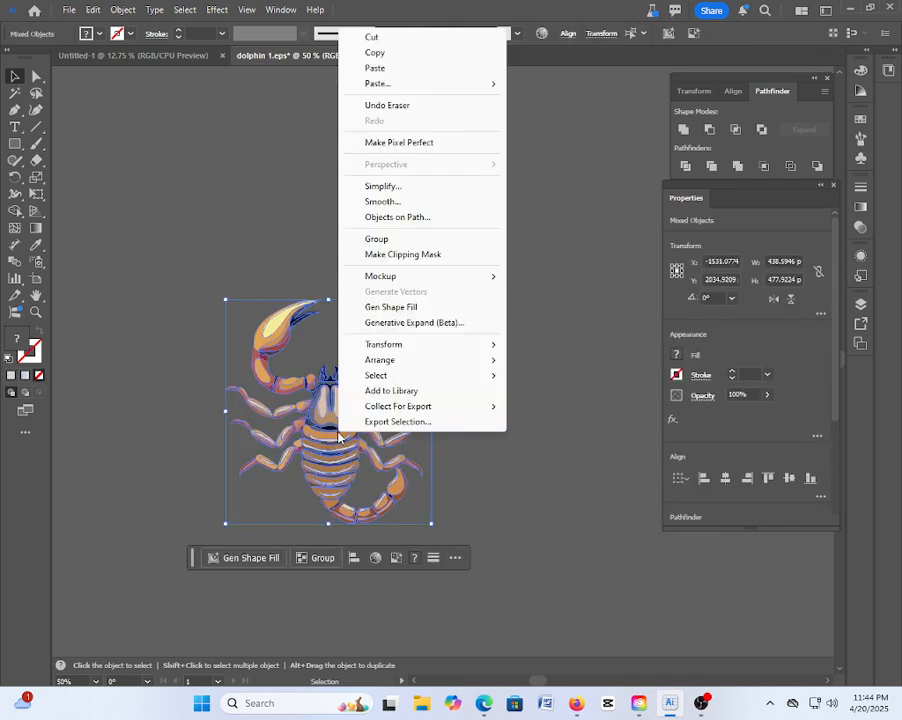
left_click(378, 239)
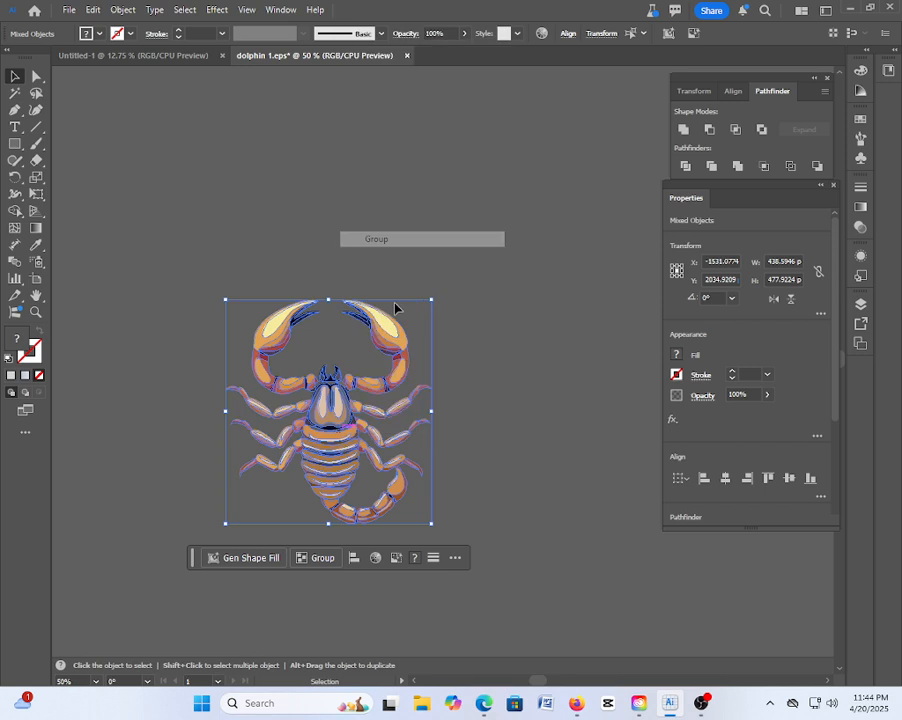
left_click(475, 491)
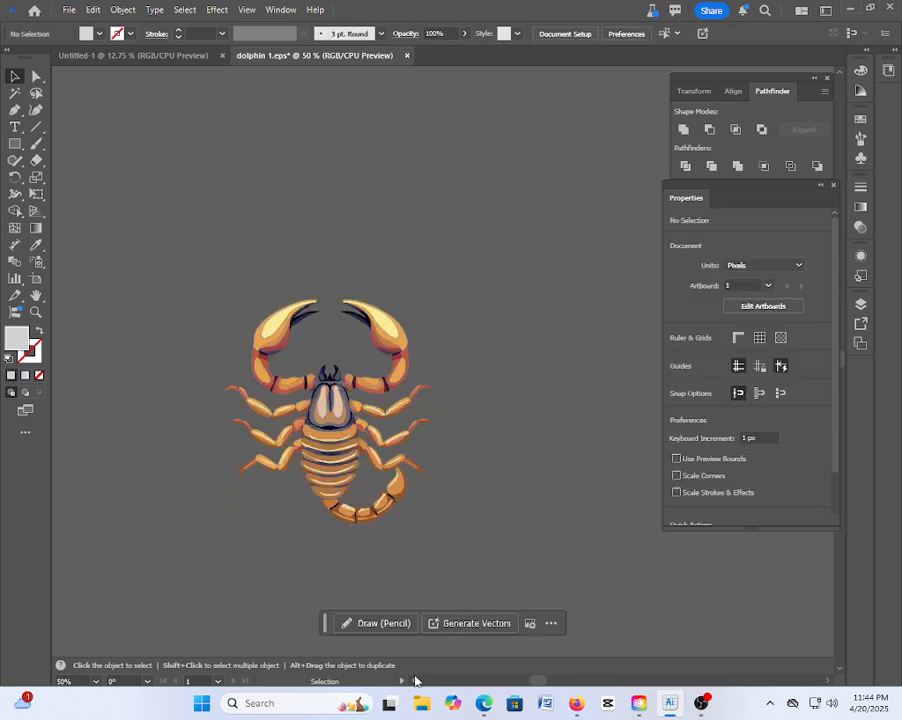
Enlarge the grouped scorpion to about 1101 x 1199 px and place it in the artboard's upper-left corner
left_click_drag(536, 682, 541, 682)
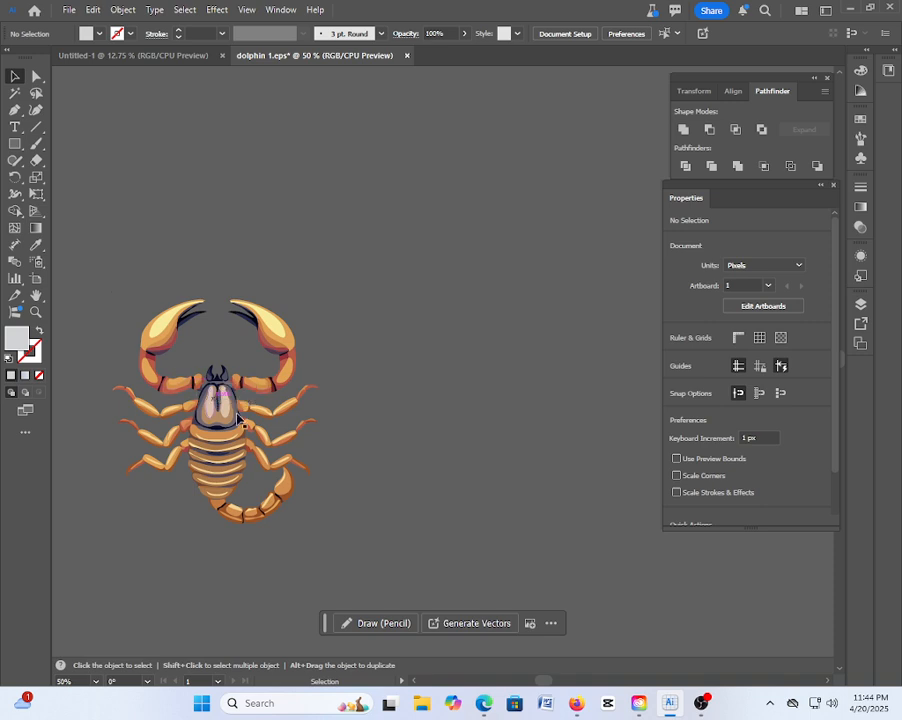
key("a")
key("ctrl+minus")
key("ctrl+minus")
key("ctrl+minus")
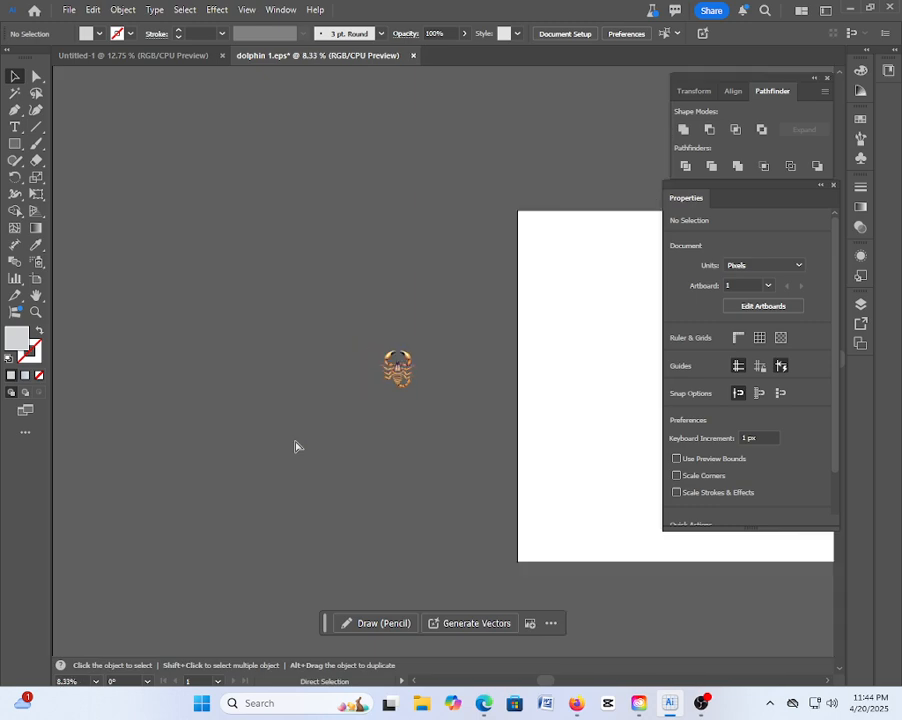
left_click_drag(371, 348, 448, 417)
key("v")
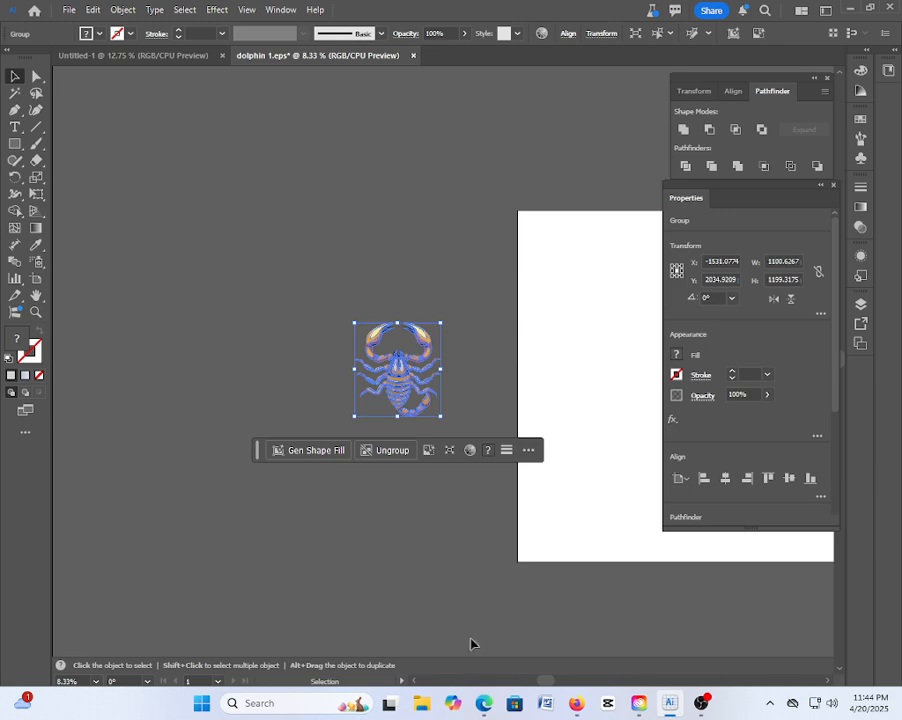
left_click_drag(542, 680, 591, 680)
left_click_drag(281, 404, 418, 270)
Move the dark-backed scorpion onto the pasteboard beside the artboard at about 2258 x 2886 px and ungroup it
left_click_drag(528, 300, 313, 540)
left_click(256, 443)
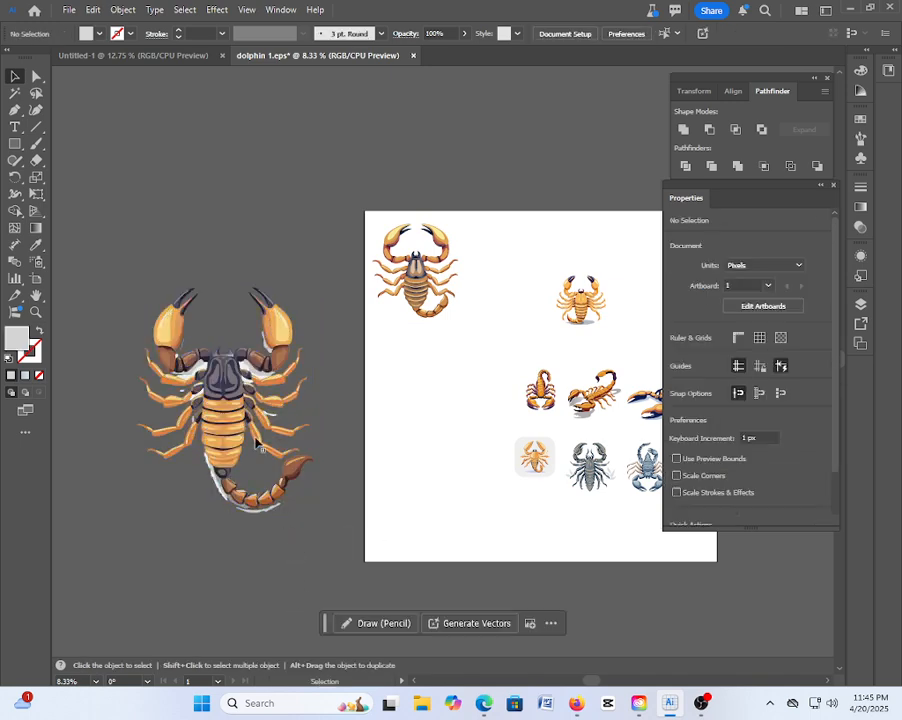
left_click(196, 395)
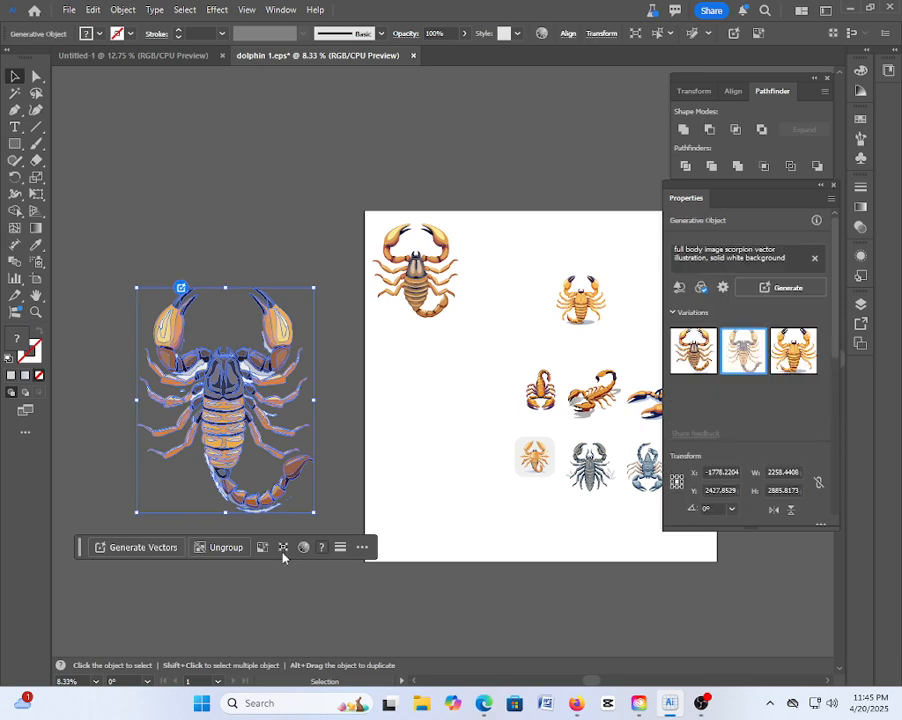
left_click(226, 550)
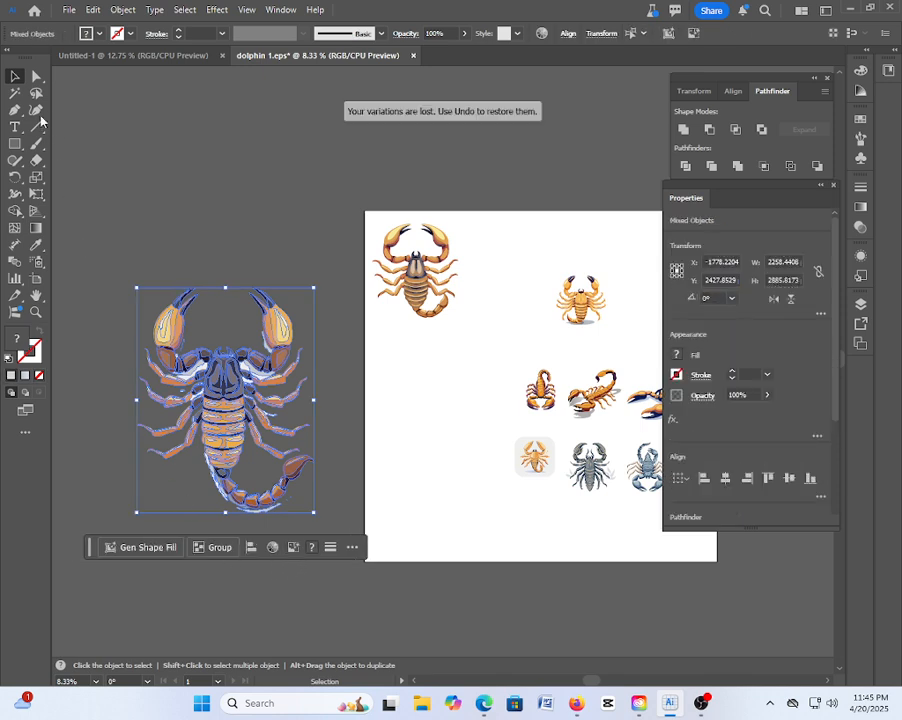
key("ctrl+shift+a")
Delete all light grey and white shadow shapes matching the one beside the large scorpion's claw, using the Magic Wand
left_click(15, 93)
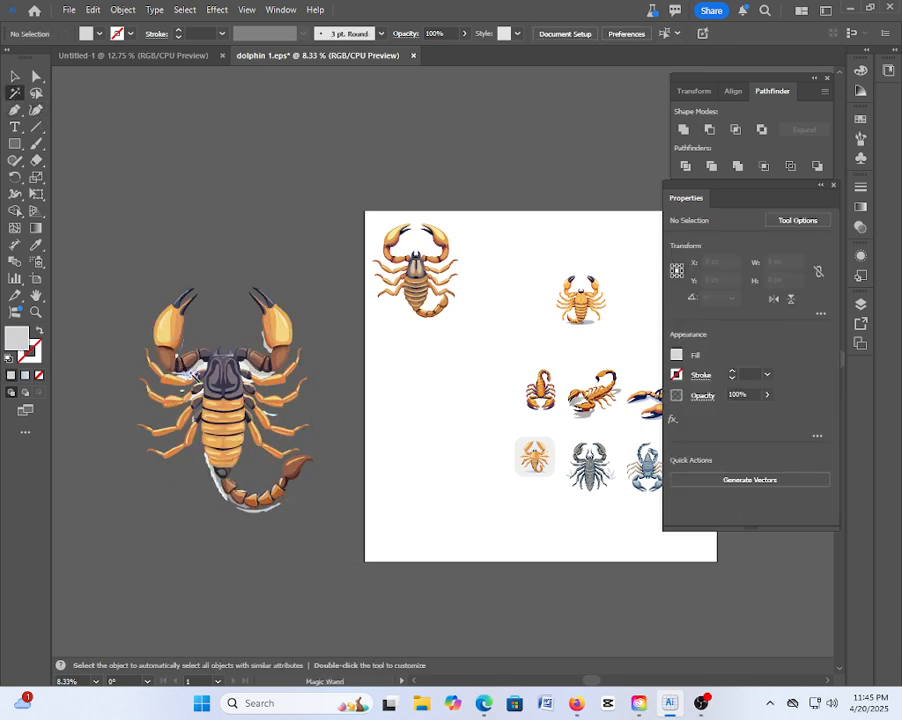
left_click(203, 366)
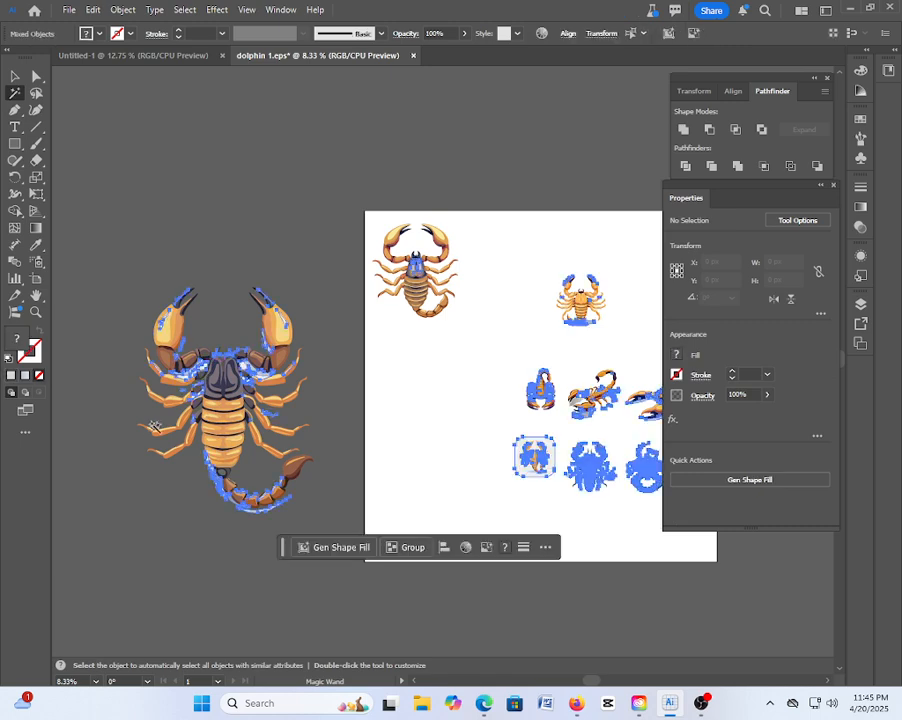
left_click(165, 517)
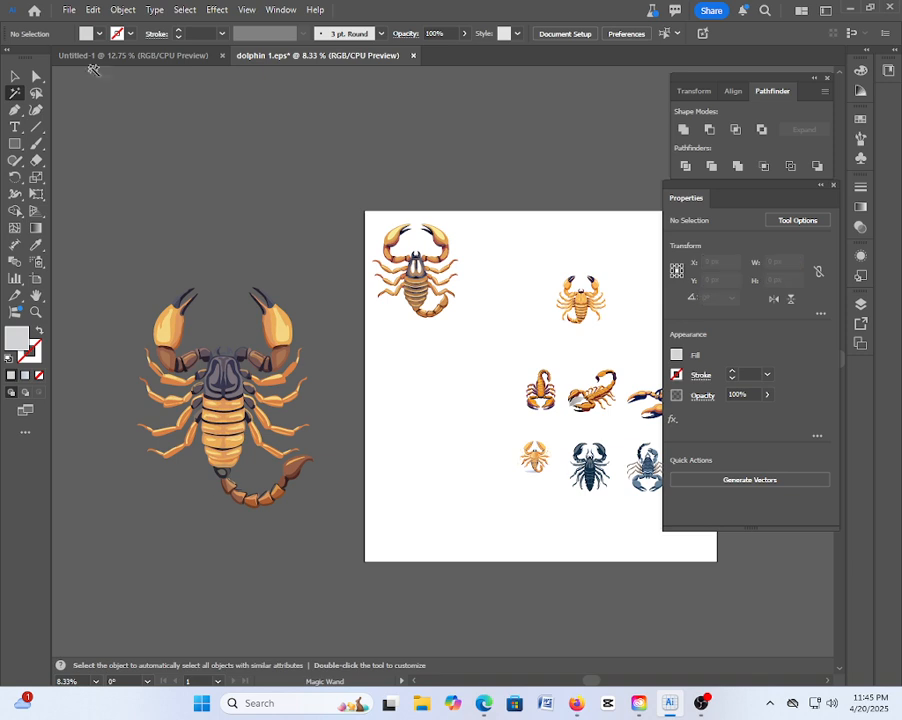
left_click(15, 76)
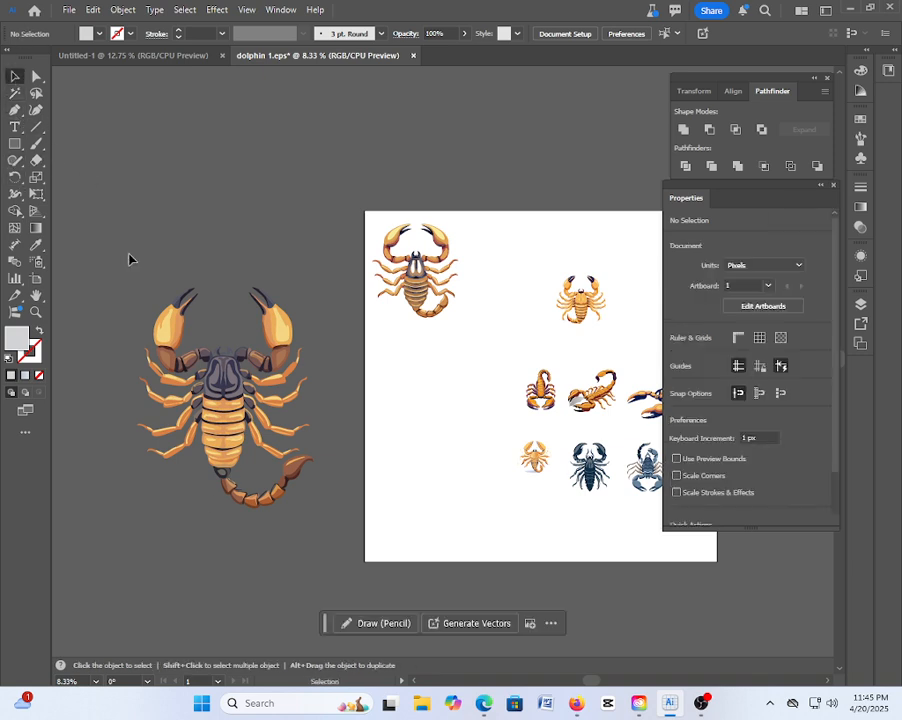
Group the dark-backed scorpion's parts, shrink it to about 1397 x 1750 px and place it on the artboard beside the first scorpion
left_click(220, 392)
right_click(220, 392)
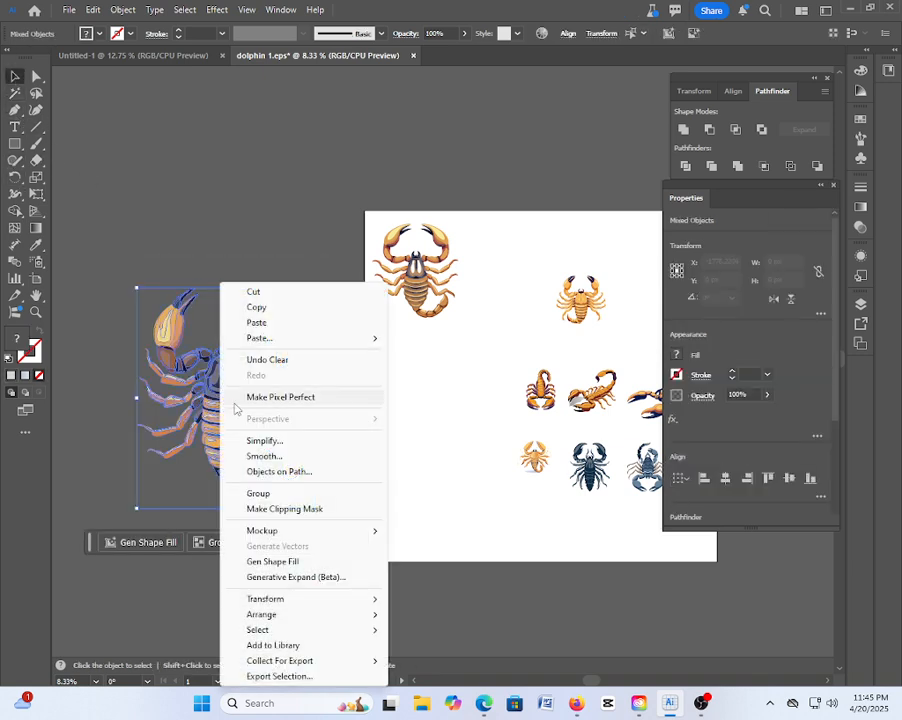
left_click(258, 493)
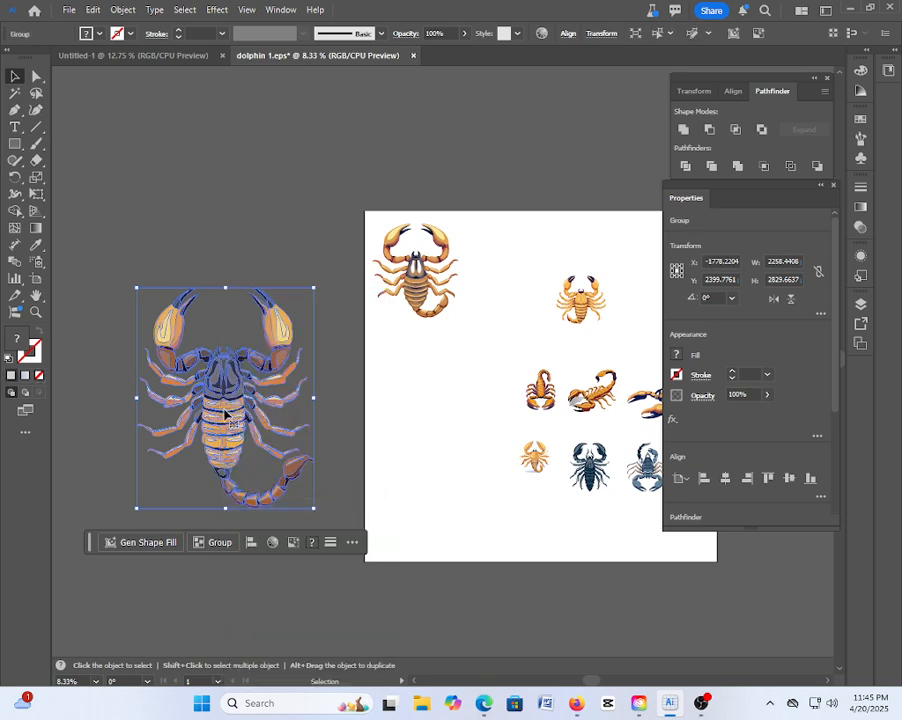
left_click_drag(316, 517, 281, 466)
left_click_drag(229, 410, 378, 601)
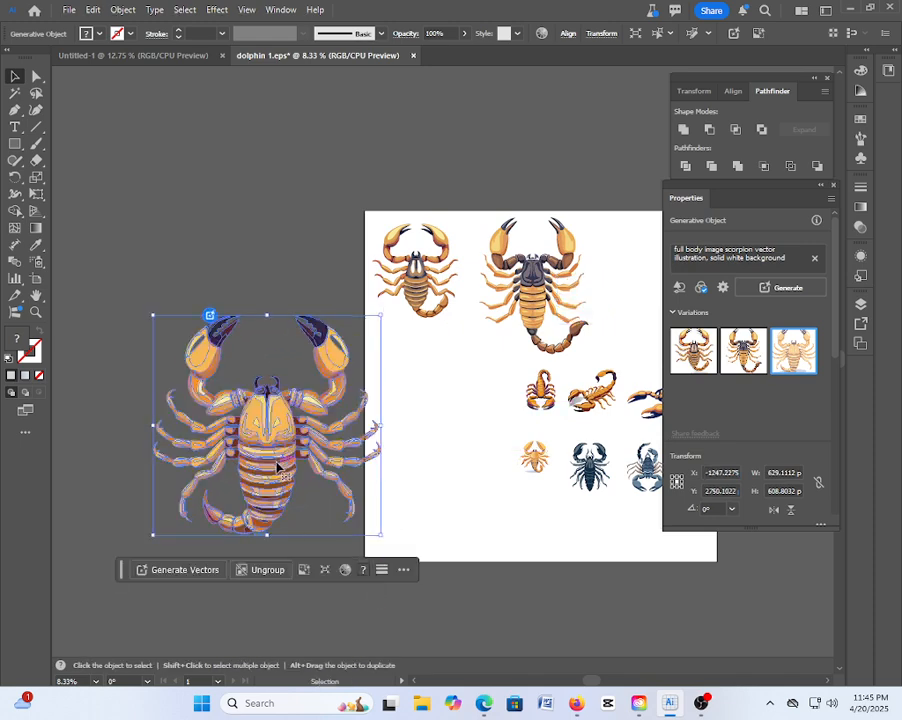
Move the enlarged orange scorpion onto the artboard's upper-right corner and shrink it to about 1209 x 1170 px
left_click_drag(277, 462, 223, 457)
left_click(316, 610)
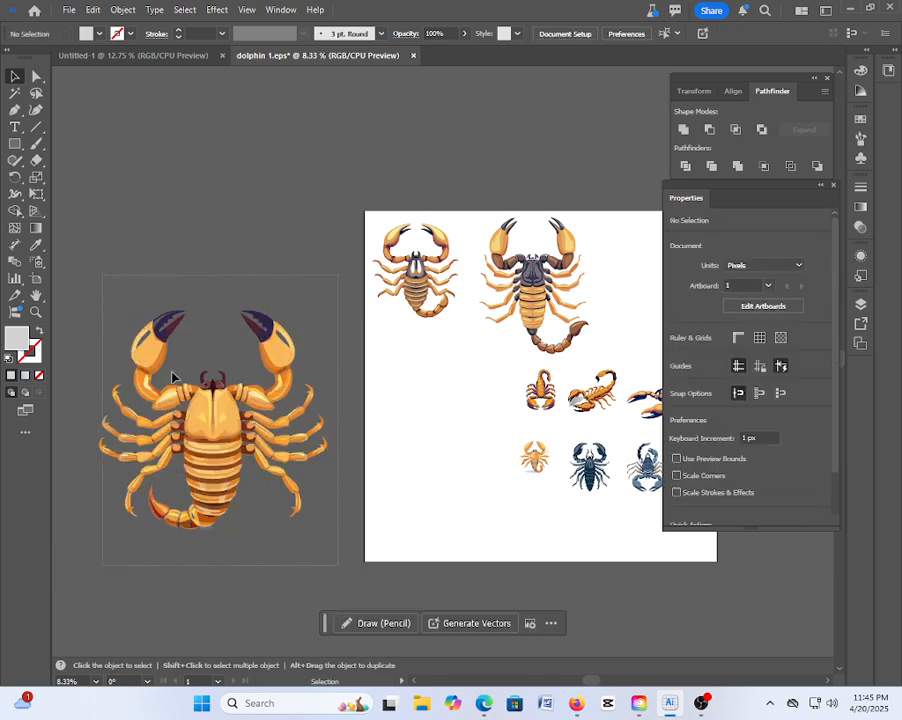
left_click(200, 400)
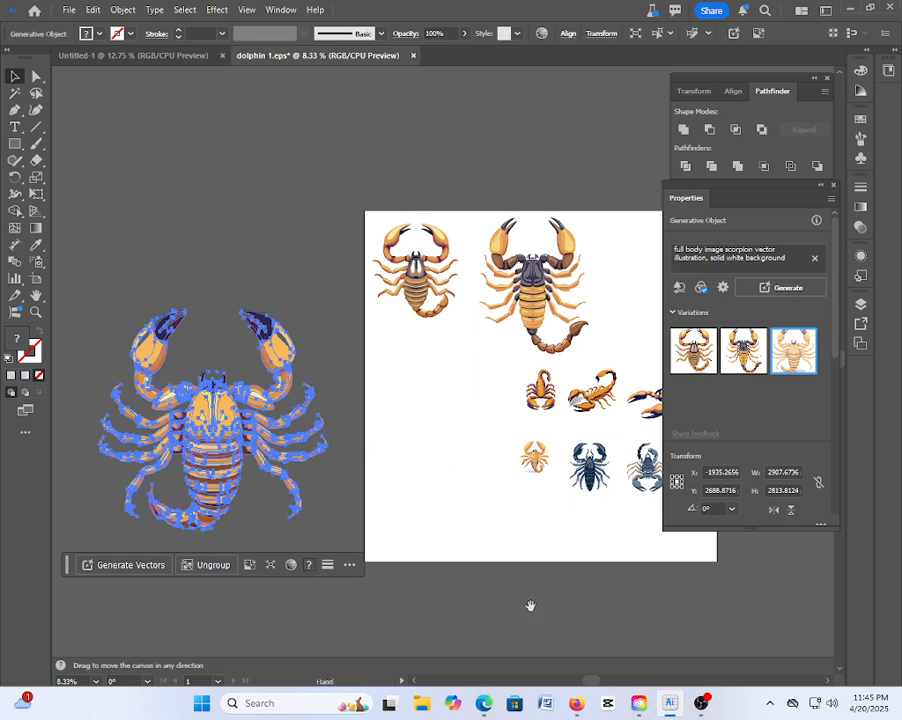
left_click_drag(203, 416, 594, 256)
left_click_drag(528, 504, 342, 510)
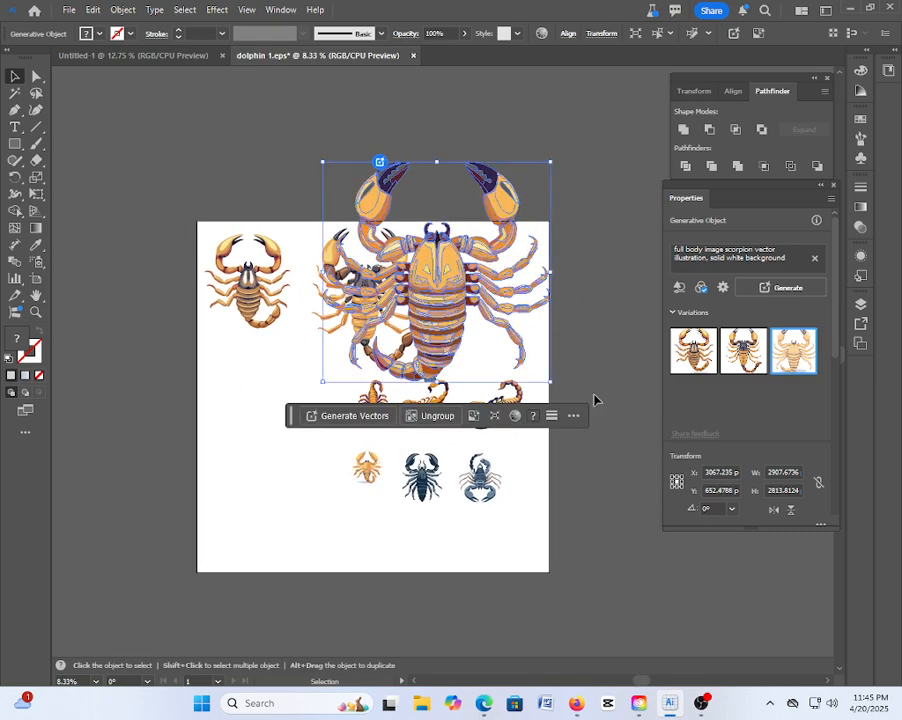
left_click_drag(551, 384, 489, 320)
left_click_drag(439, 284, 459, 316)
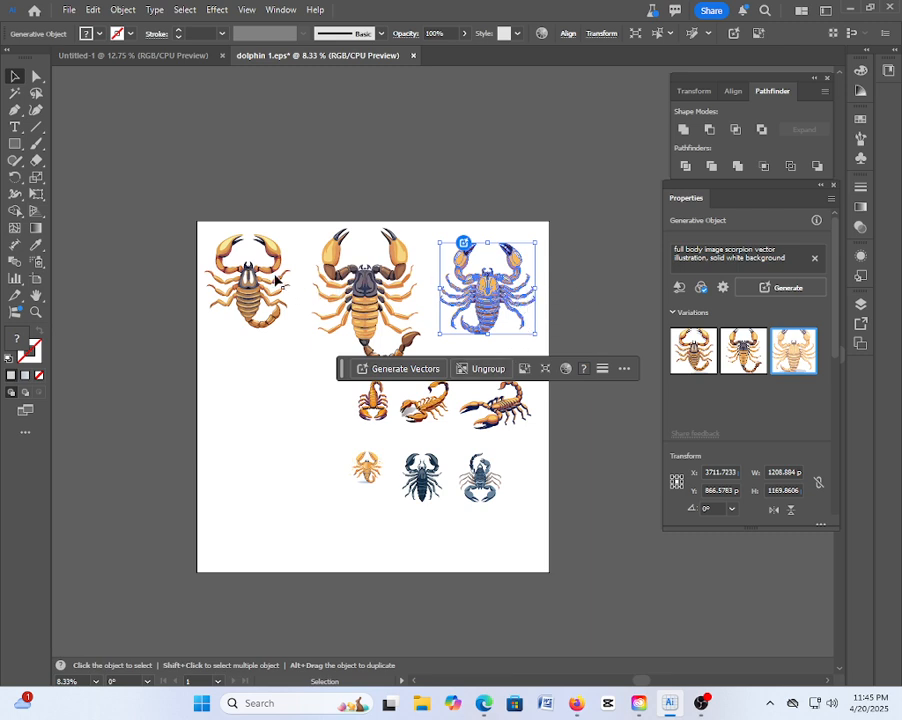
Resize the first scorpion slightly and shift it about 59 px right and 106 px down in the artboard's upper-left corner
left_click(287, 320)
left_click_drag(291, 328, 276, 309)
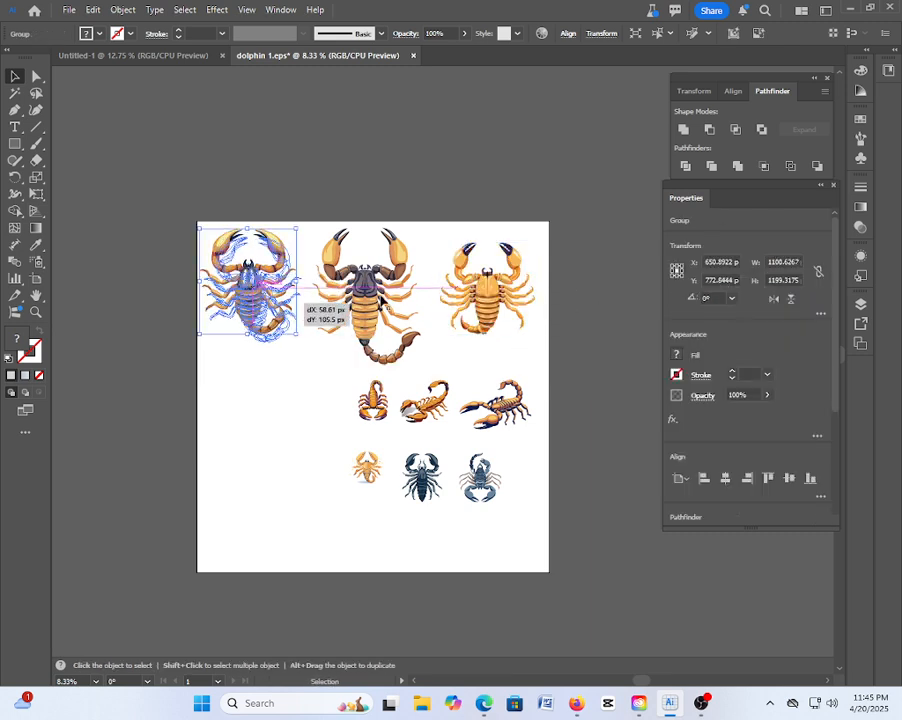
Centre the dark-backed scorpion horizontally on the artboard and shrink it proportionally around its centre
left_click(368, 289)
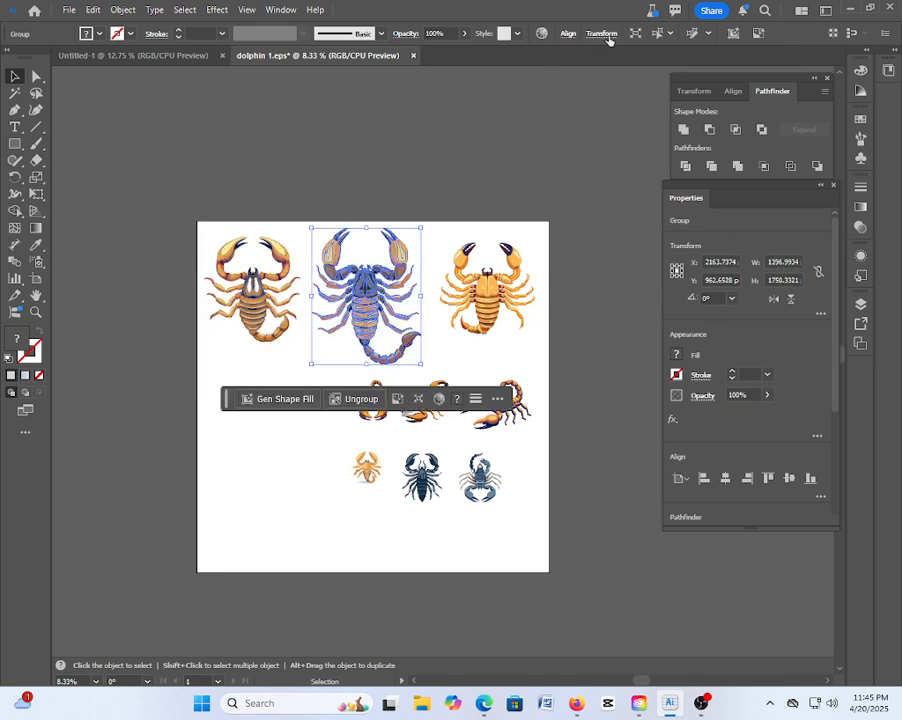
left_click(569, 35)
left_click(445, 73)
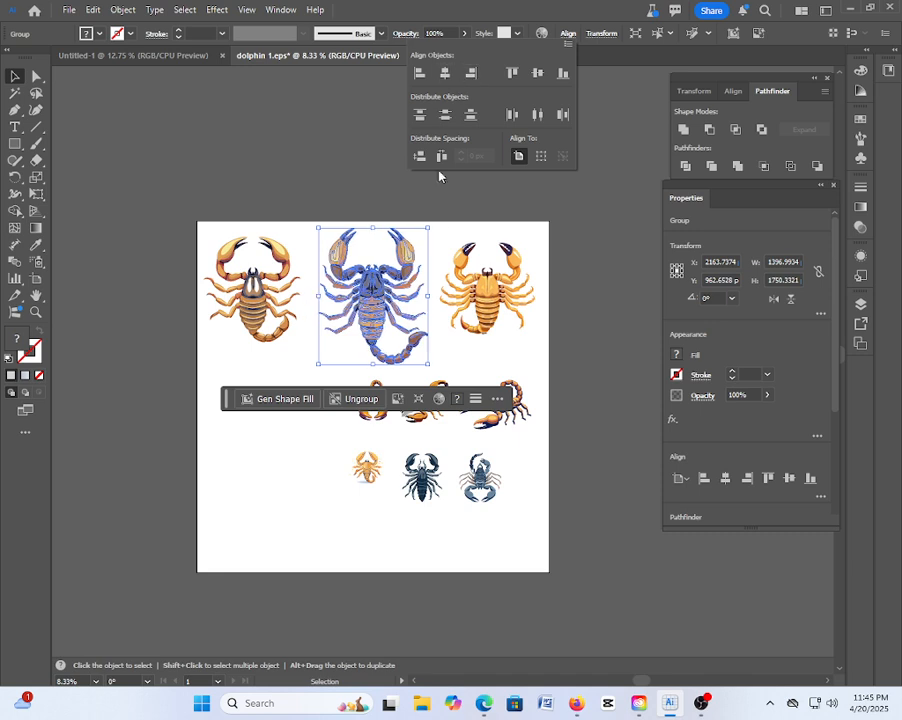
left_click(414, 346)
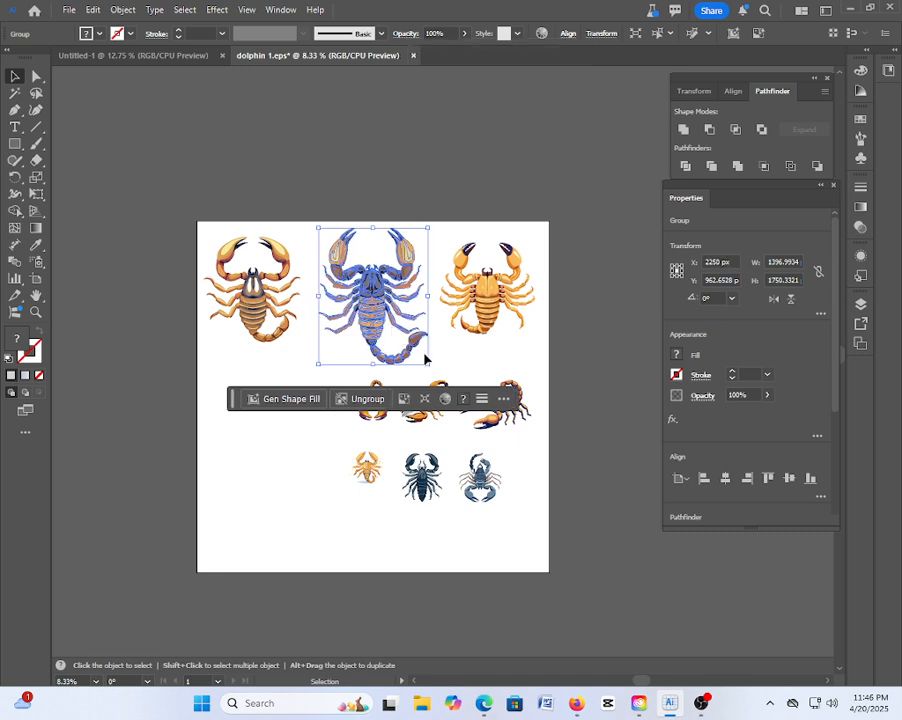
left_click_drag(431, 366, 419, 352)
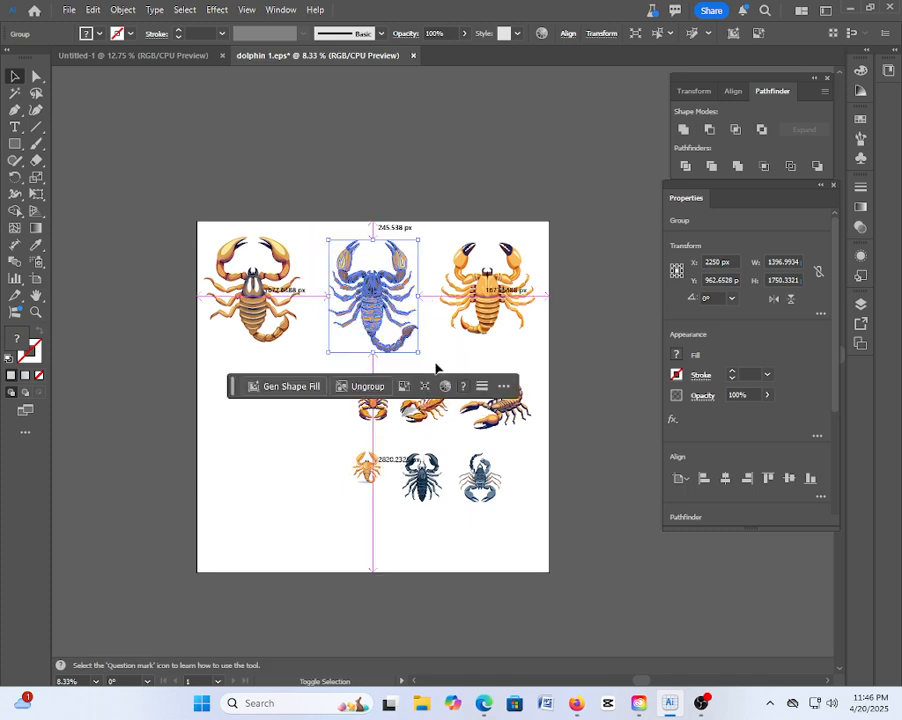
left_click(414, 438)
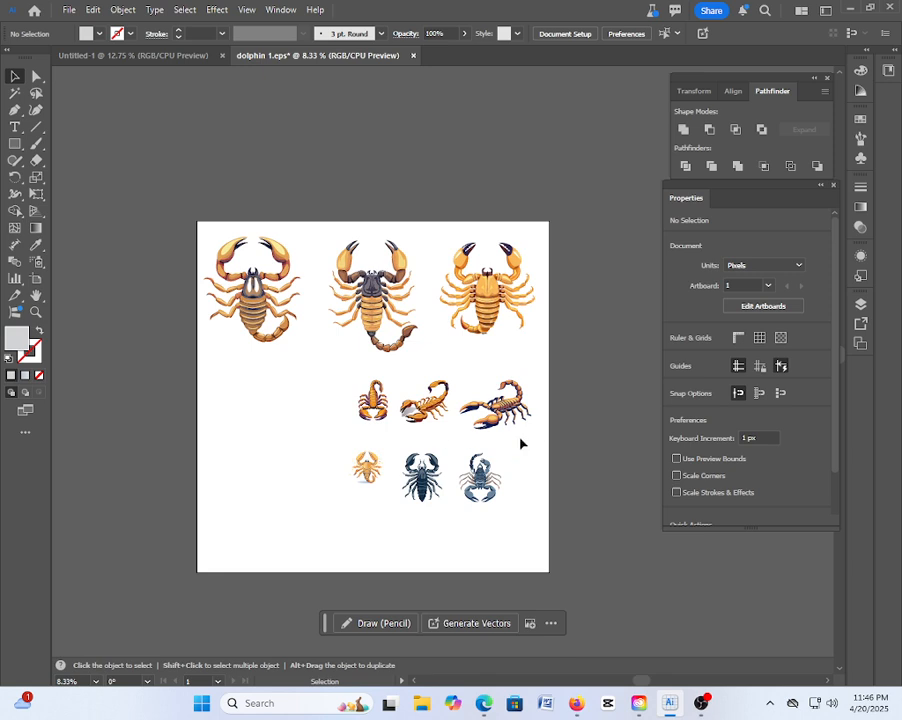
Move the small blue-grey scorpion with the raised tail off the artboard onto the pasteboard at its lower right
left_click(480, 478)
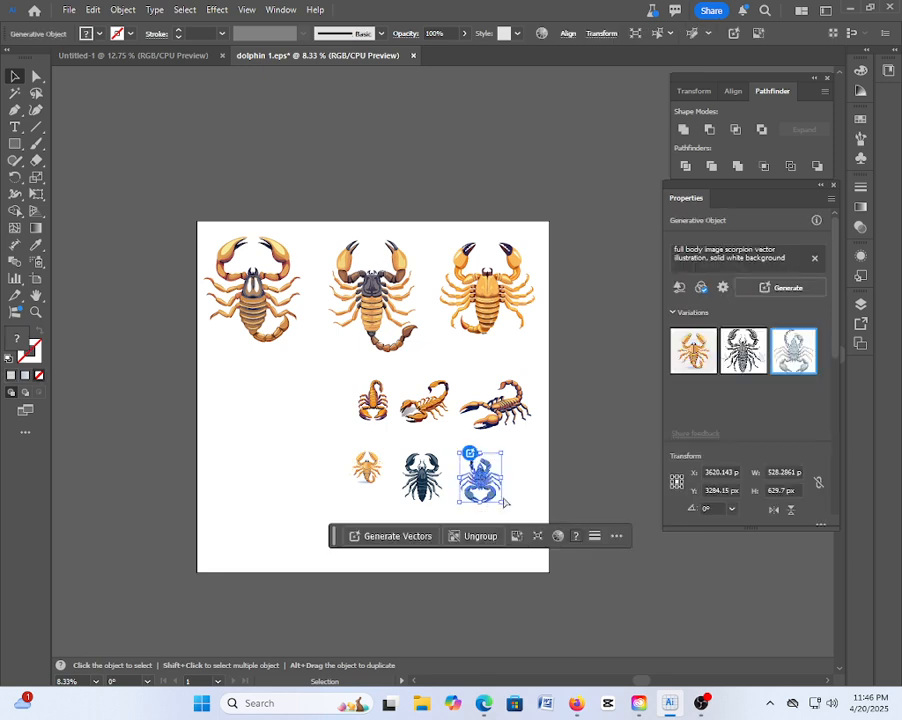
left_click_drag(480, 478, 610, 588)
left_click(642, 630)
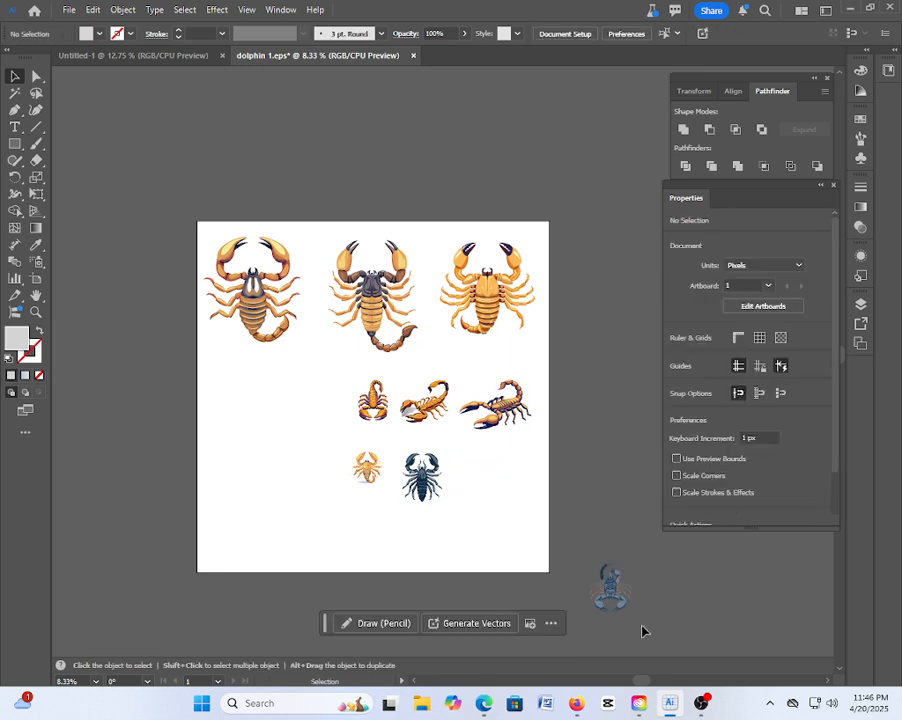
Move the five remaining small scorpions below the artboard and enlarge all six pasteboard scorpions together to about 5359 x 3655 px overall
left_click(420, 478)
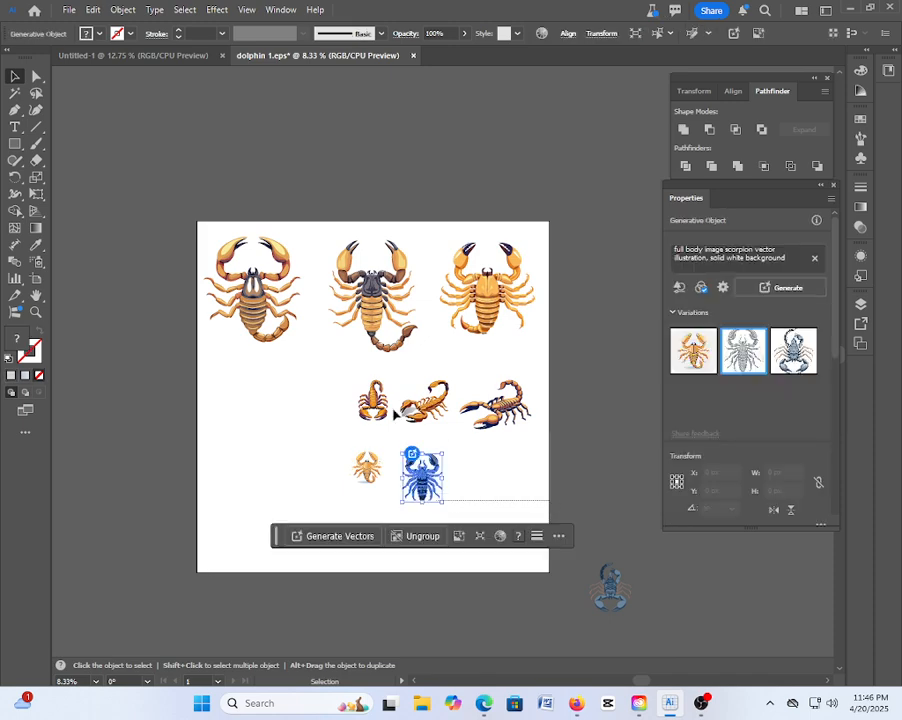
scroll(437, 433, "down", 1)
scroll(437, 433, "down", 2)
left_click_drag(424, 261, 460, 490)
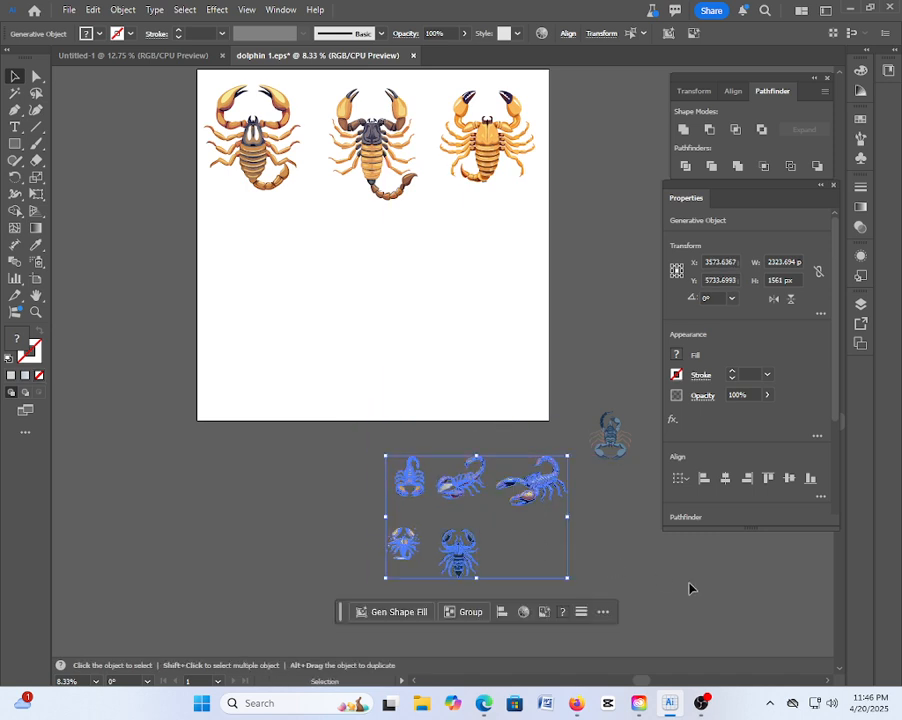
left_click(762, 622)
left_click_drag(246, 365, 718, 636)
left_click(466, 546)
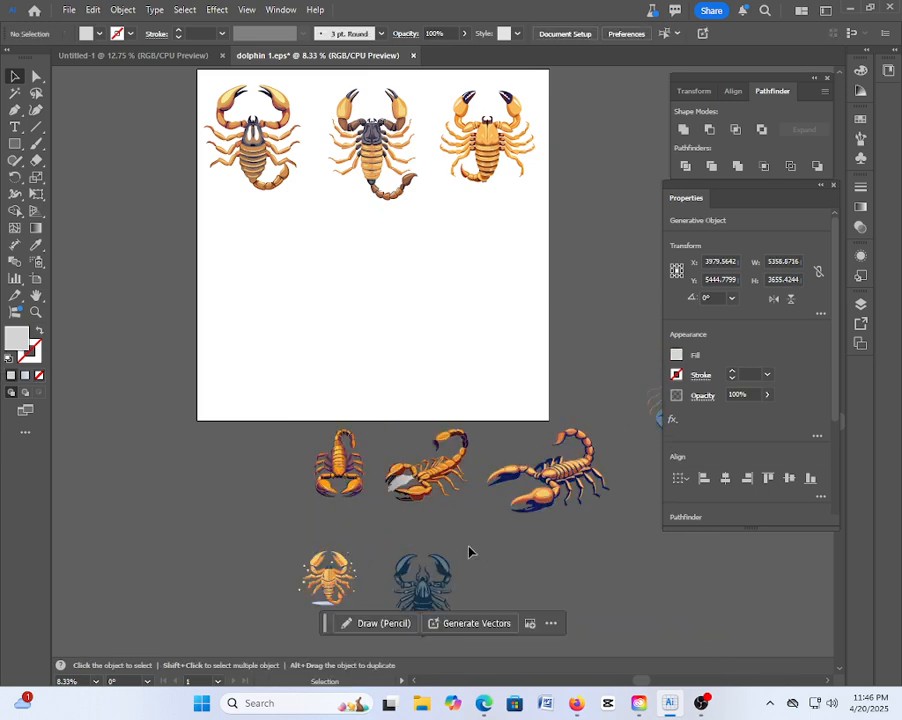
Ungroup the middle side-view orange scorpion below the artboard and delete the grey gradient shape between its claws
scroll(366, 562, "down", 2)
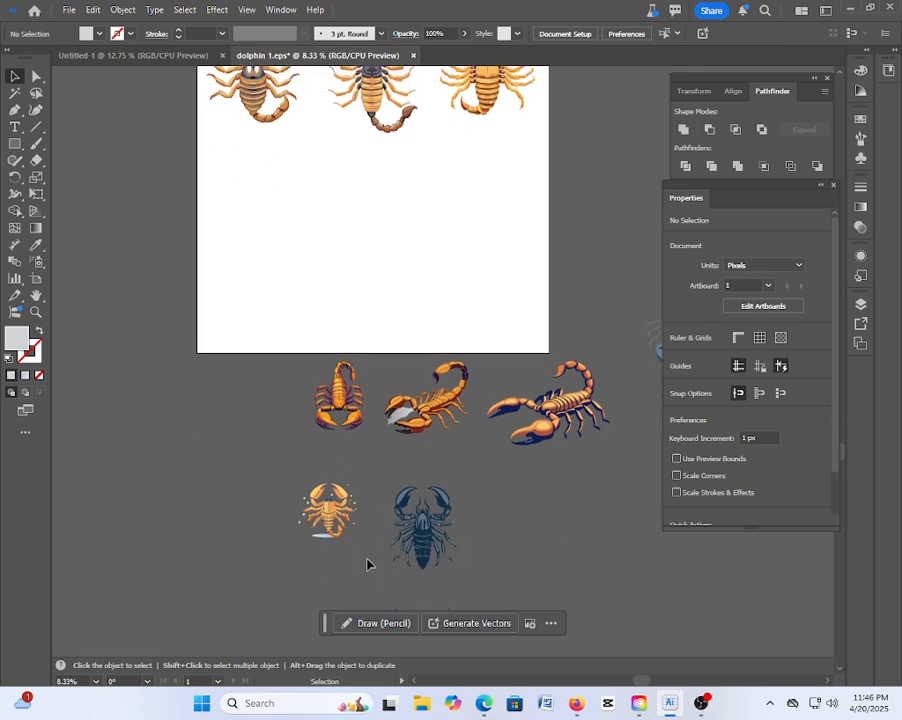
key("ctrl+plus")
key("ctrl+plus")
key("ctrl+plus")
left_click(323, 530)
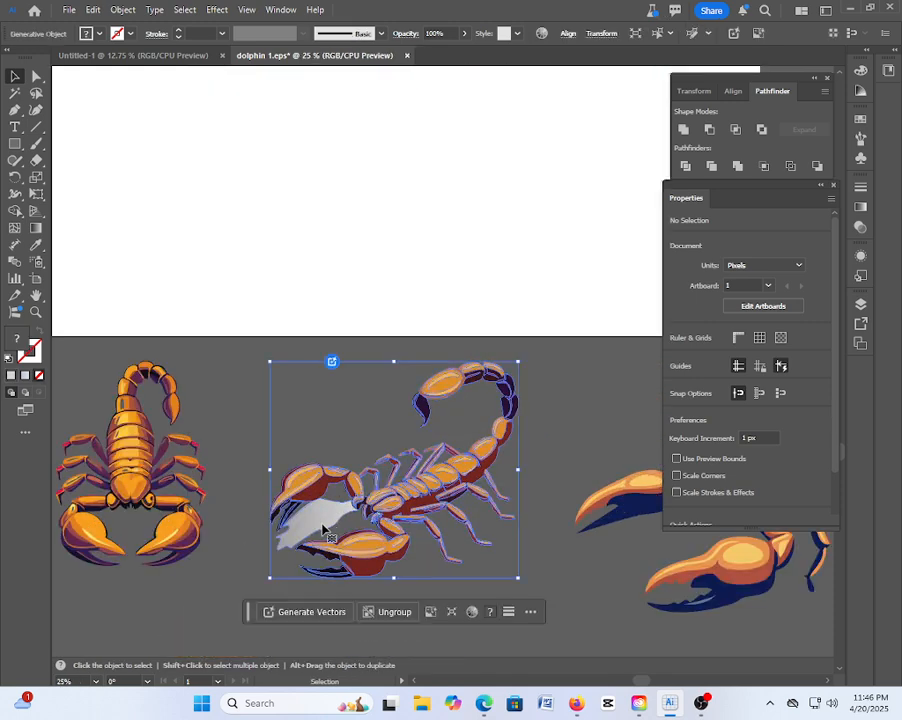
left_click(381, 621)
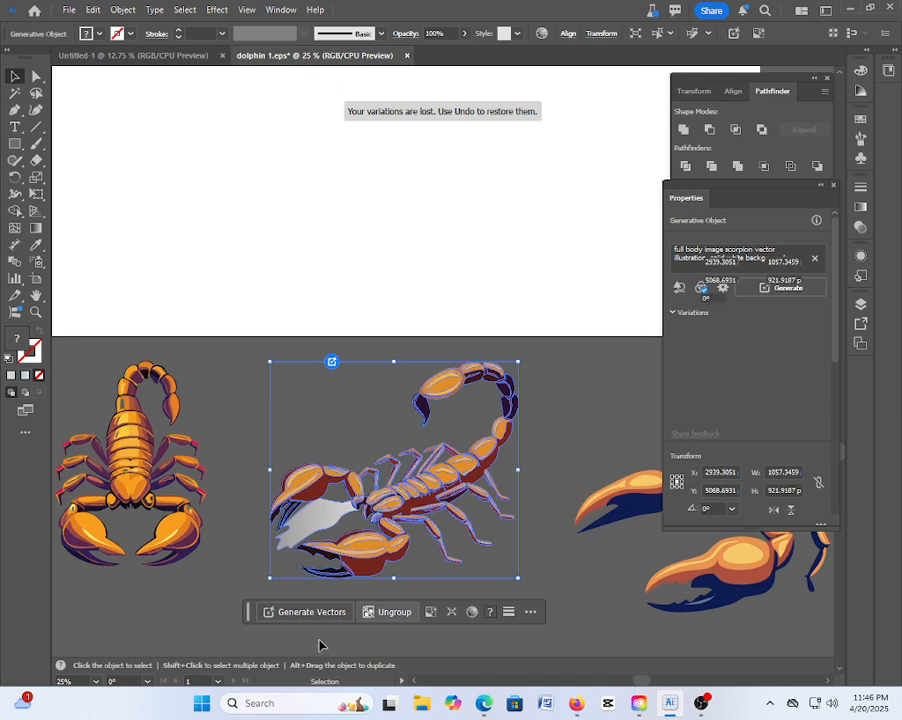
left_click(338, 591)
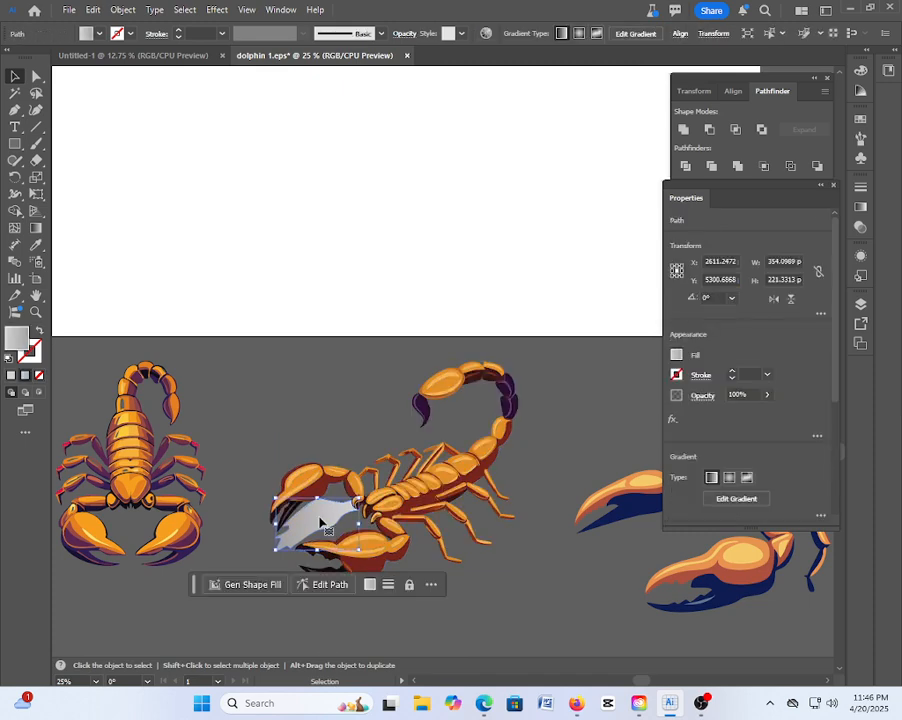
key("Delete")
Ungroup the small orange scorpion surrounded by stars and delete the pale blue shadow ellipse under its tail
scroll(338, 516, "down", 6)
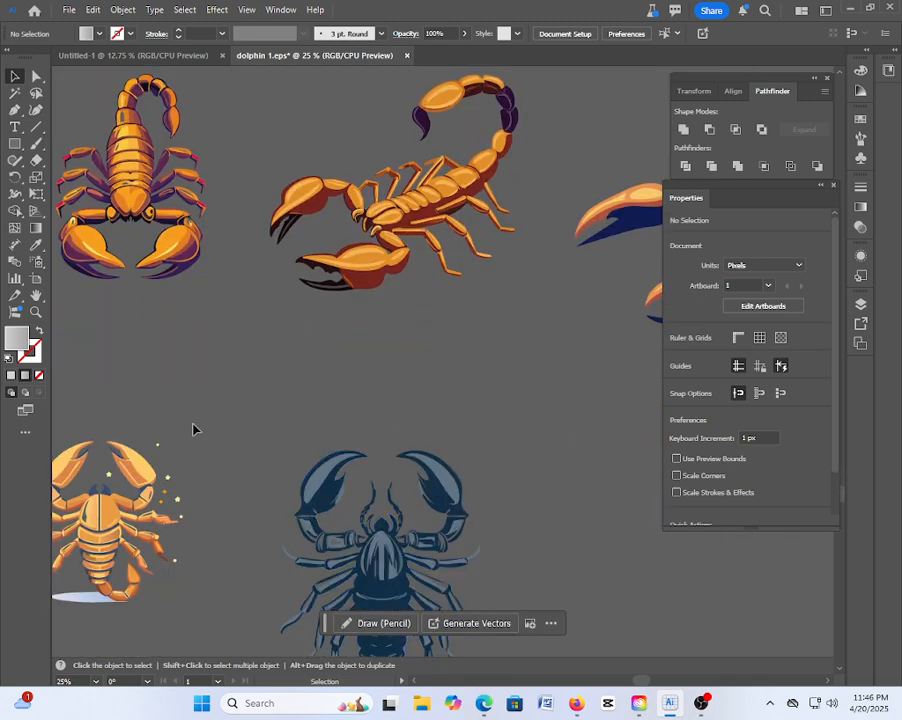
left_click_drag(186, 412, 356, 398)
left_click(250, 587)
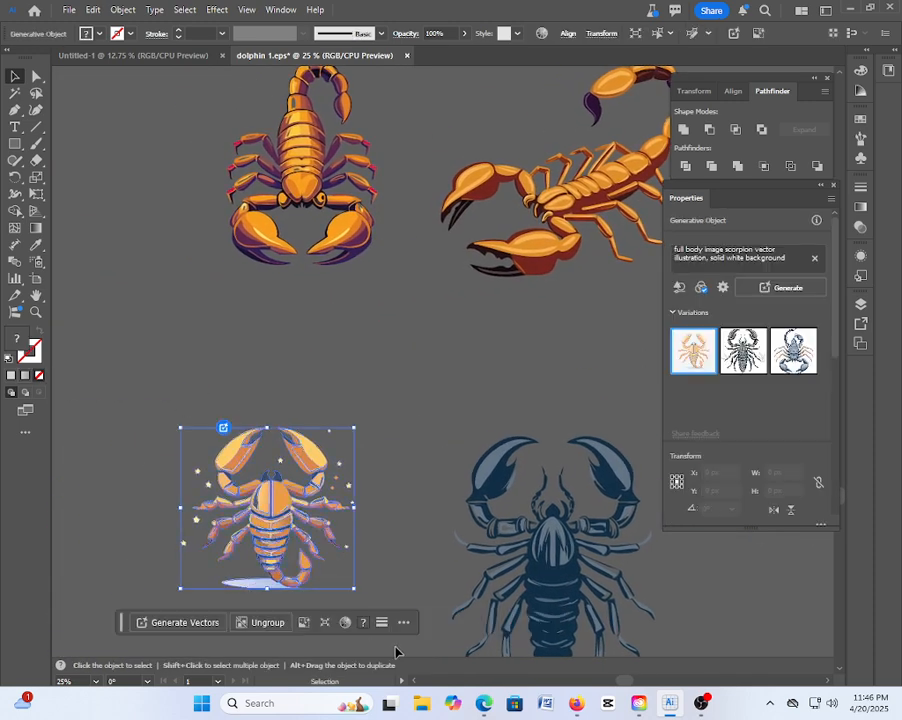
left_click(268, 622)
left_click(238, 601)
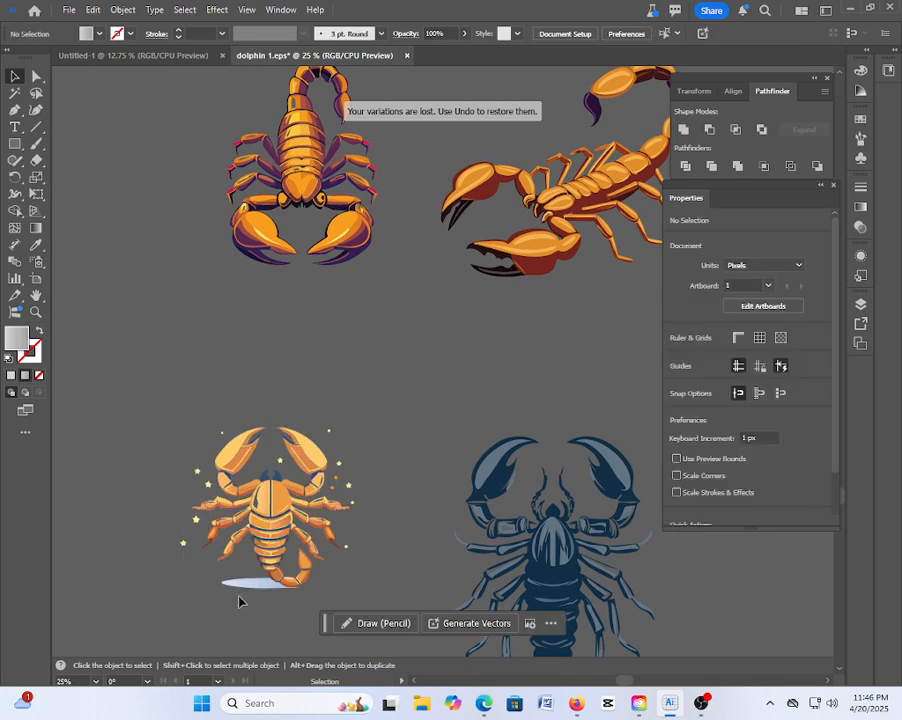
left_click(256, 586)
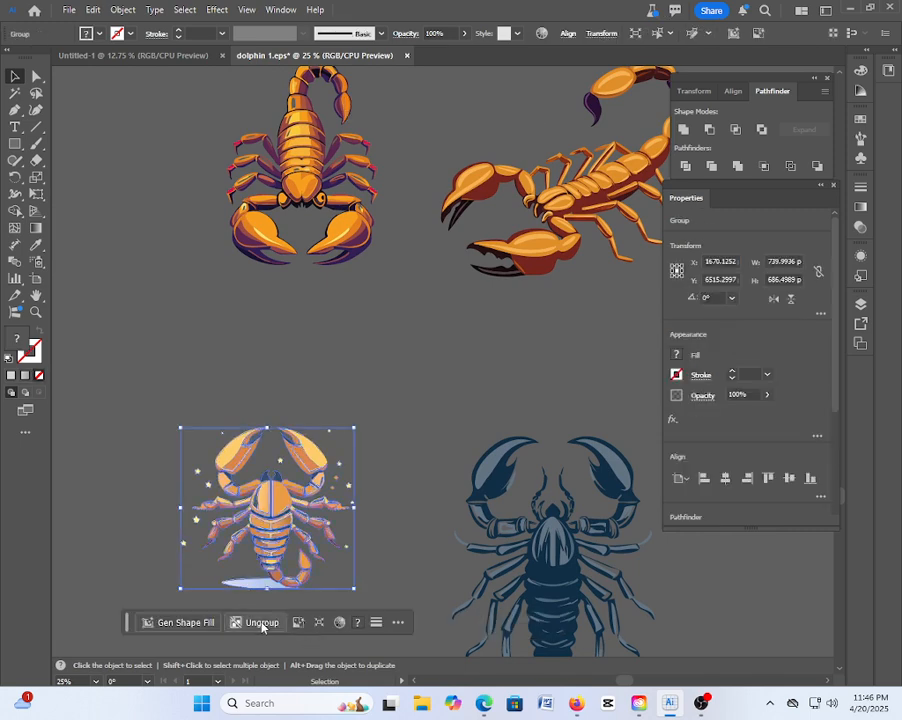
key("ctrl+shift+g")
left_click(278, 606)
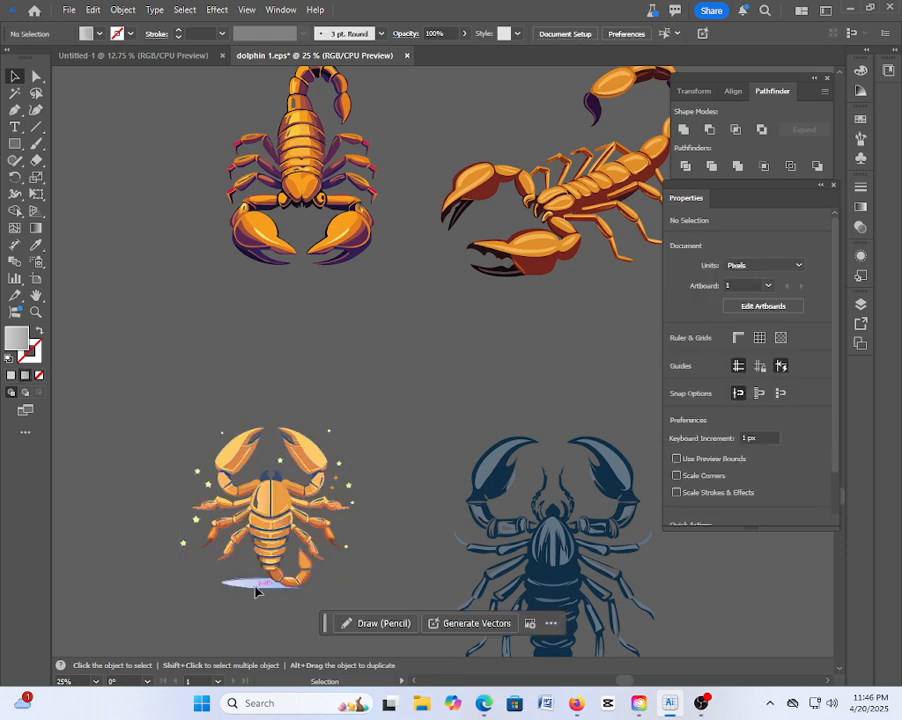
left_click(238, 583)
key("Delete")
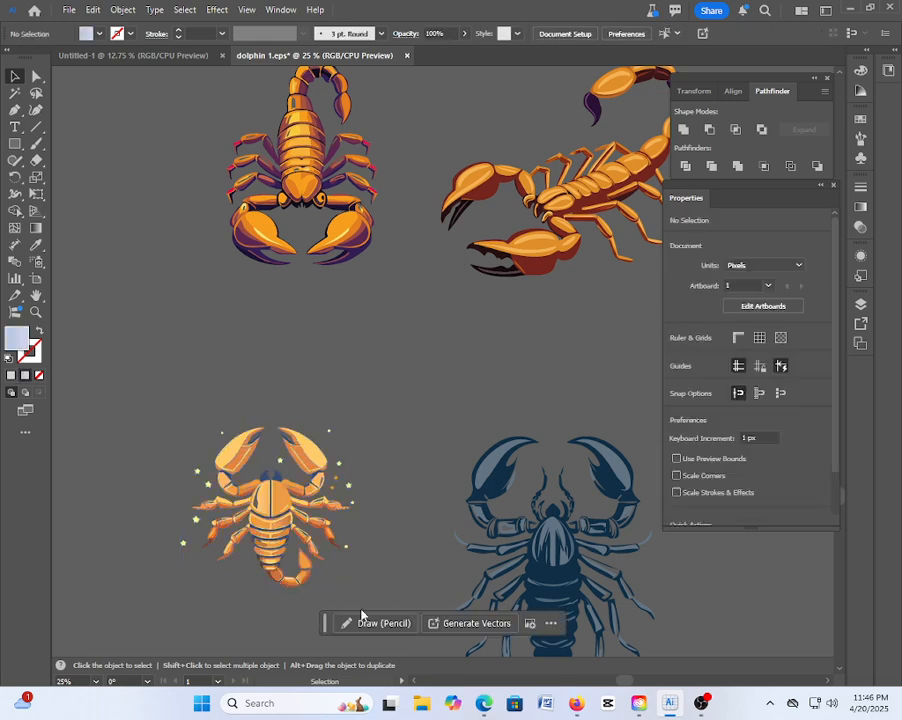
Examine the remaining enlarged scorpions on the pasteboard for leftover shadow or background shapes
key("space")
left_click_drag(535, 559, 272, 521)
left_click_drag(430, 500, 351, 438)
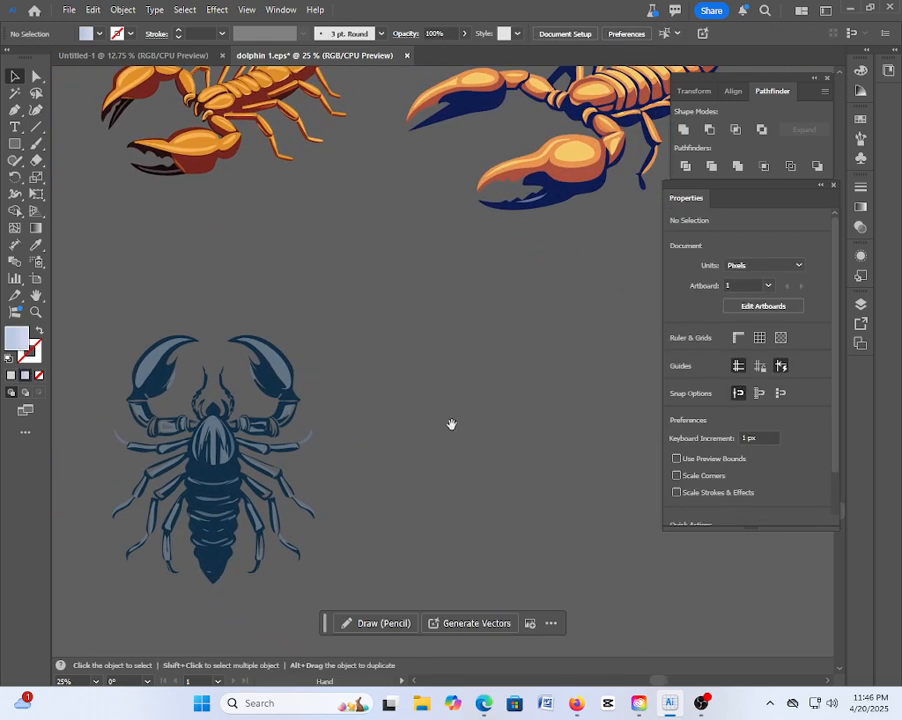
left_click_drag(618, 294, 535, 427)
left_click_drag(507, 338, 400, 533)
left_click_drag(341, 462, 576, 522)
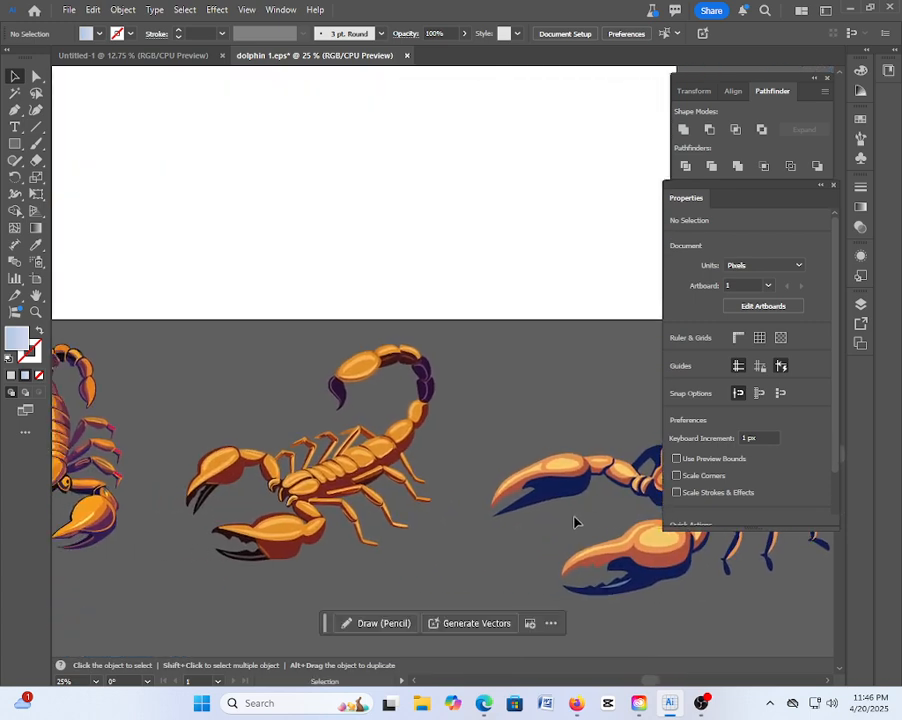
key("ctrl+minus")
key("ctrl+minus")
key("ctrl+minus")
key("ctrl+minus")
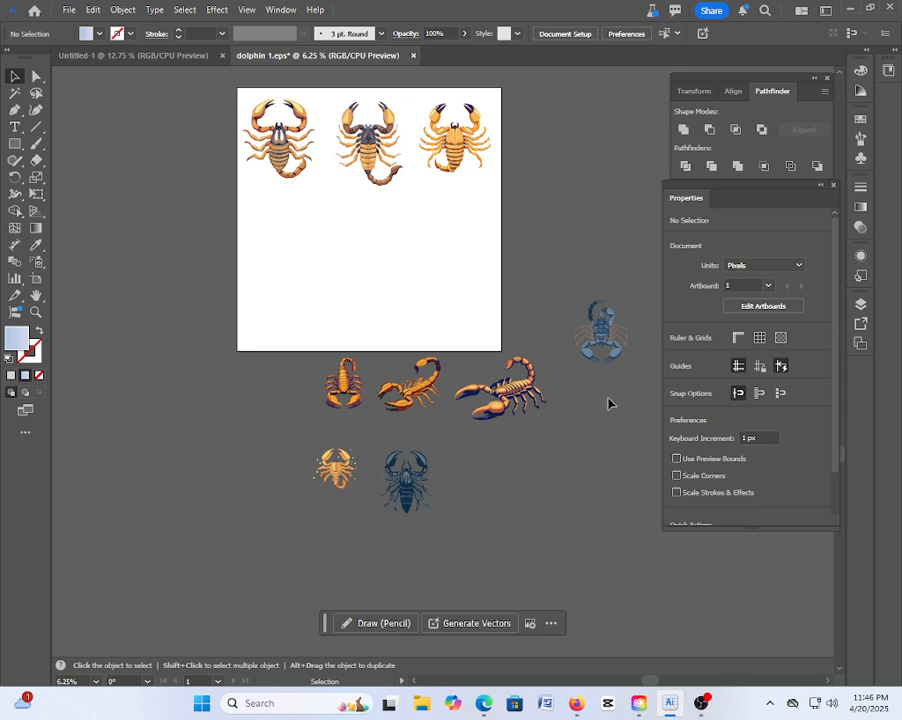
Move the two blue scorpions onto the artboard, placing them below the orange and dark-backed scorpions, and deselect
left_click(617, 331)
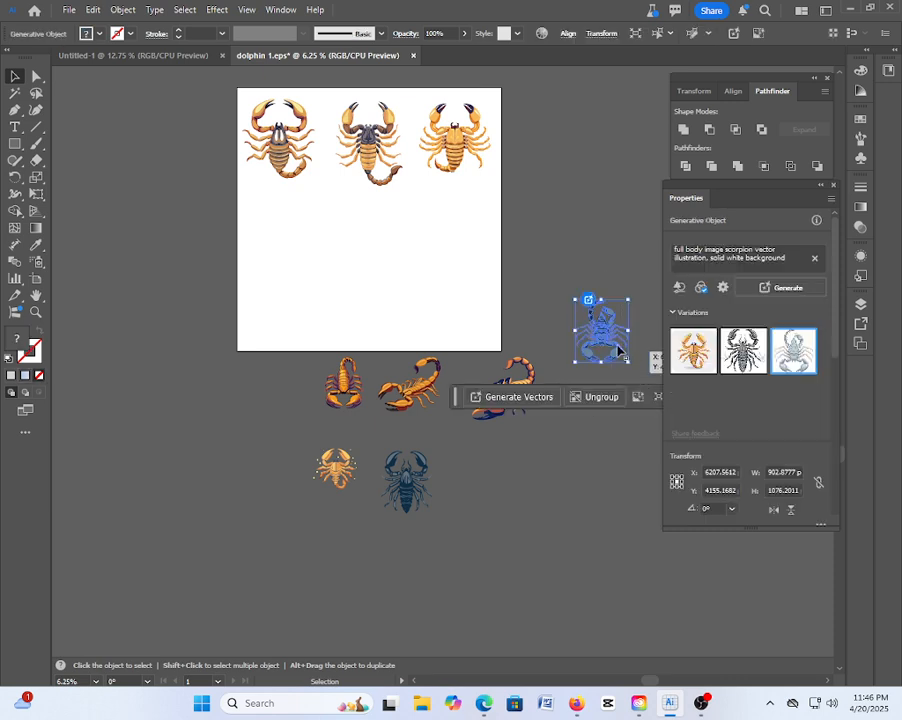
left_click_drag(636, 364, 454, 224)
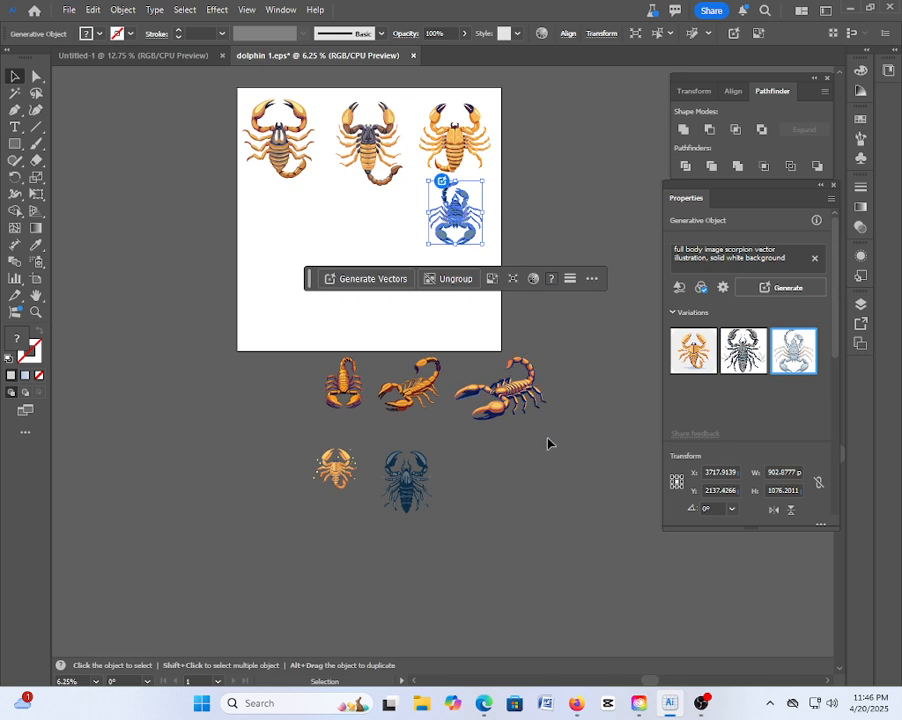
left_click_drag(406, 481, 370, 438)
left_click_drag(411, 496, 381, 243)
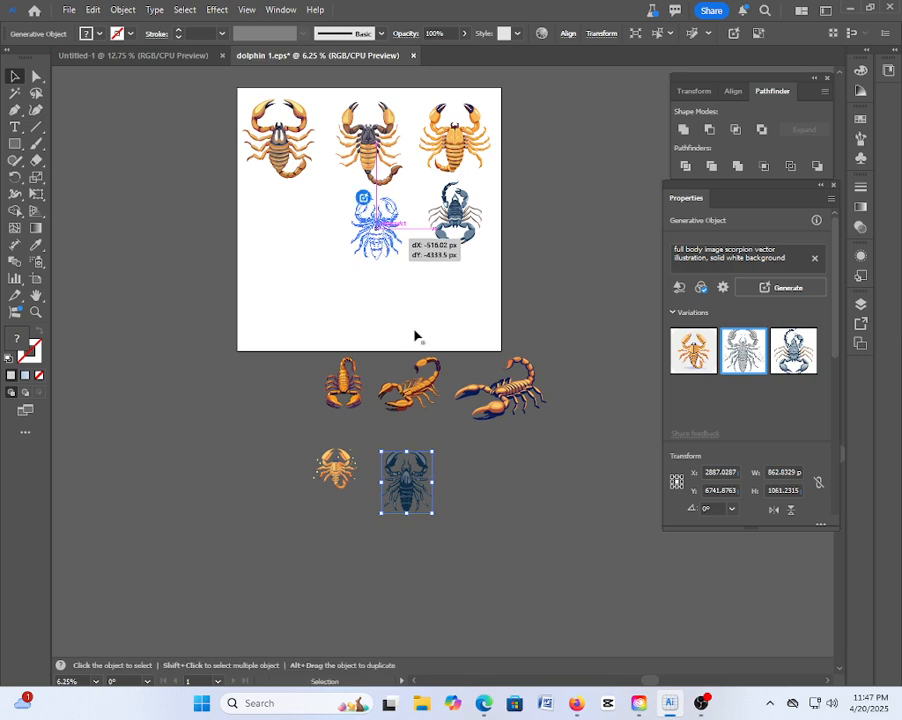
left_click(465, 525)
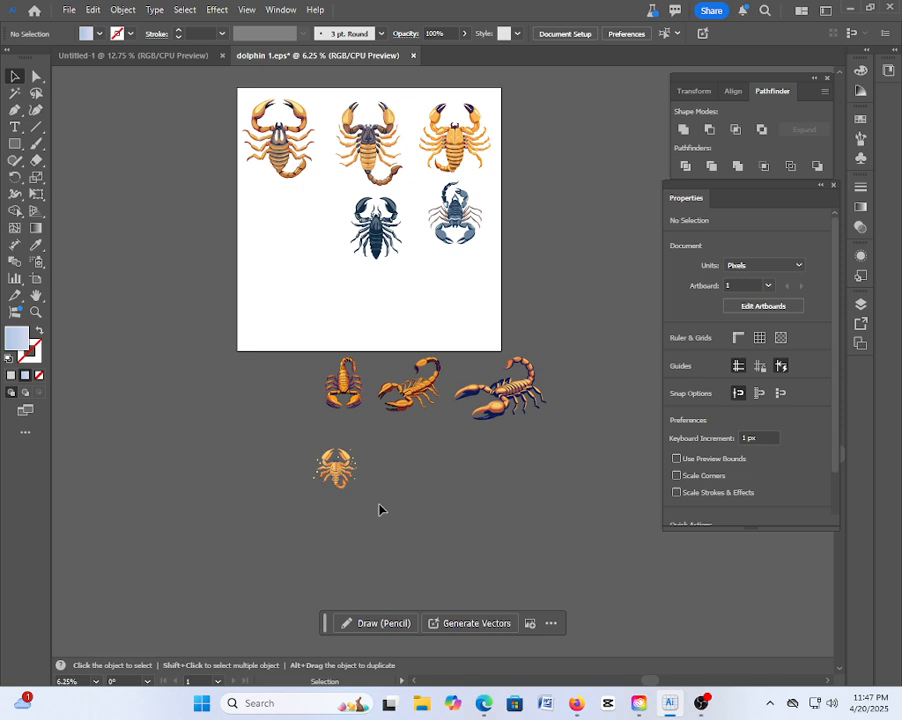
Place the star-surrounded orange scorpion enlarged at the start of the artboard's second row and group its shapes
left_click(365, 503)
left_click_drag(356, 490, 298, 246)
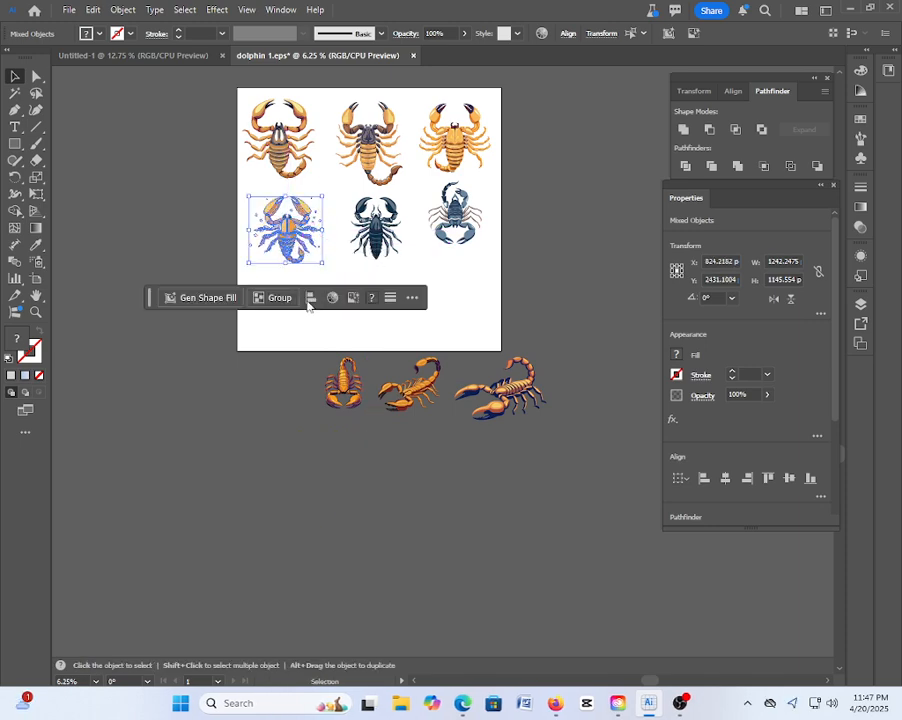
key("ctrl+g")
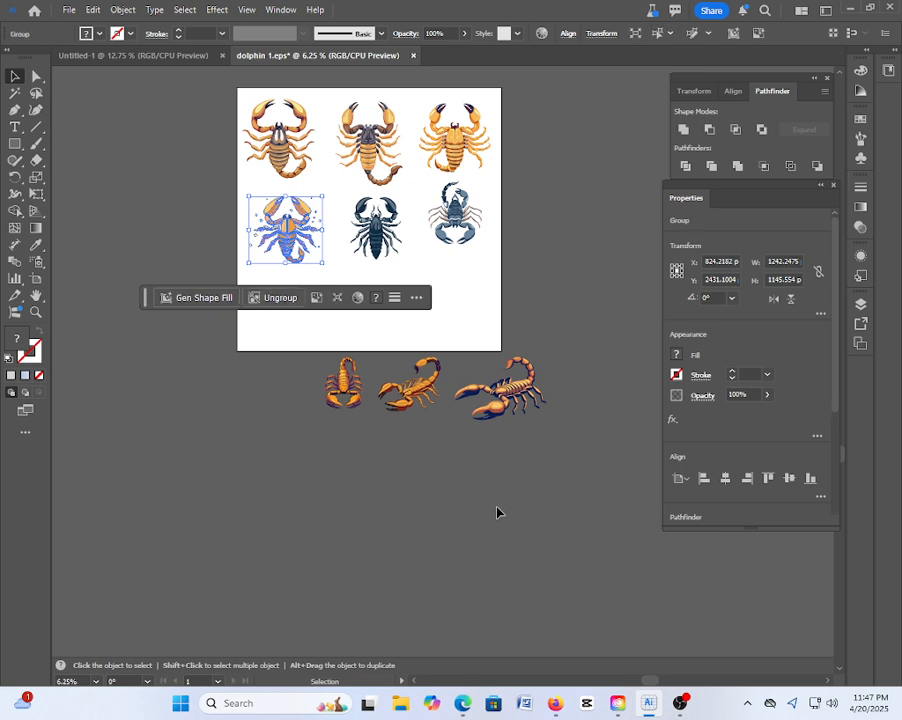
Move the large side-view scorpion onto the artboard as the last figure of the third row
left_click(507, 403)
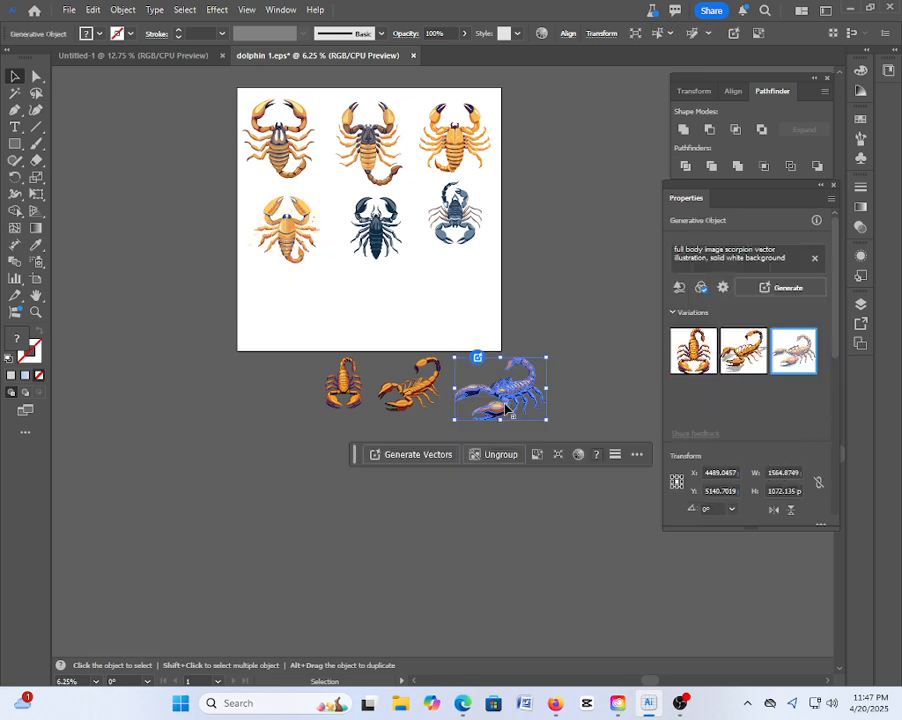
left_click_drag(507, 403, 455, 306)
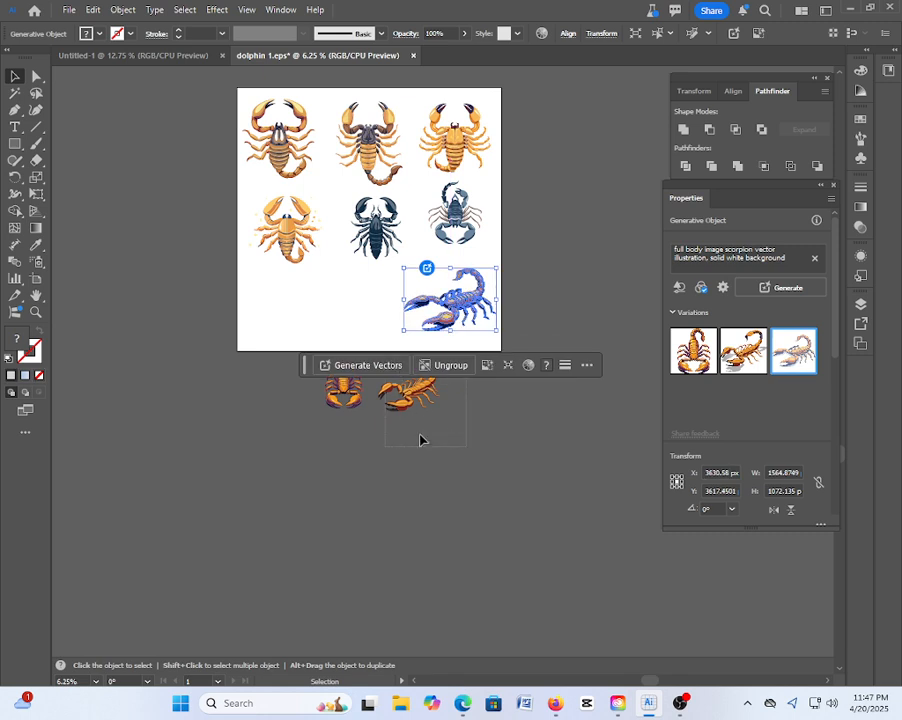
left_click_drag(413, 409, 368, 329)
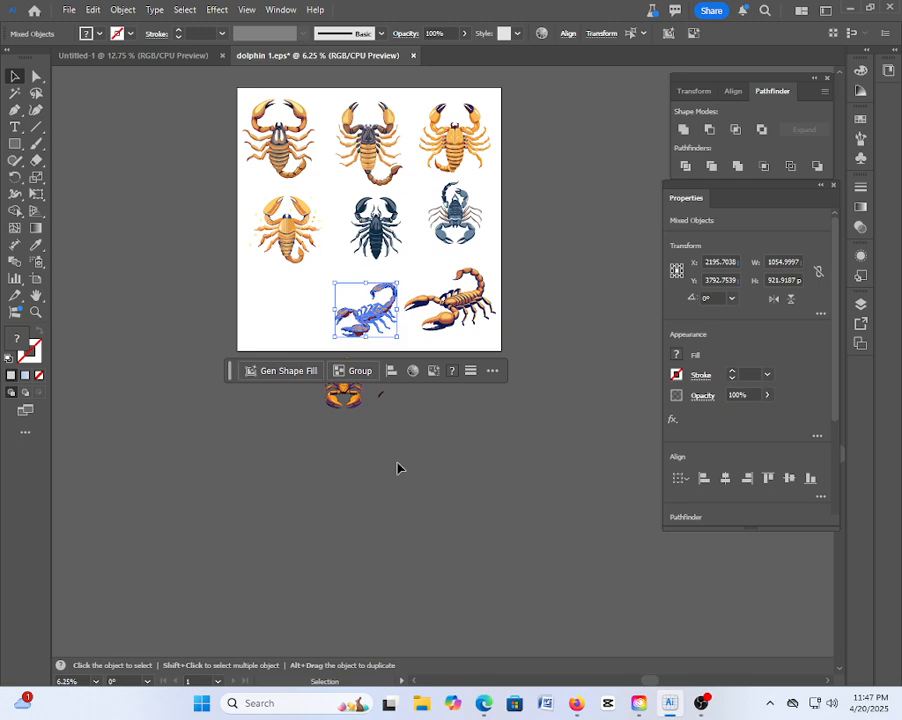
left_click(398, 469)
key("a")
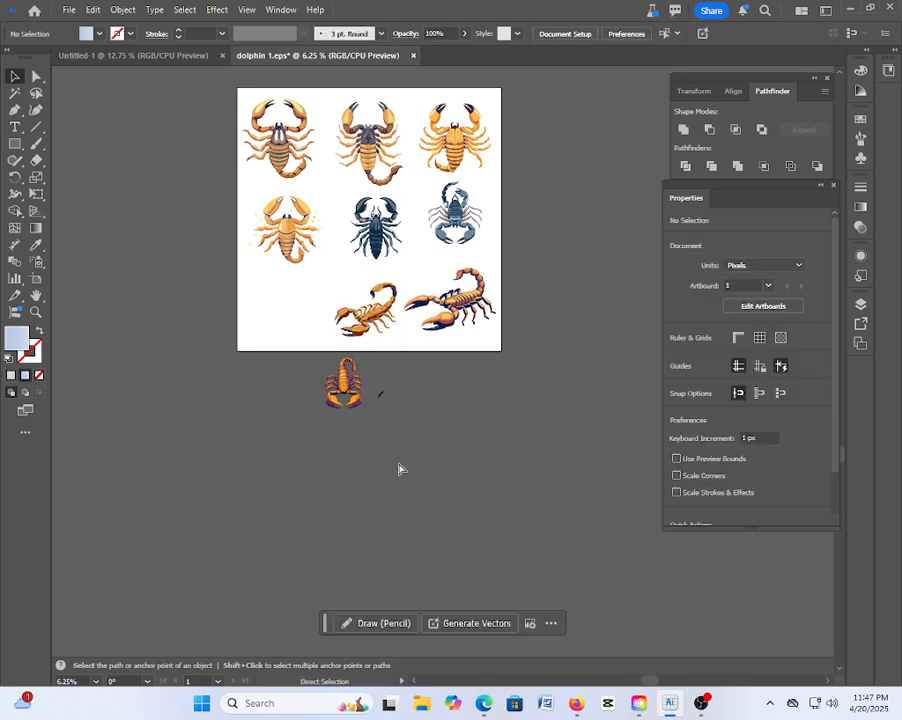
key("ctrl+z")
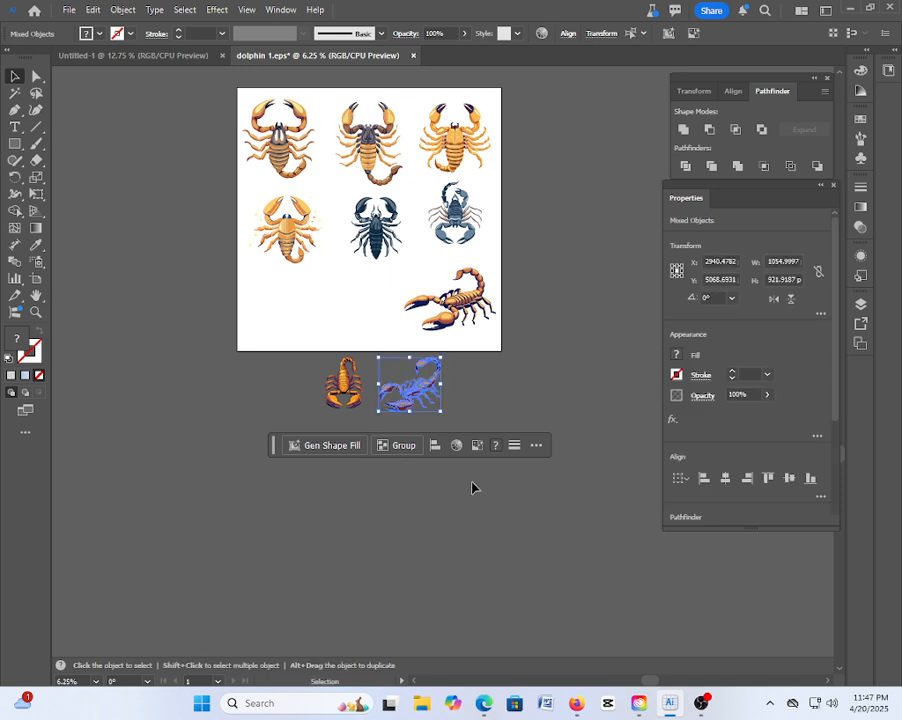
Group all shapes of the remaining side-view scorpion and move it to the middle of the artboard's third row
left_click(486, 470)
left_click_drag(383, 361, 374, 350)
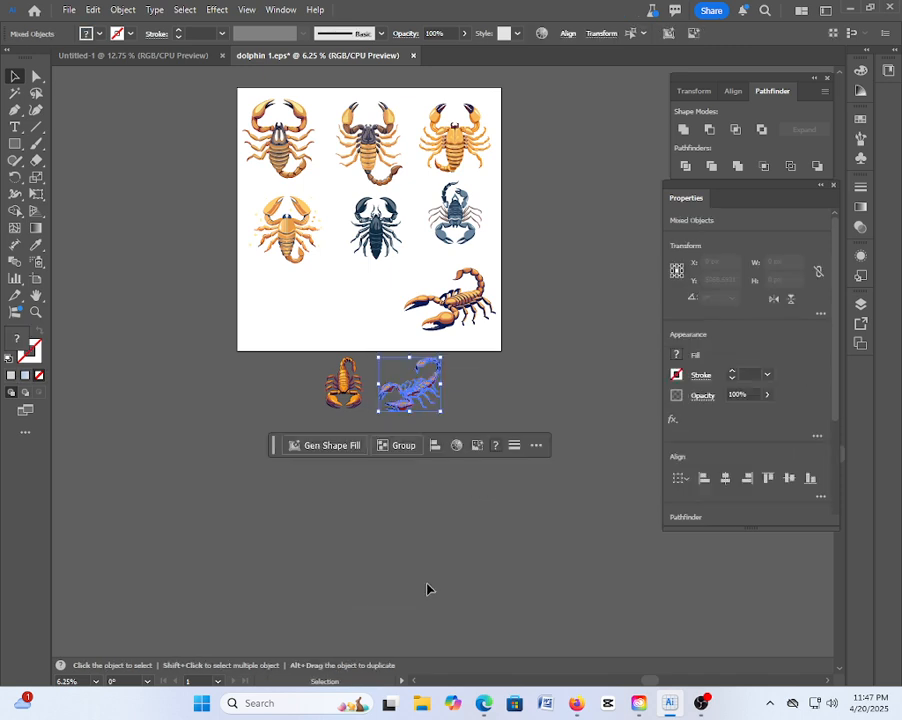
left_click(406, 445)
left_click(393, 391)
left_click_drag(407, 385, 362, 312)
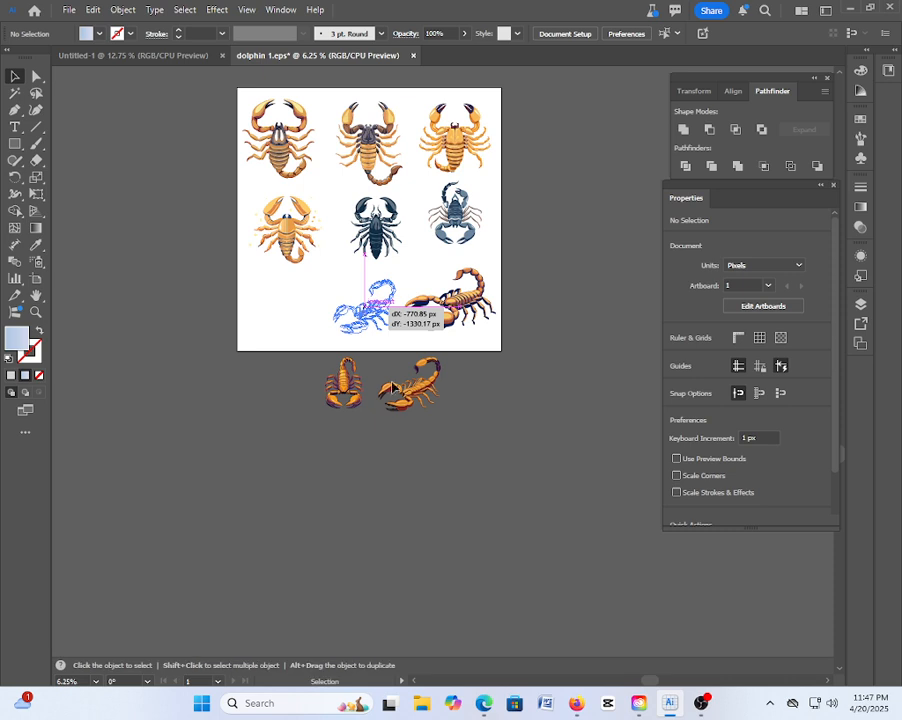
Move the upright orange scorpion to the start of the third row, enlarge it to about 726 × 991 px, and deselect
left_click(407, 464)
left_click_drag(394, 450, 305, 342)
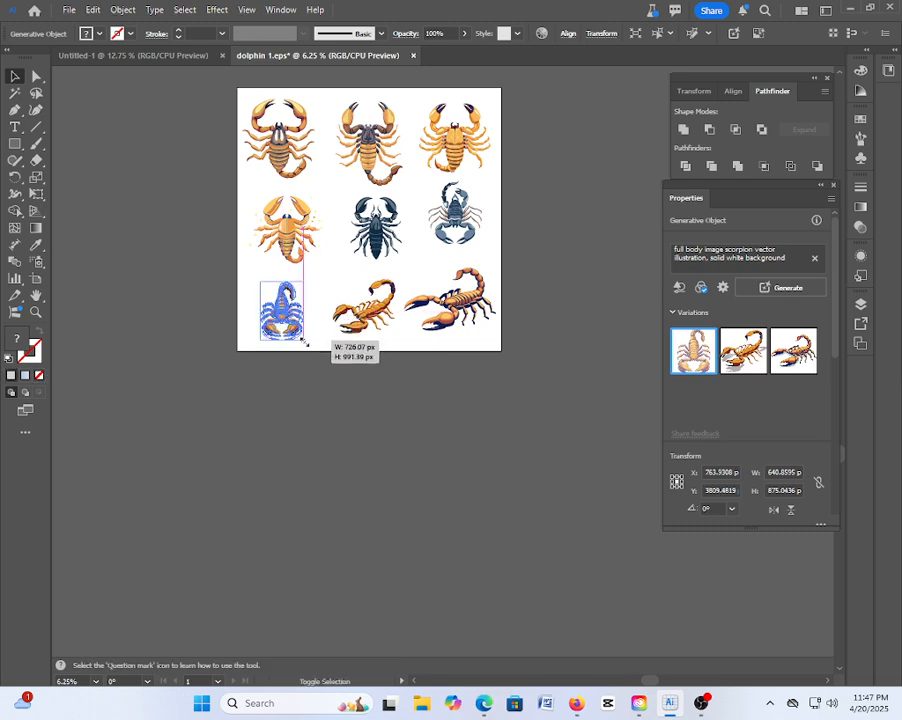
left_click(440, 458)
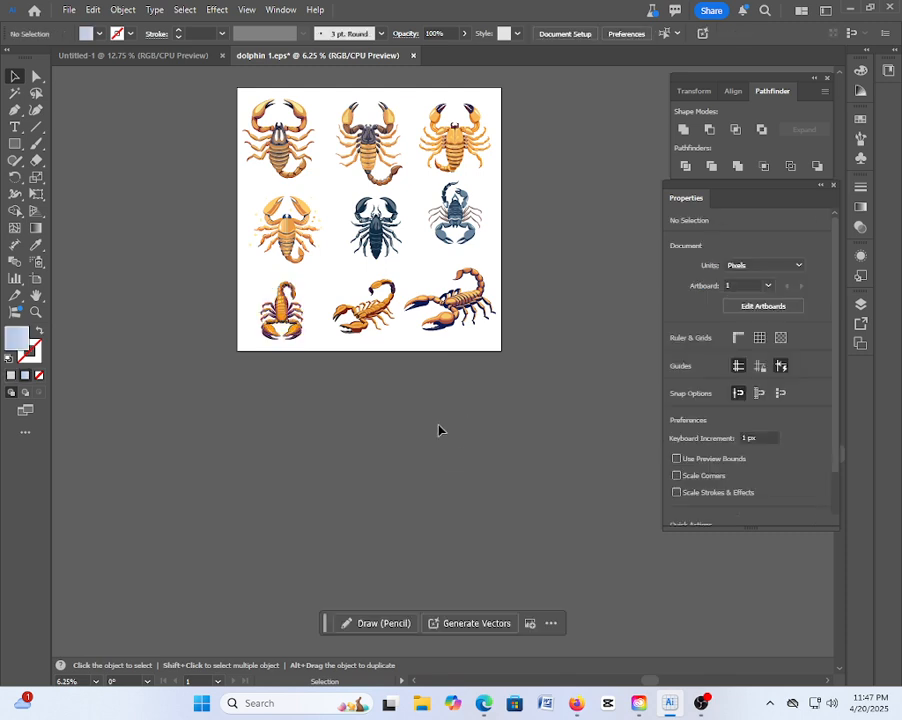
Save the document under the new name "scorpion 1" on the Desktop as an Illustrator EPS file
scroll(434, 434, "up", 2)
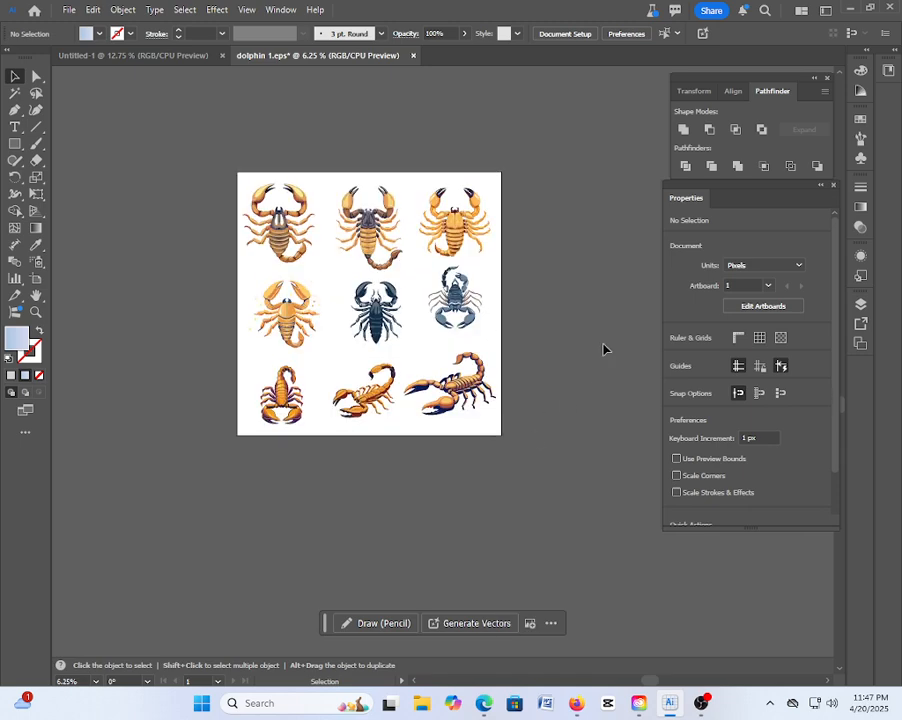
scroll(512, 480, "up", 2)
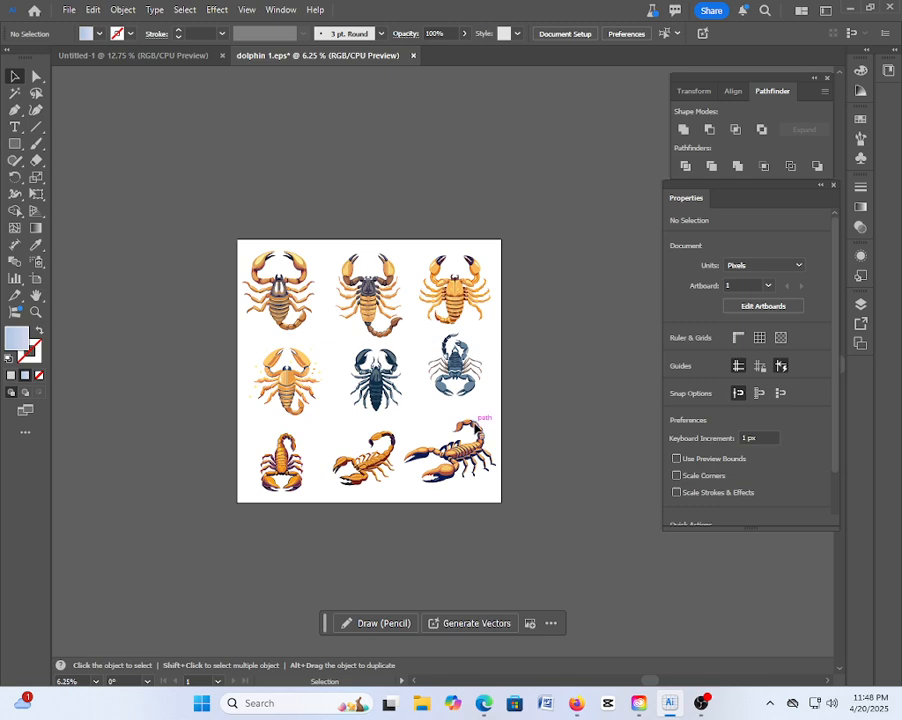
left_click(71, 12)
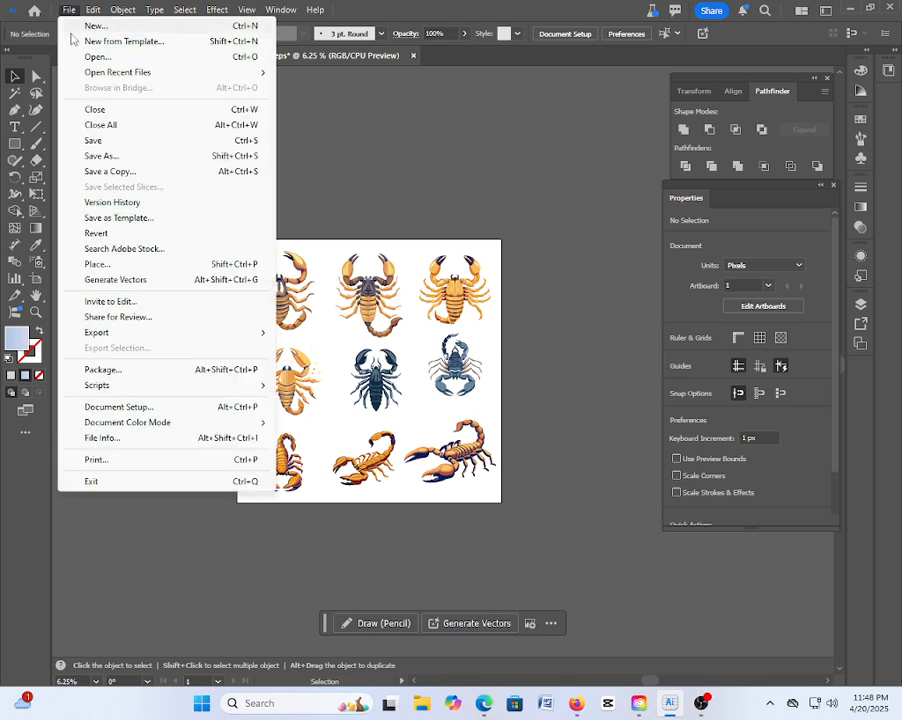
left_click(112, 157)
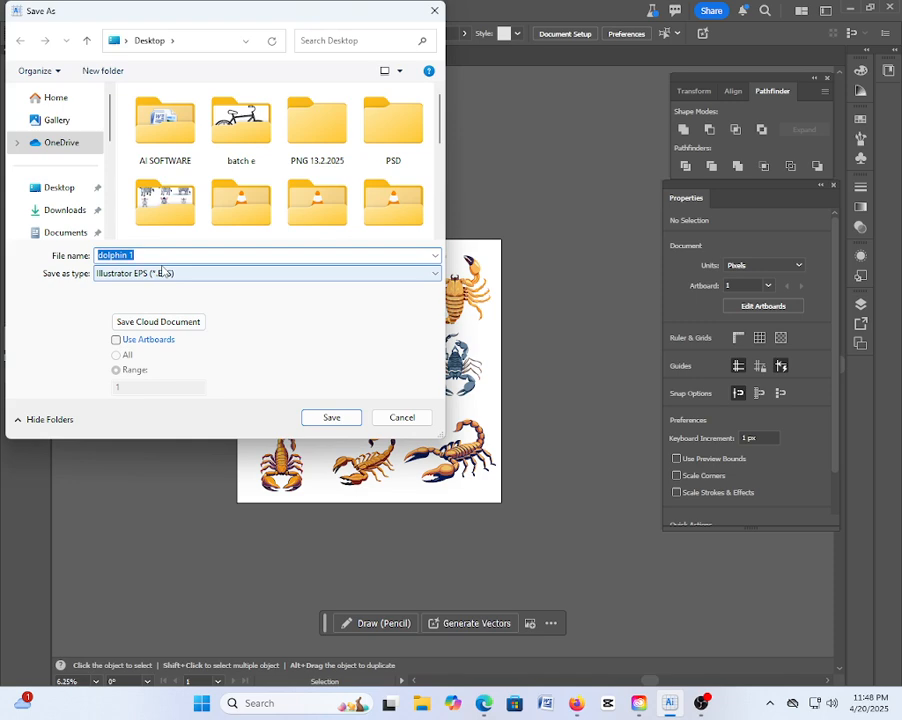
type("full body image scorpion vector illustration, solid white background")
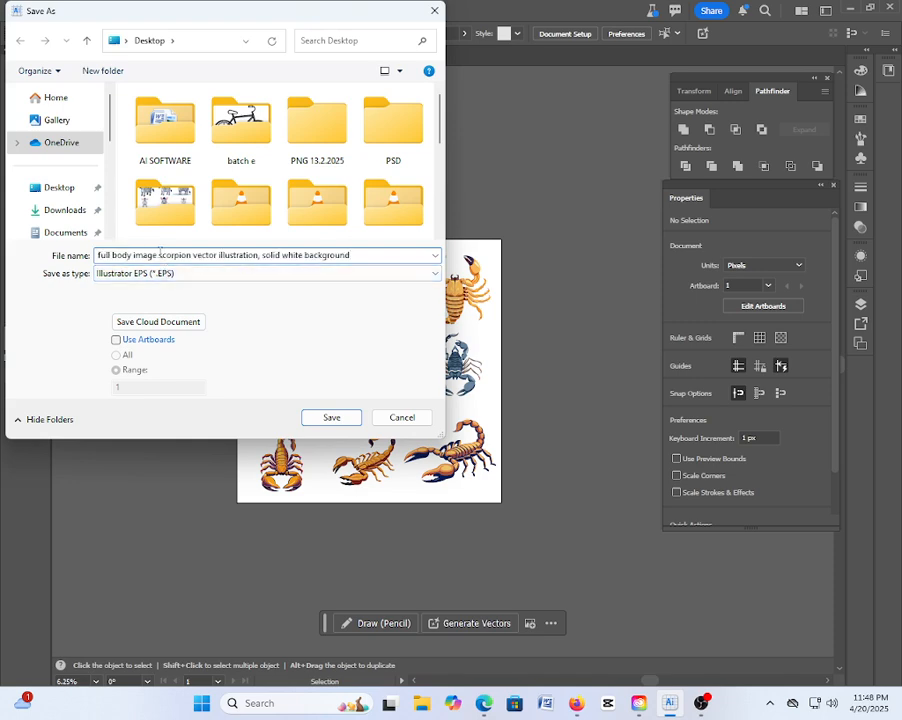
left_click_drag(159, 256, 90, 252)
key("BackSpace")
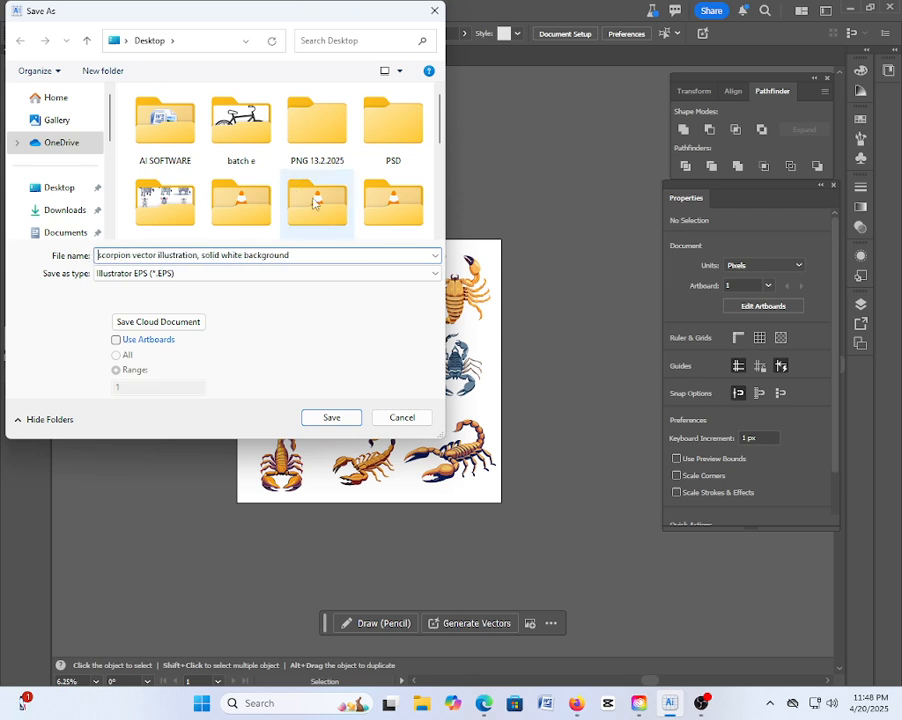
left_click_drag(290, 256, 133, 256)
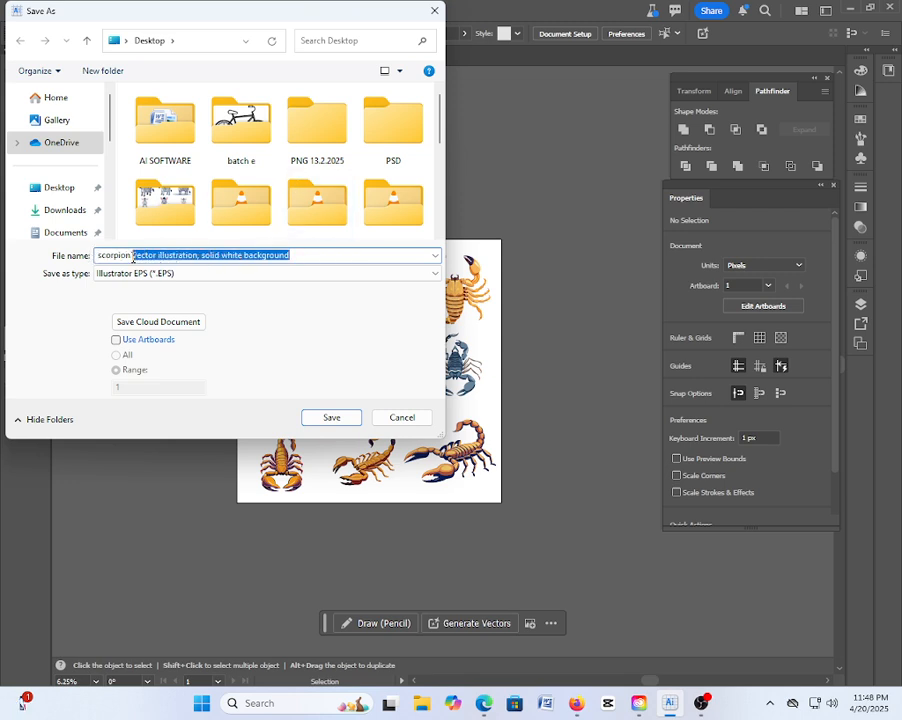
type("1")
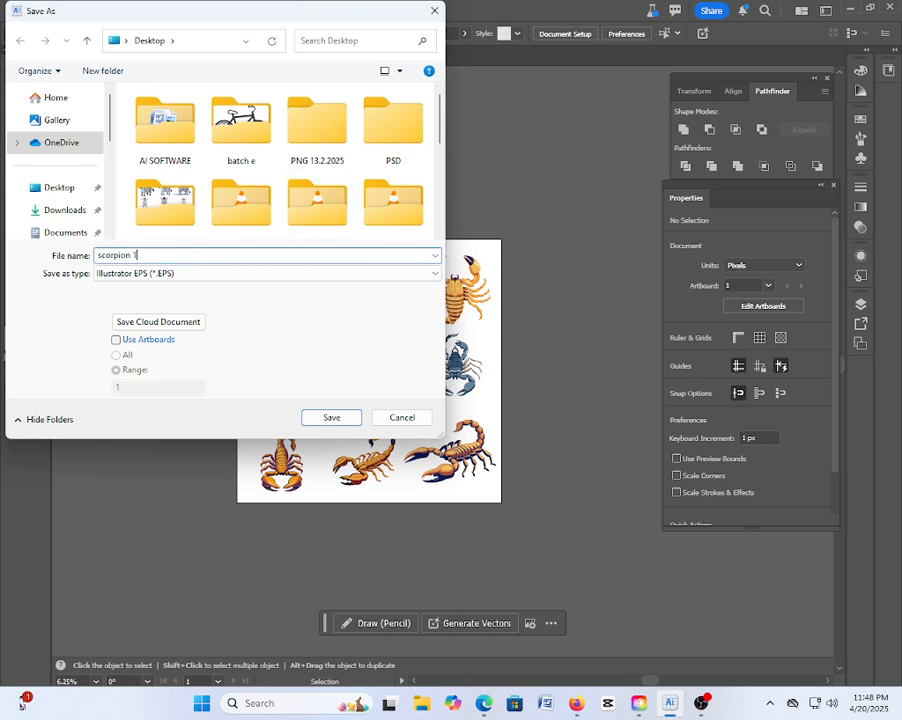
left_click(326, 421)
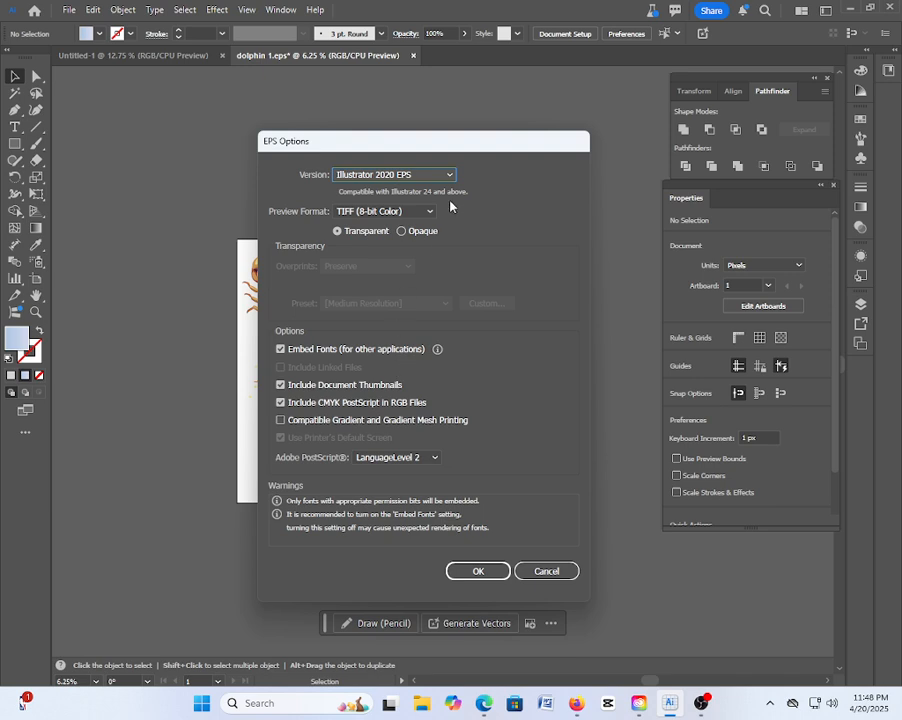
Set the EPS version to Illustrator 10 EPS and accept the EPS options
left_click(403, 178)
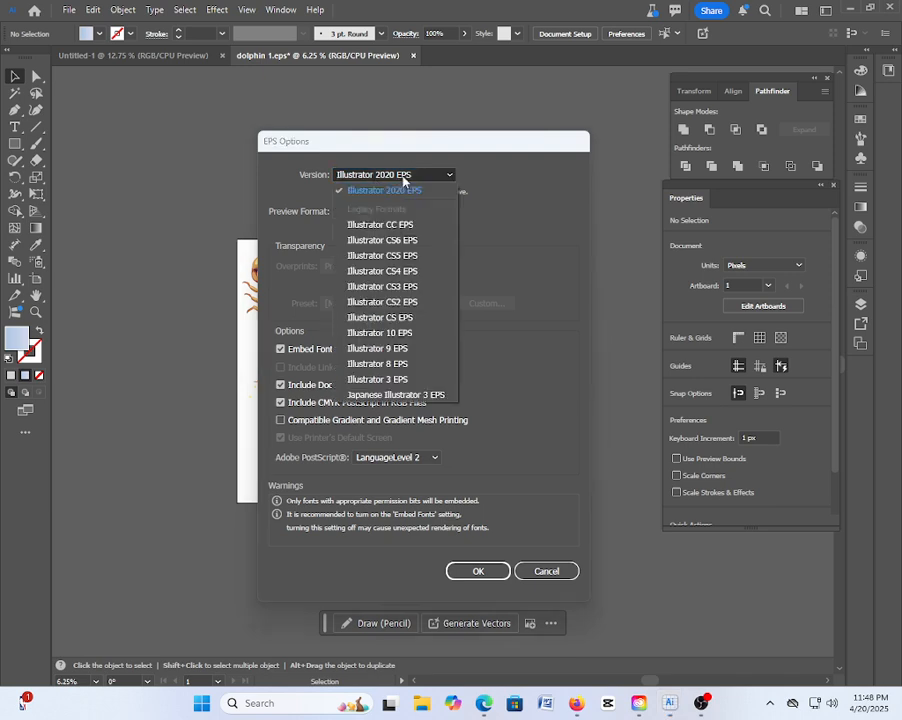
left_click(405, 336)
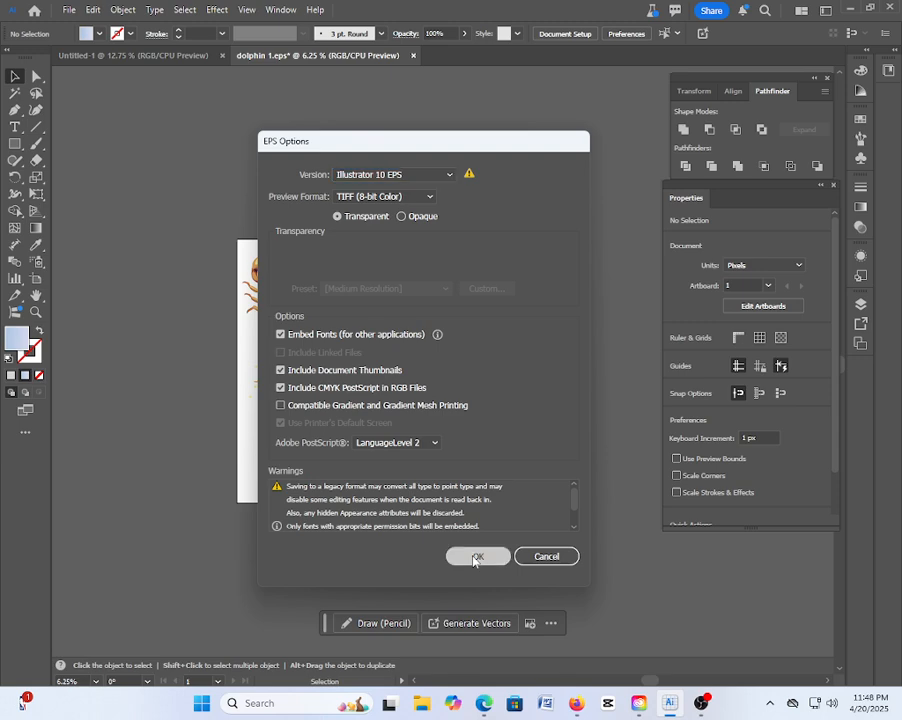
left_click(474, 558)
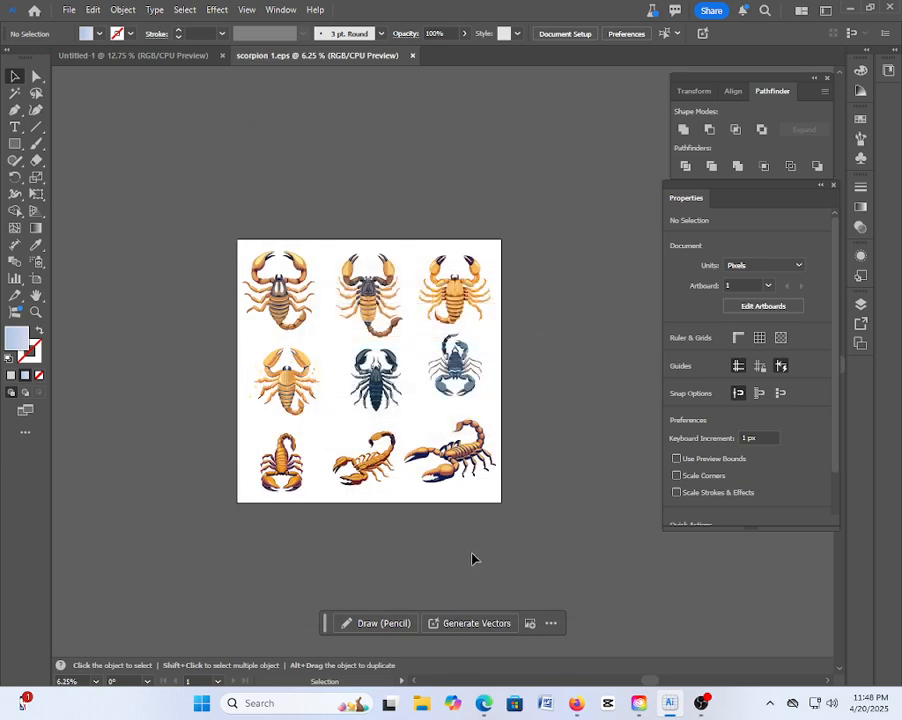
Export the artboard for the web as a maximum-quality 4500 × 4500 px JPEG named scorpion-1 on the Desktop
left_click(69, 10)
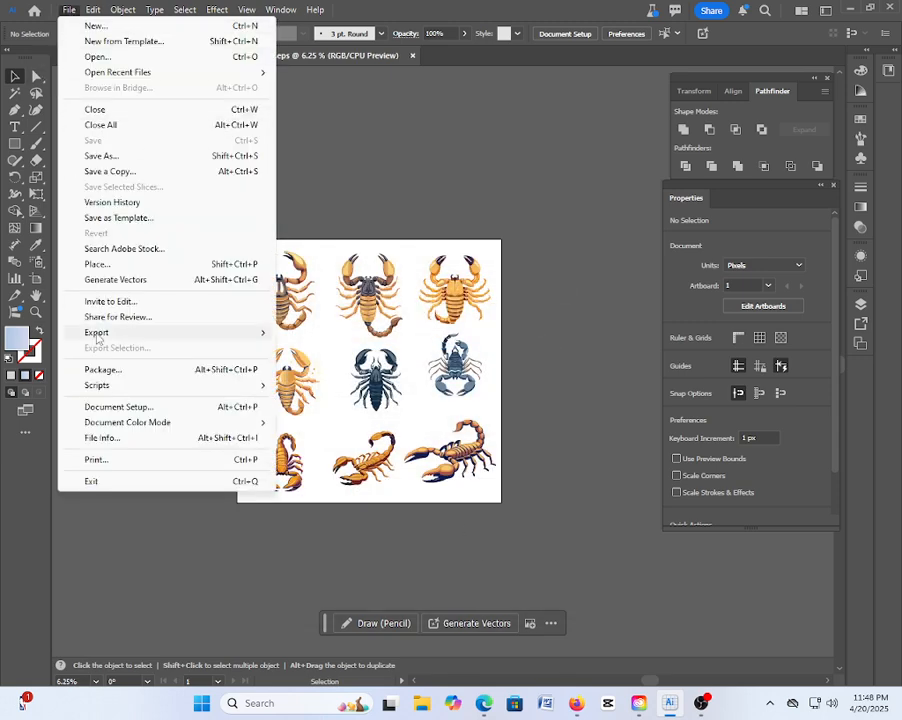
mouse_move(110, 334)
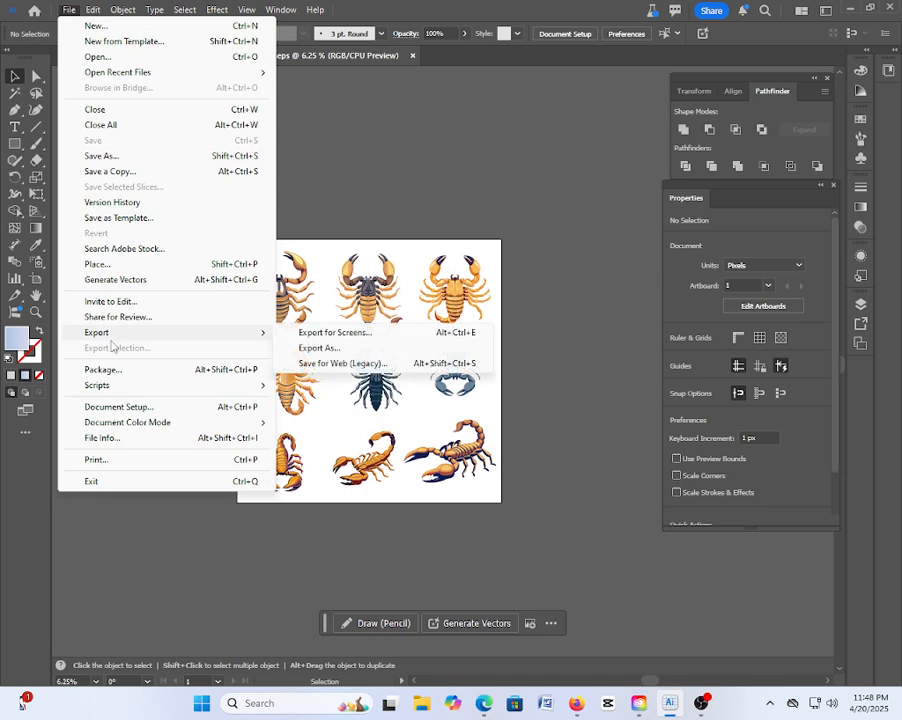
left_click(340, 364)
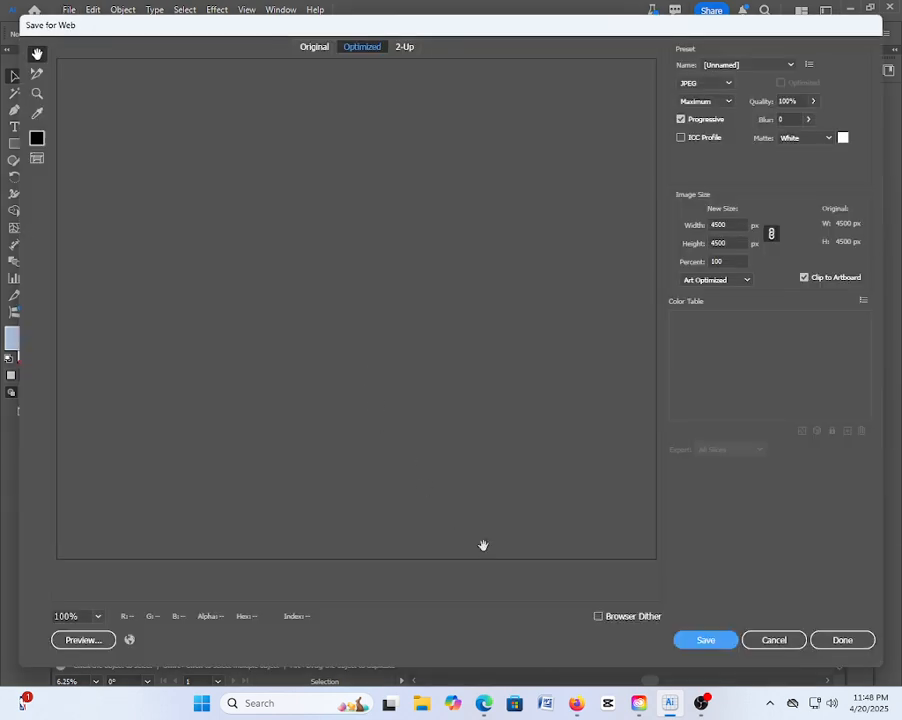
left_click(706, 641)
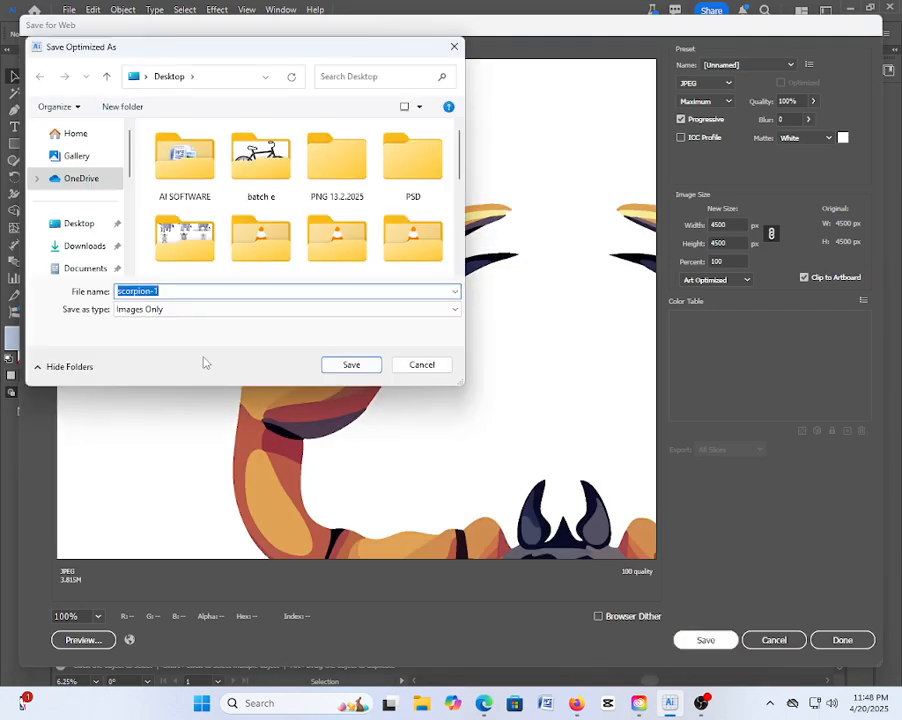
left_click(350, 365)
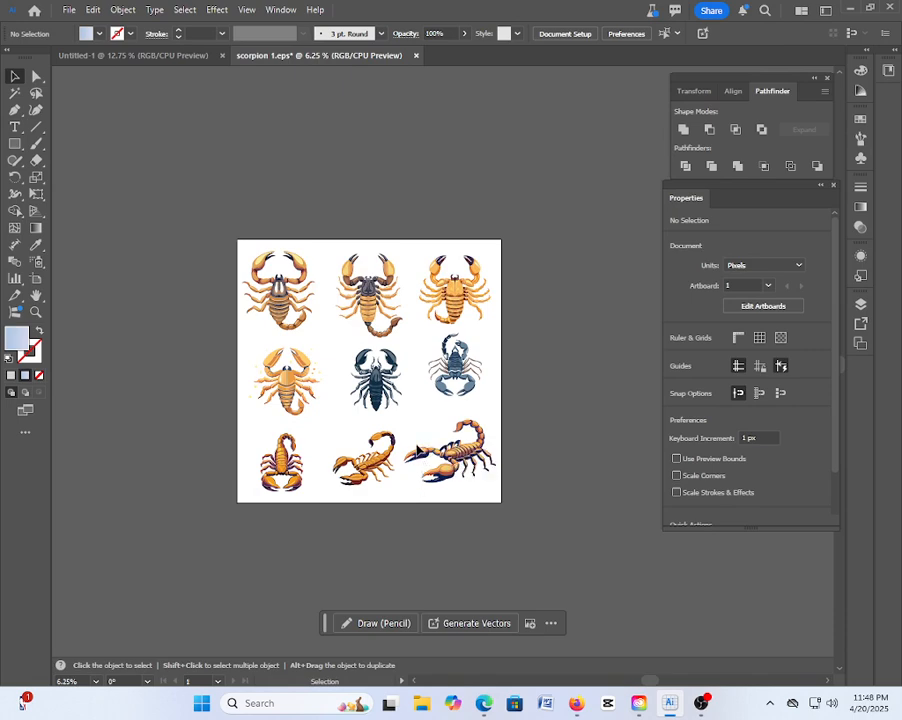
Open the exported scorpion-1 image from the desktop, inspect it in an enlarged viewer window, and close it
left_click(850, 10)
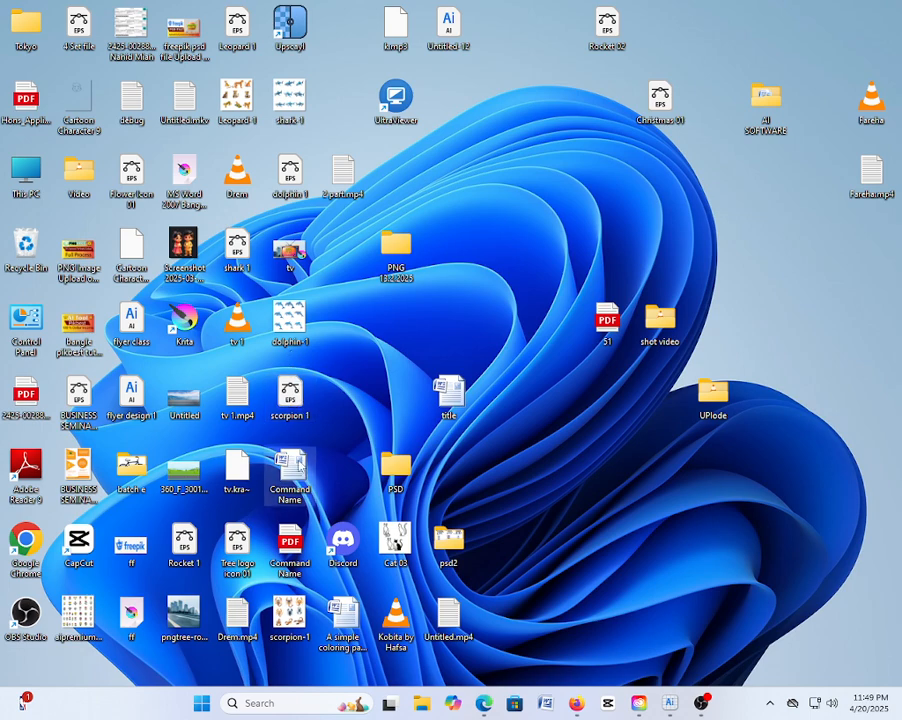
double_click(289, 612)
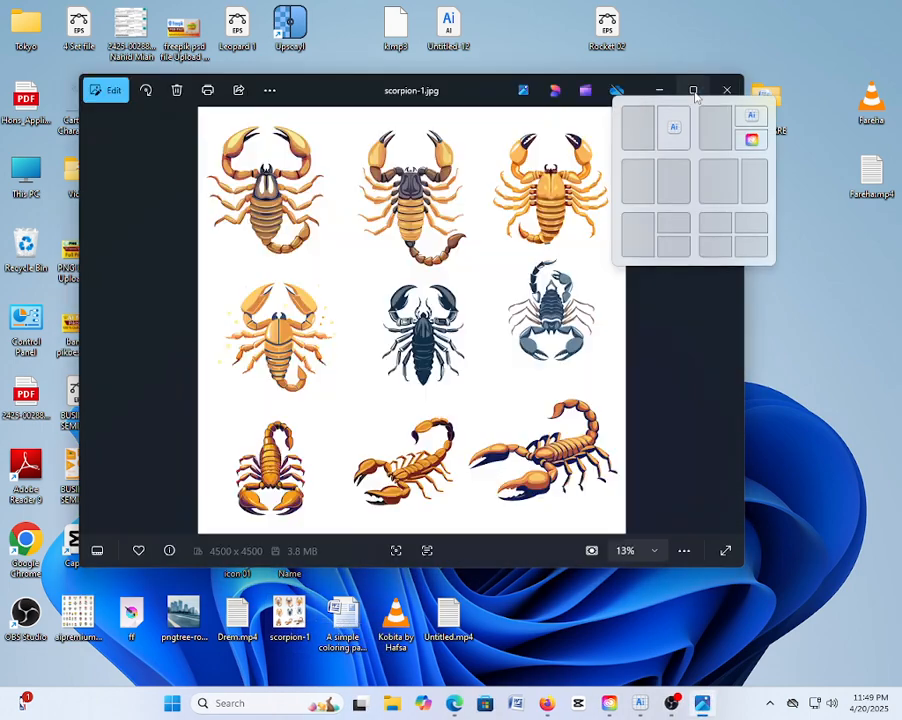
left_click(694, 95)
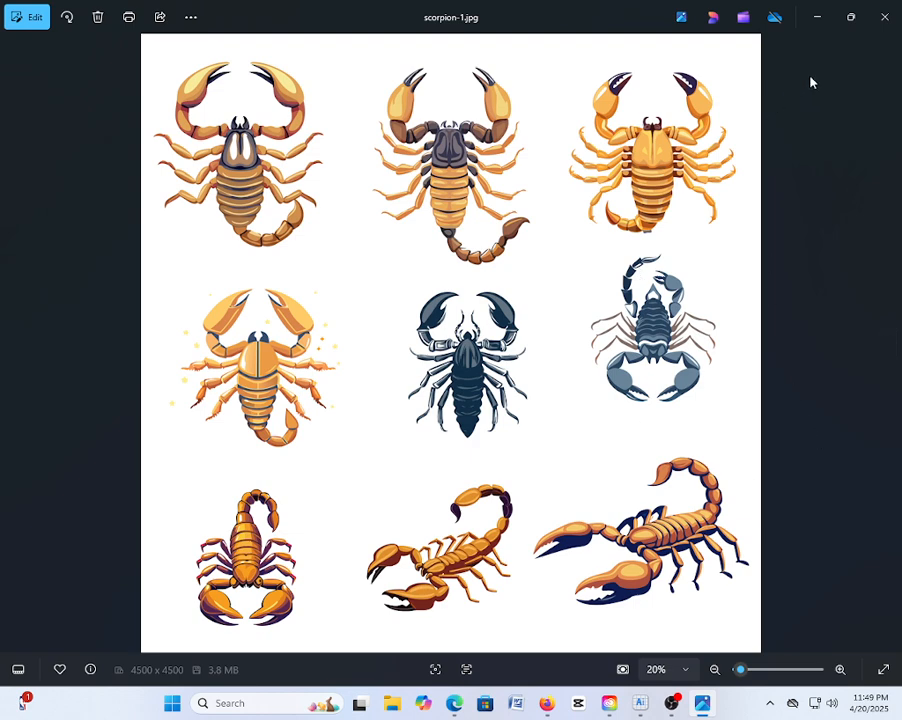
left_click(850, 22)
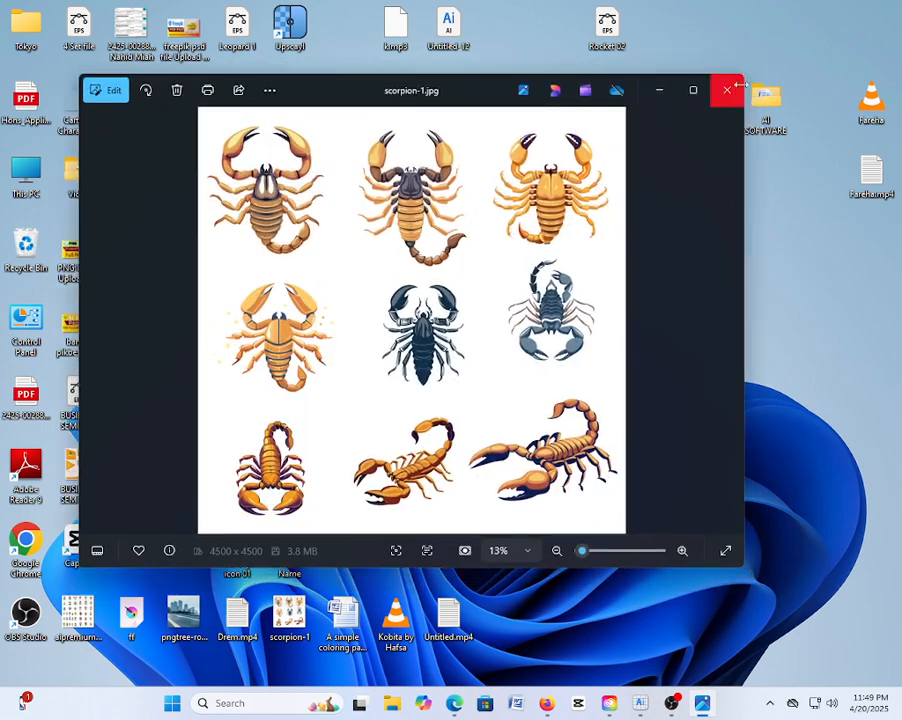
left_click(727, 94)
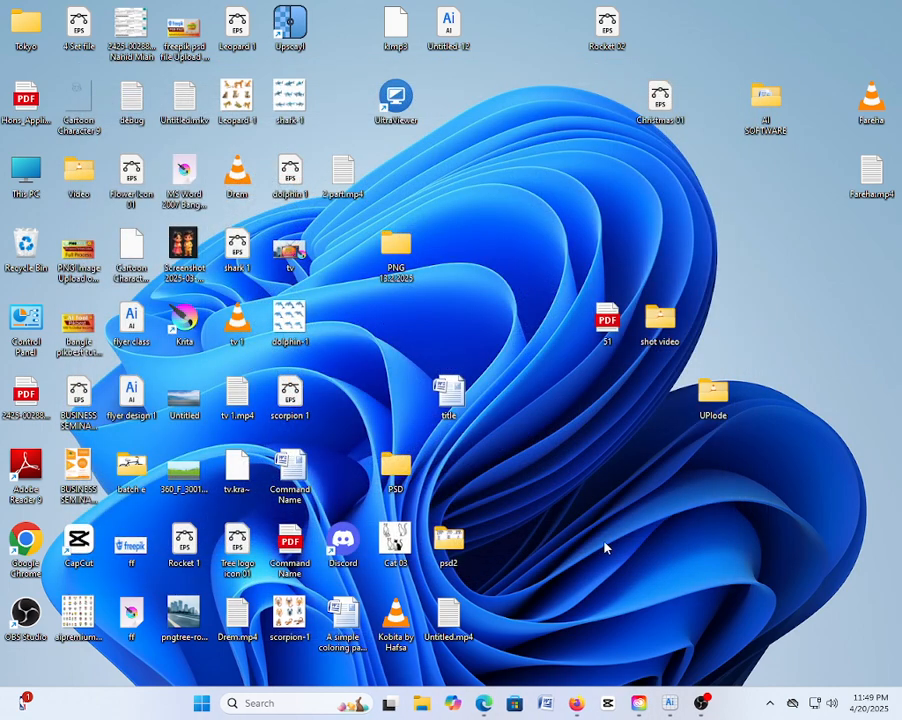
Switch to Firefox and open the Adobe Stock Contributor site in a new tab from the "adobe stock contributor" Google search
left_click(578, 703)
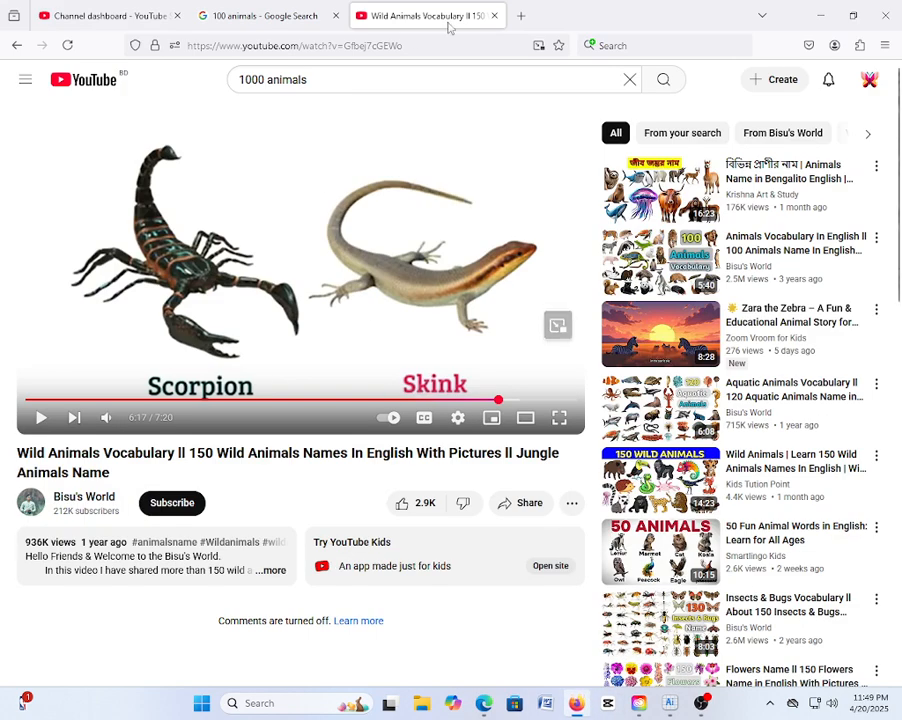
left_click(520, 15)
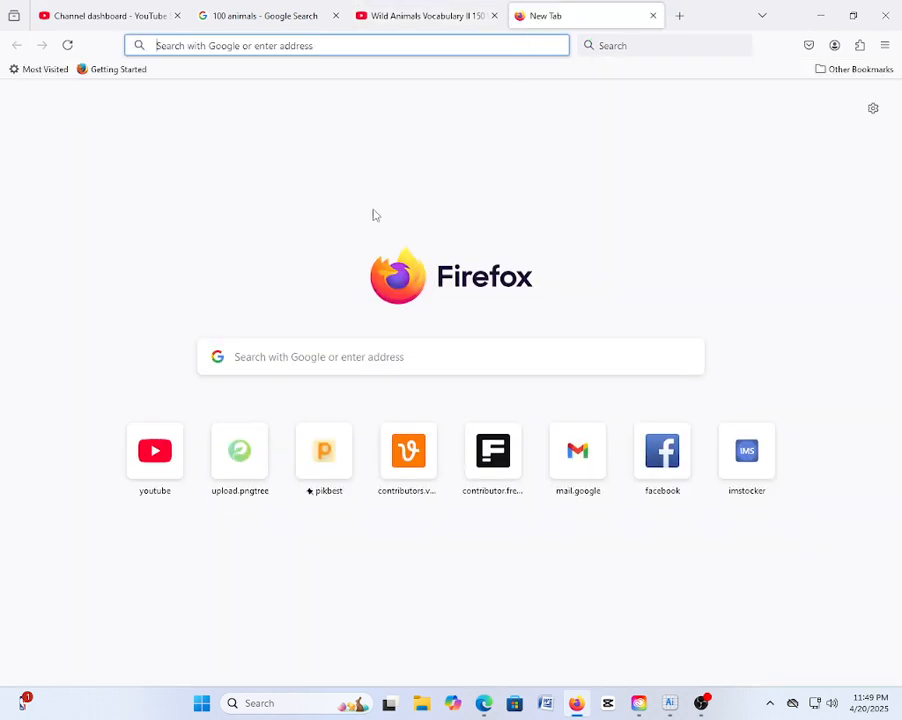
type("a")
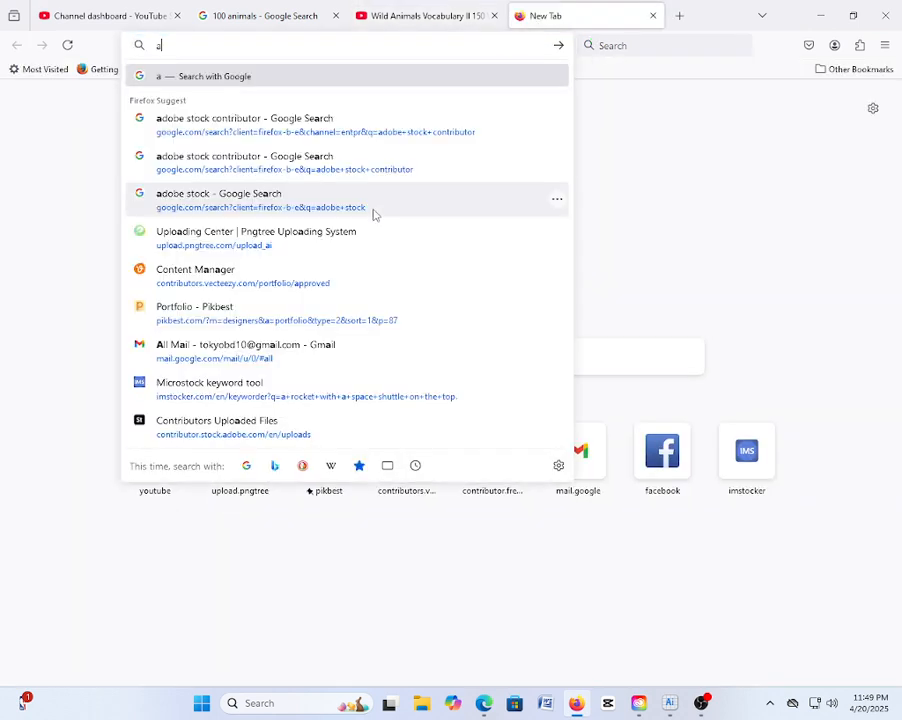
left_click(192, 110)
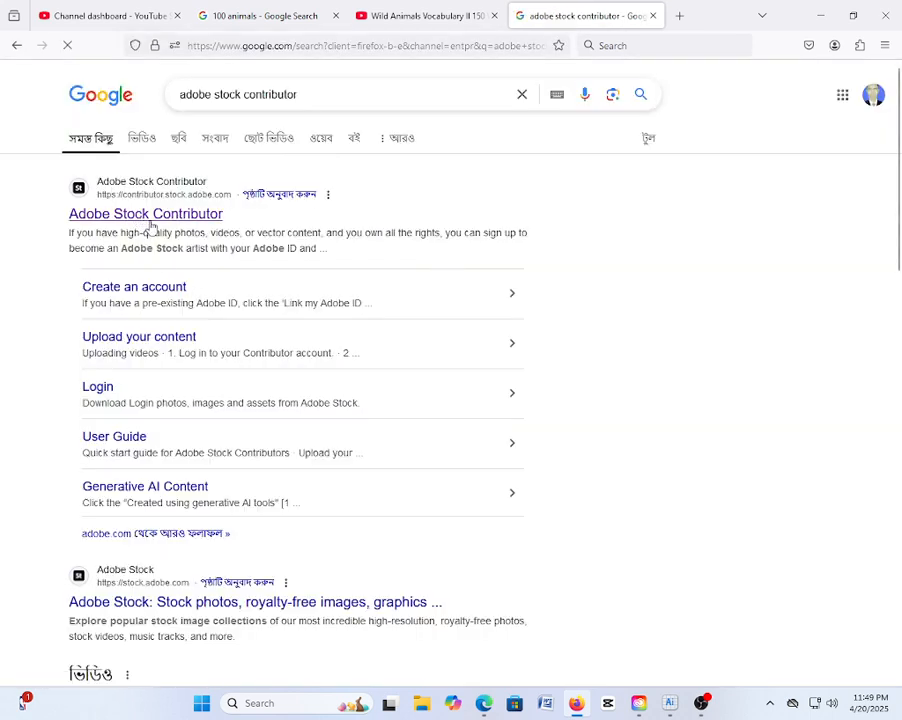
left_click(152, 227)
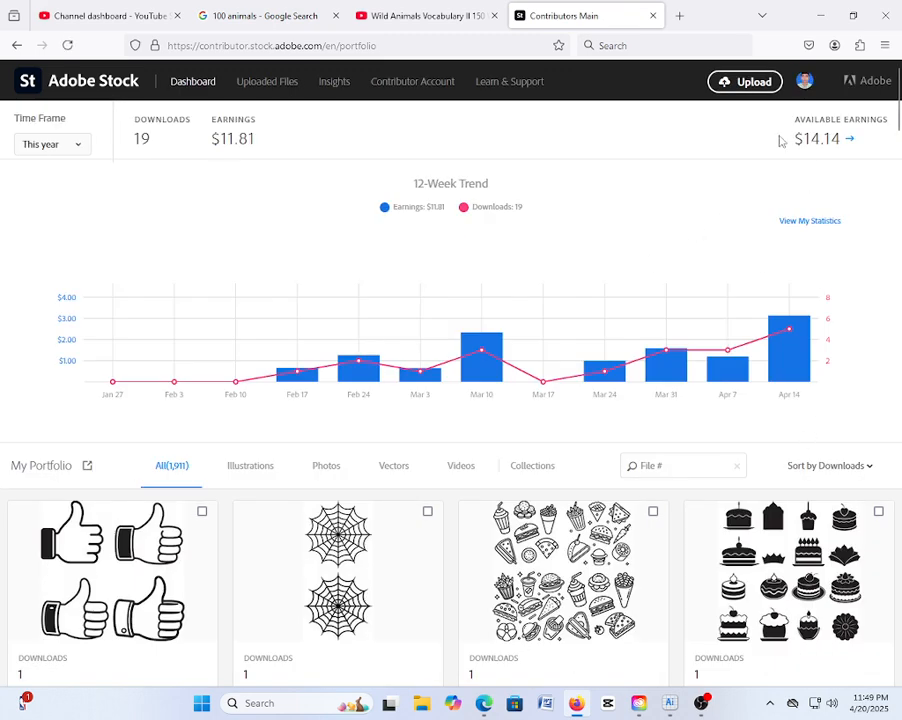
Upload the "scorpion 1" EPS file from the desktop to the Adobe Stock contributor account
left_click(744, 86)
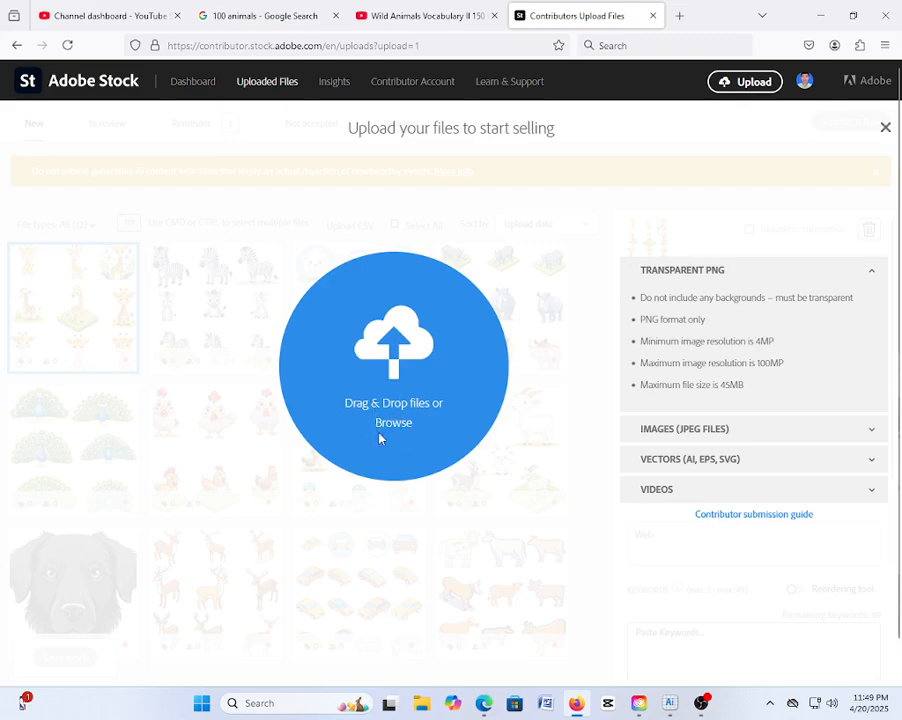
left_click(820, 15)
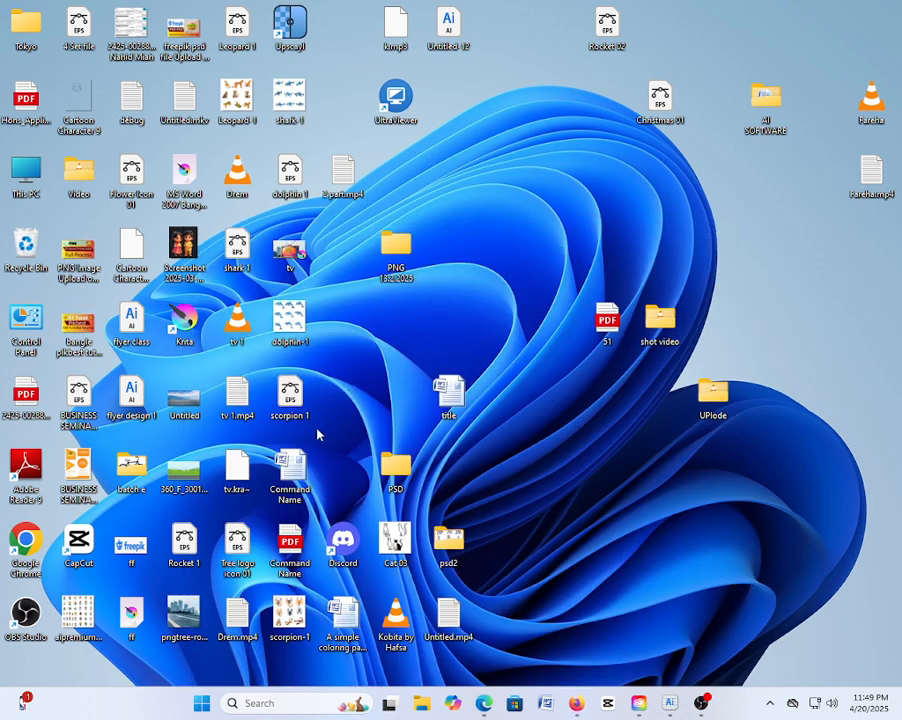
left_click_drag(290, 397, 385, 384)
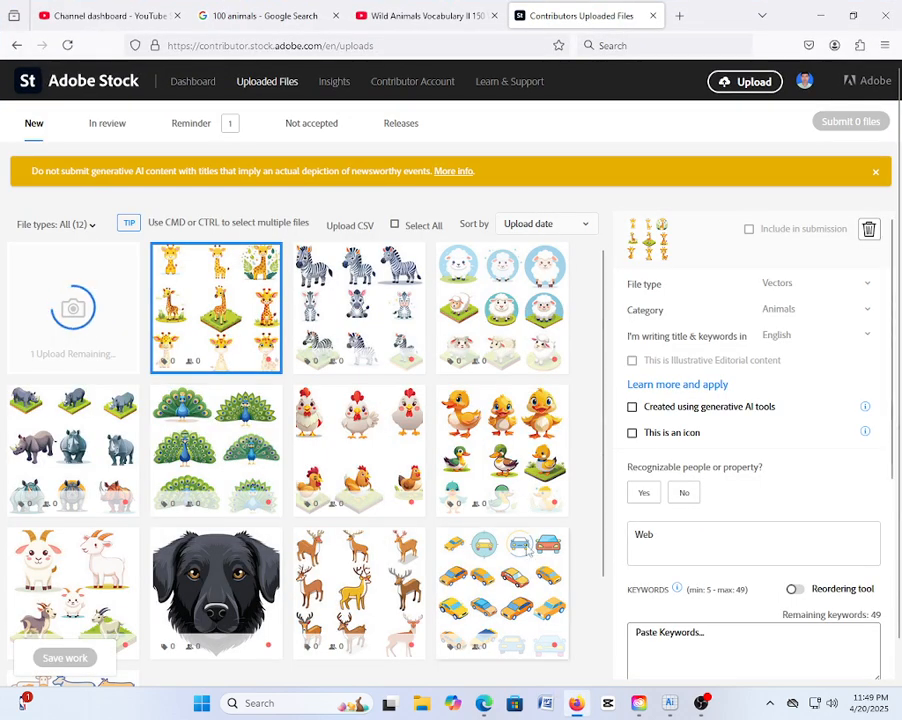
Look through the thumbnails of the new uploads, including the scorpion set
mouse_move(506, 556)
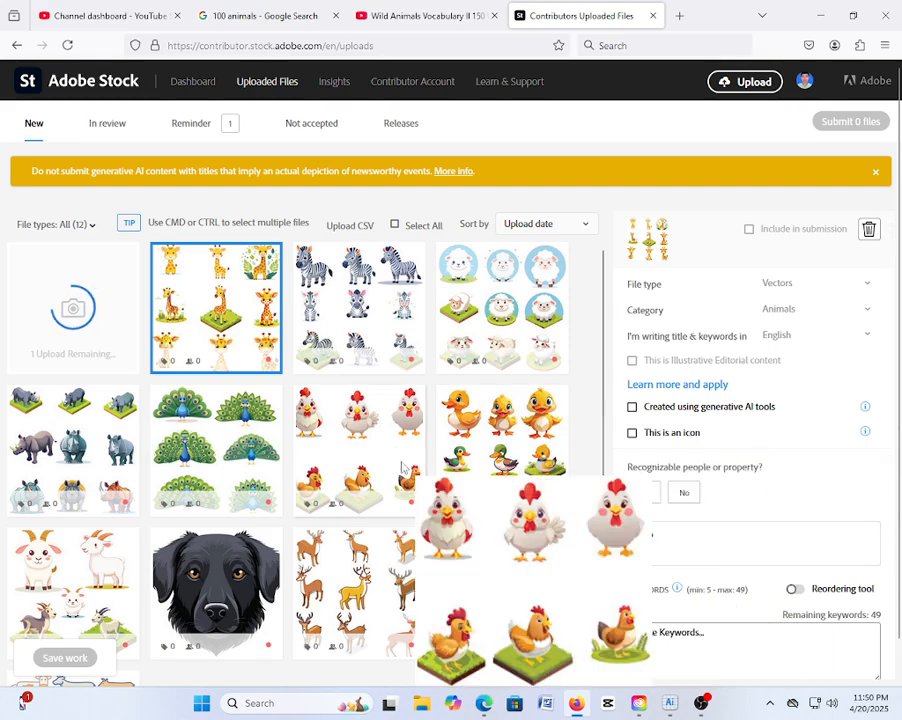
scroll(405, 470, "down", 2)
scroll(400, 505, "up", 2)
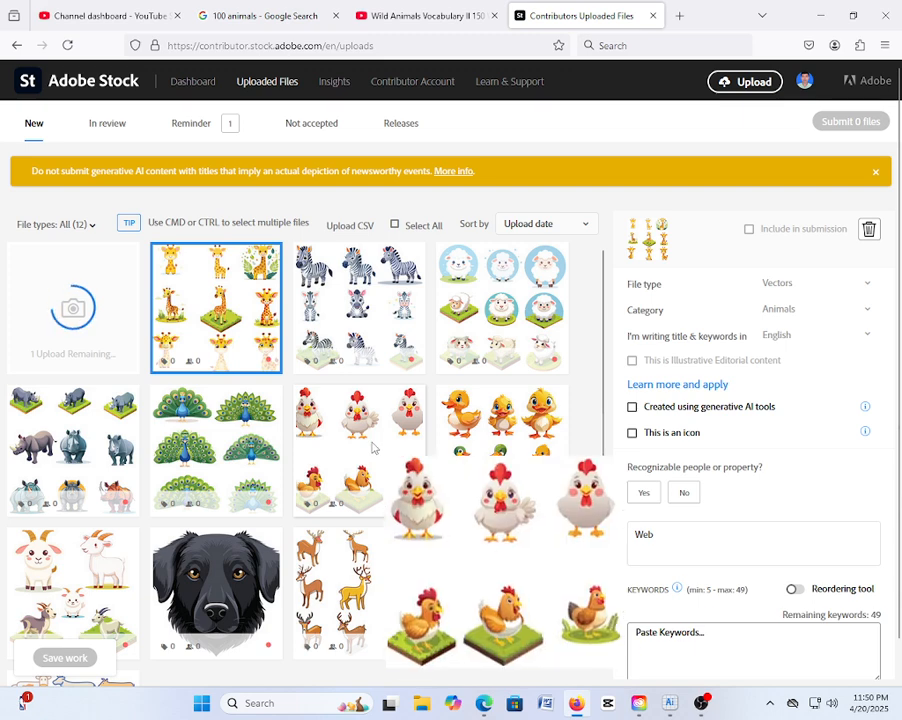
scroll(388, 550, "down", 2)
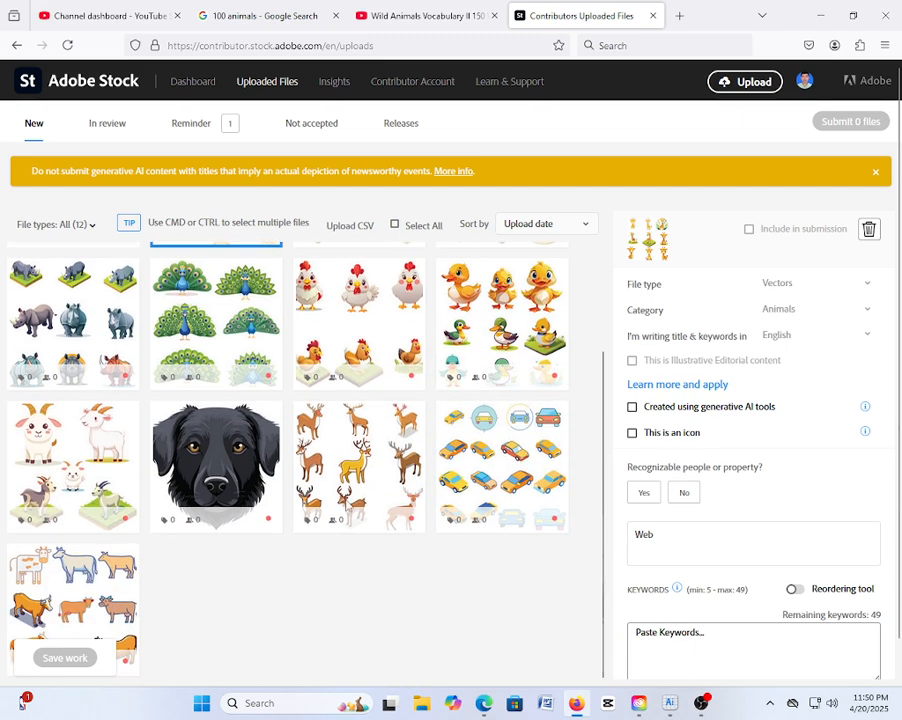
scroll(287, 585, "up", 2)
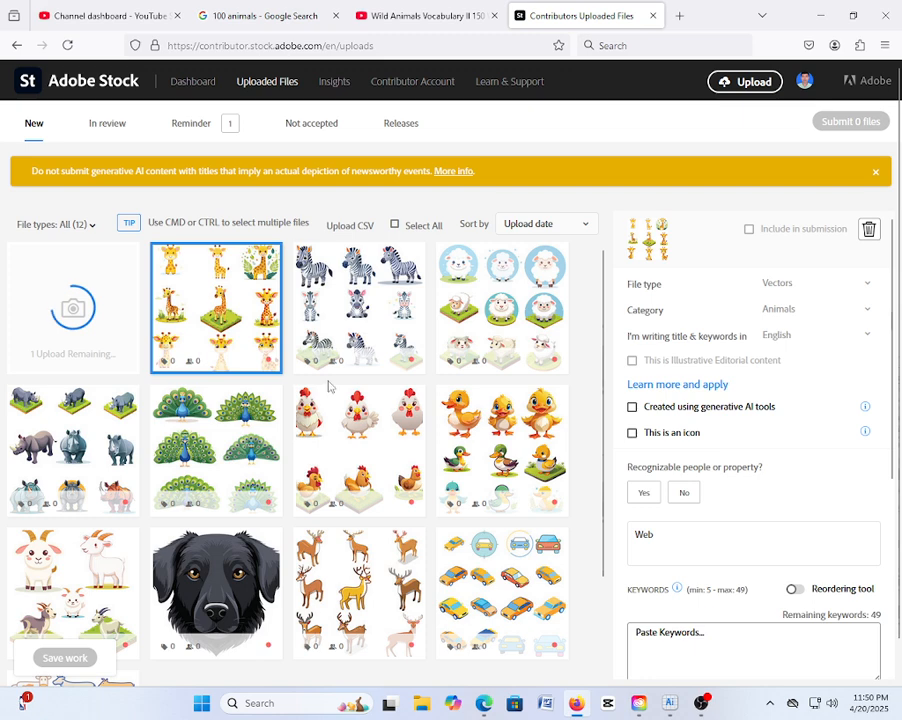
mouse_move(464, 391)
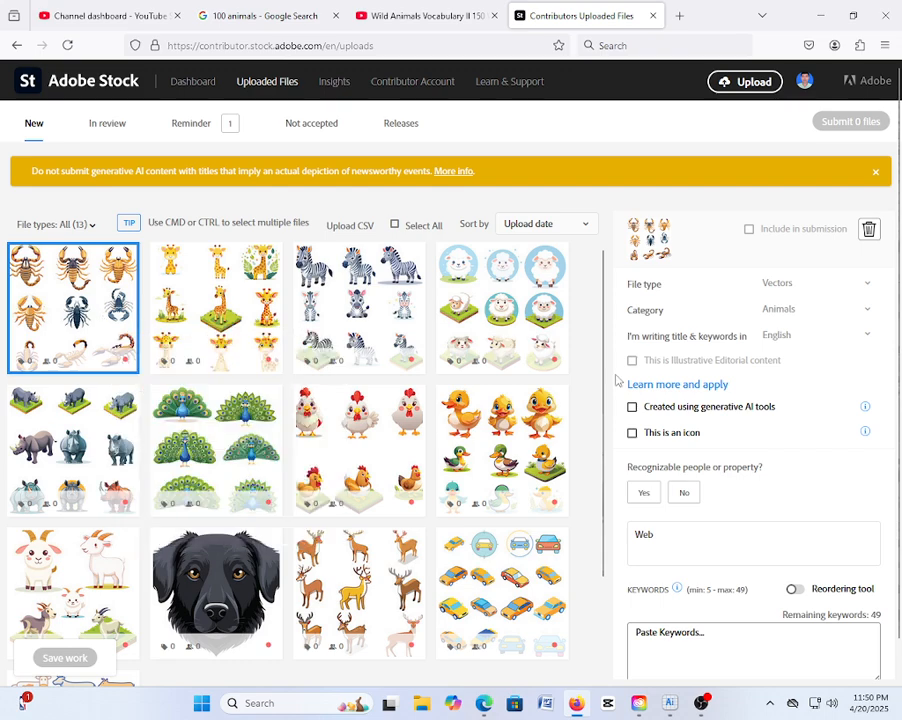
scroll(598, 405, "down", 3)
scroll(602, 414, "up", 3)
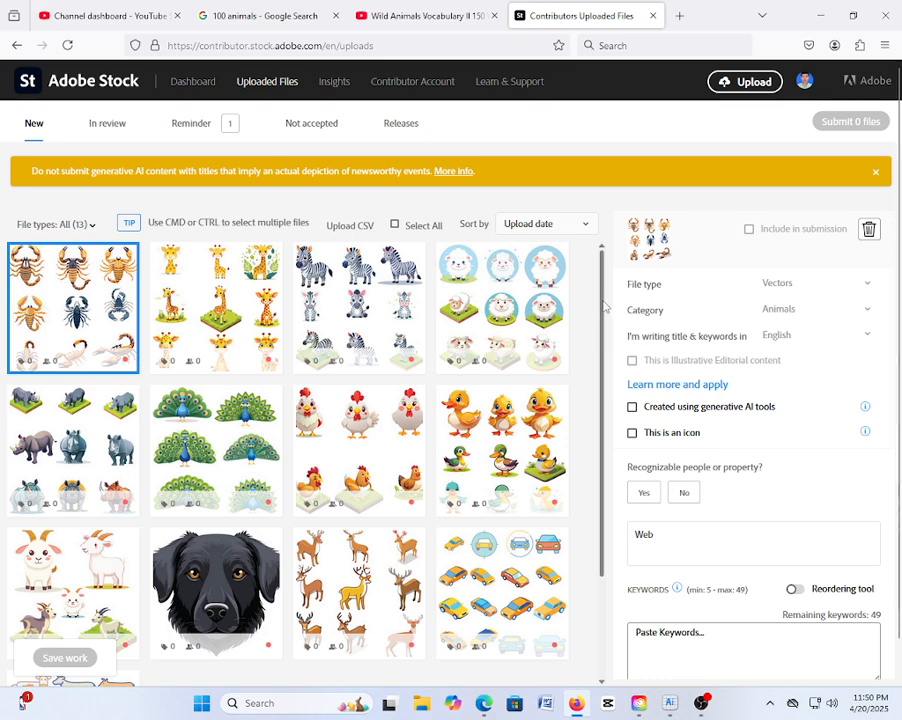
mouse_move(602, 291)
left_mouse_down()
mouse_move(595, 404)
mouse_move(602, 268)
left_mouse_up()
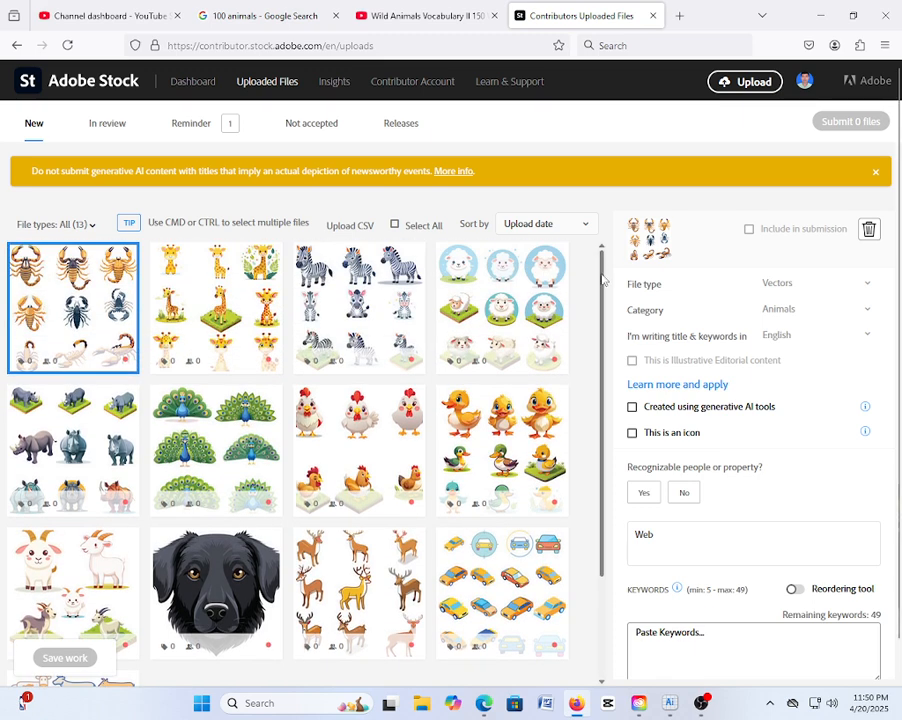